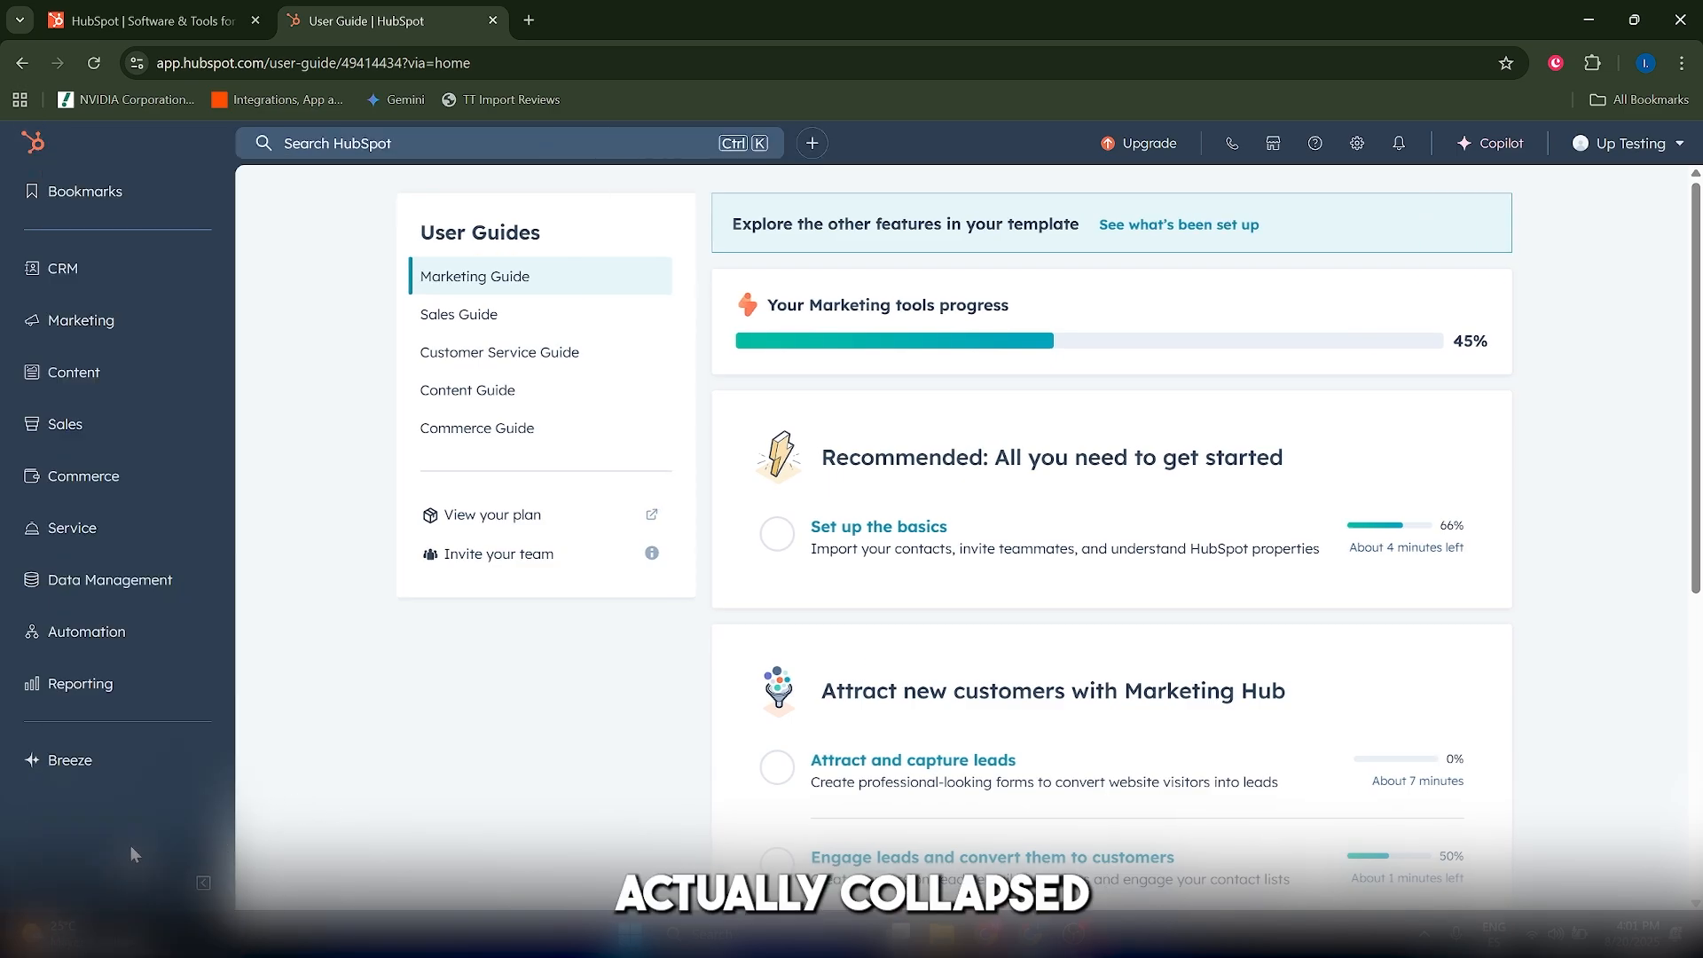
Collapse the main navigation menu and expand it again
left_click(200, 885)
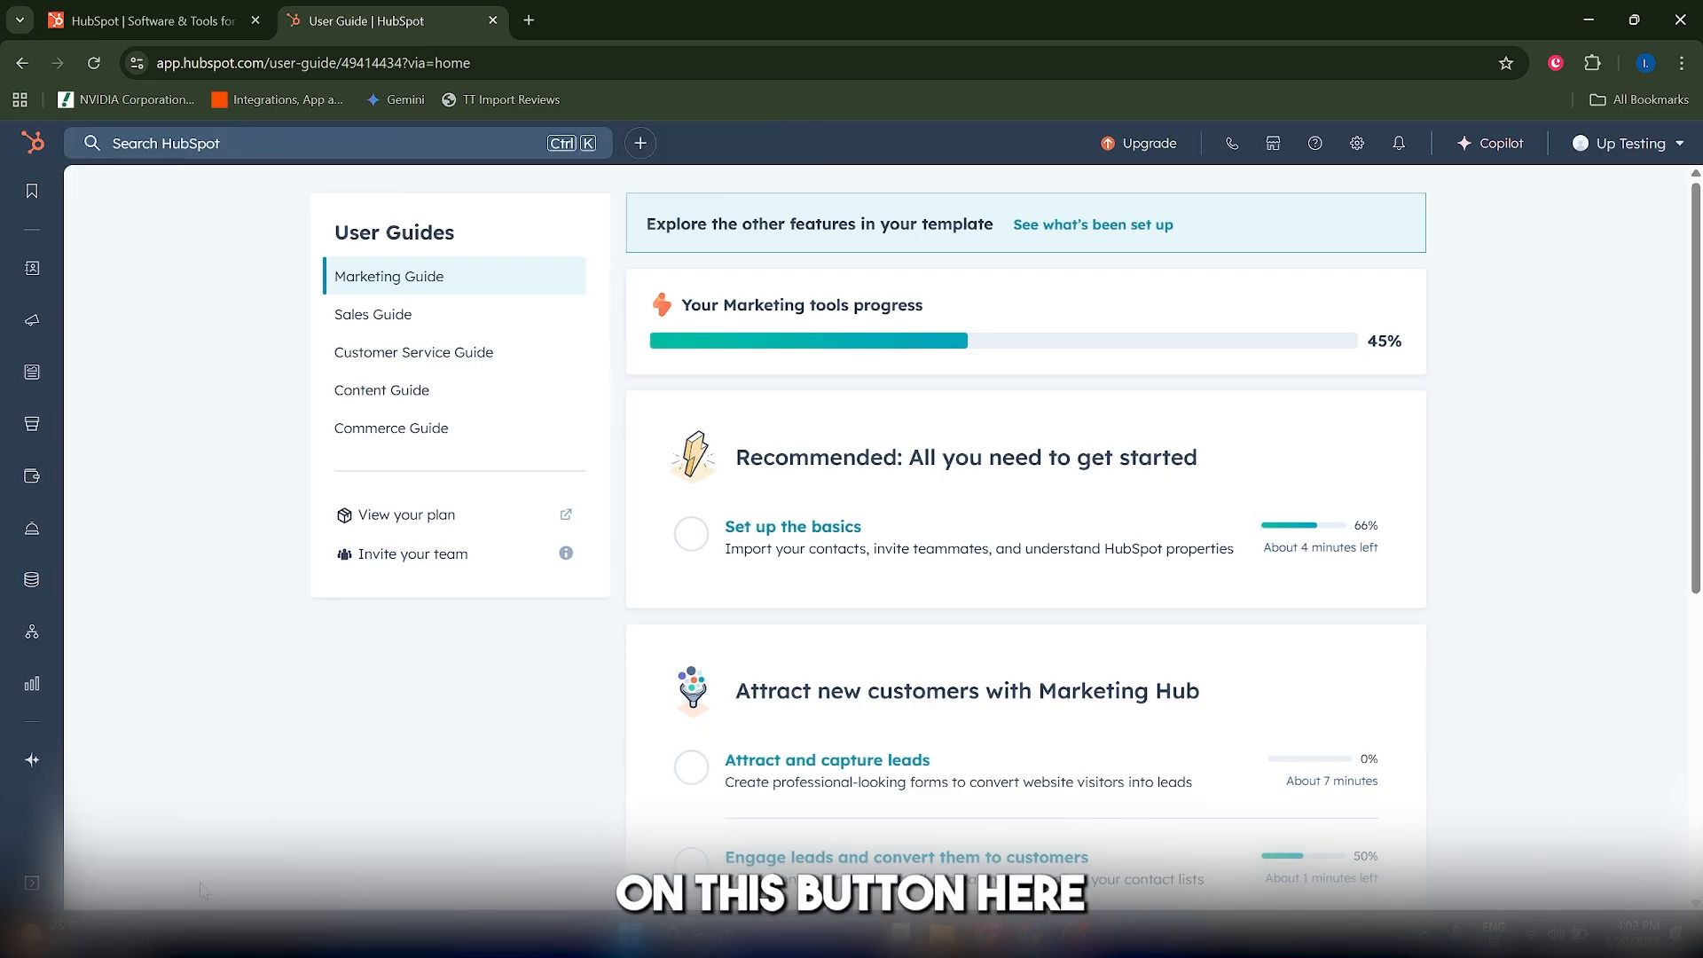
left_click(26, 885)
left_click(203, 884)
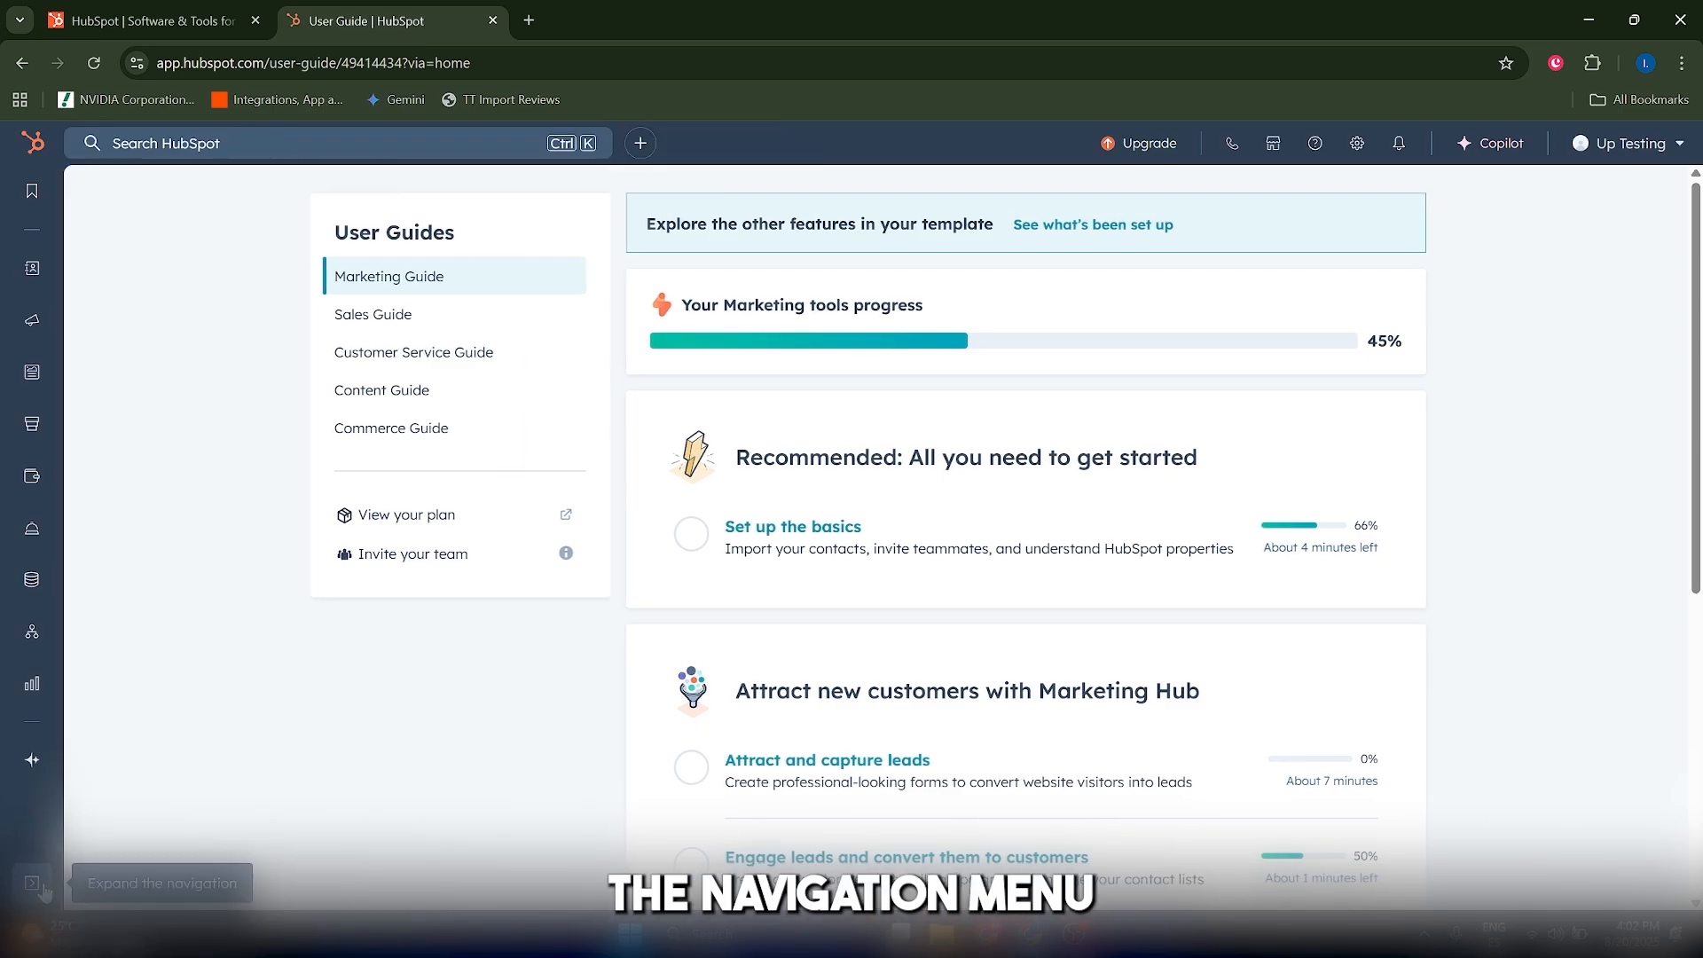
left_click(32, 885)
Create a new blank form from the Marketing forms area, choosing to set it up without the guided help
mouse_move(86, 330)
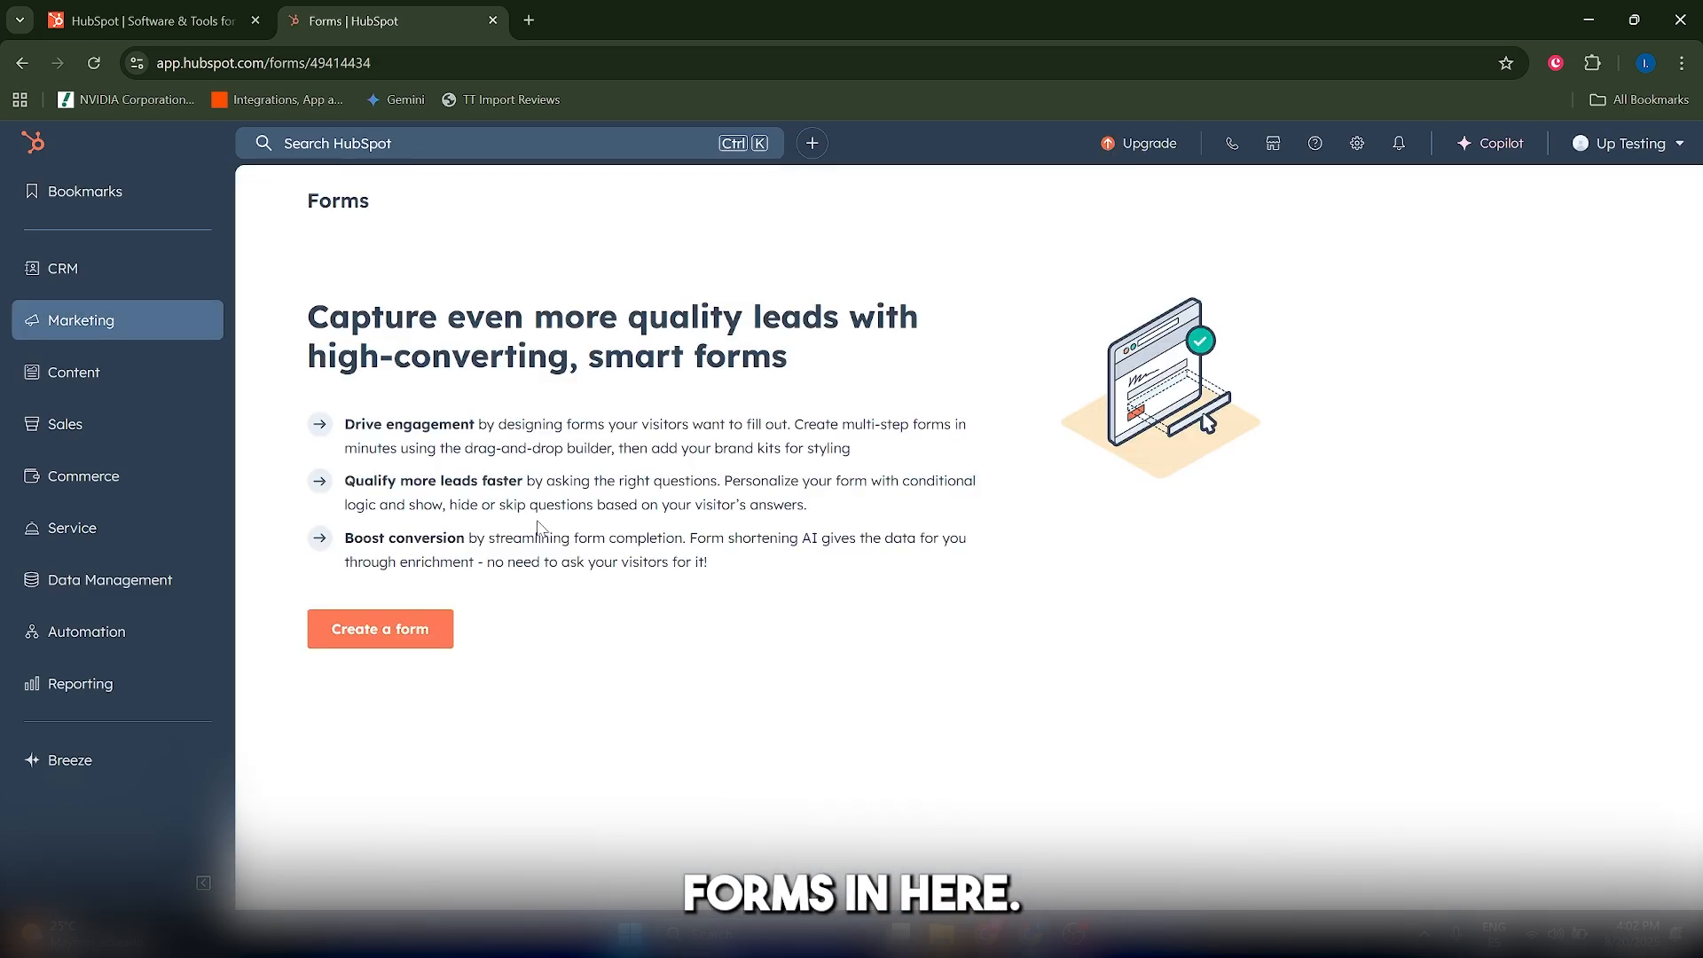
left_click(396, 640)
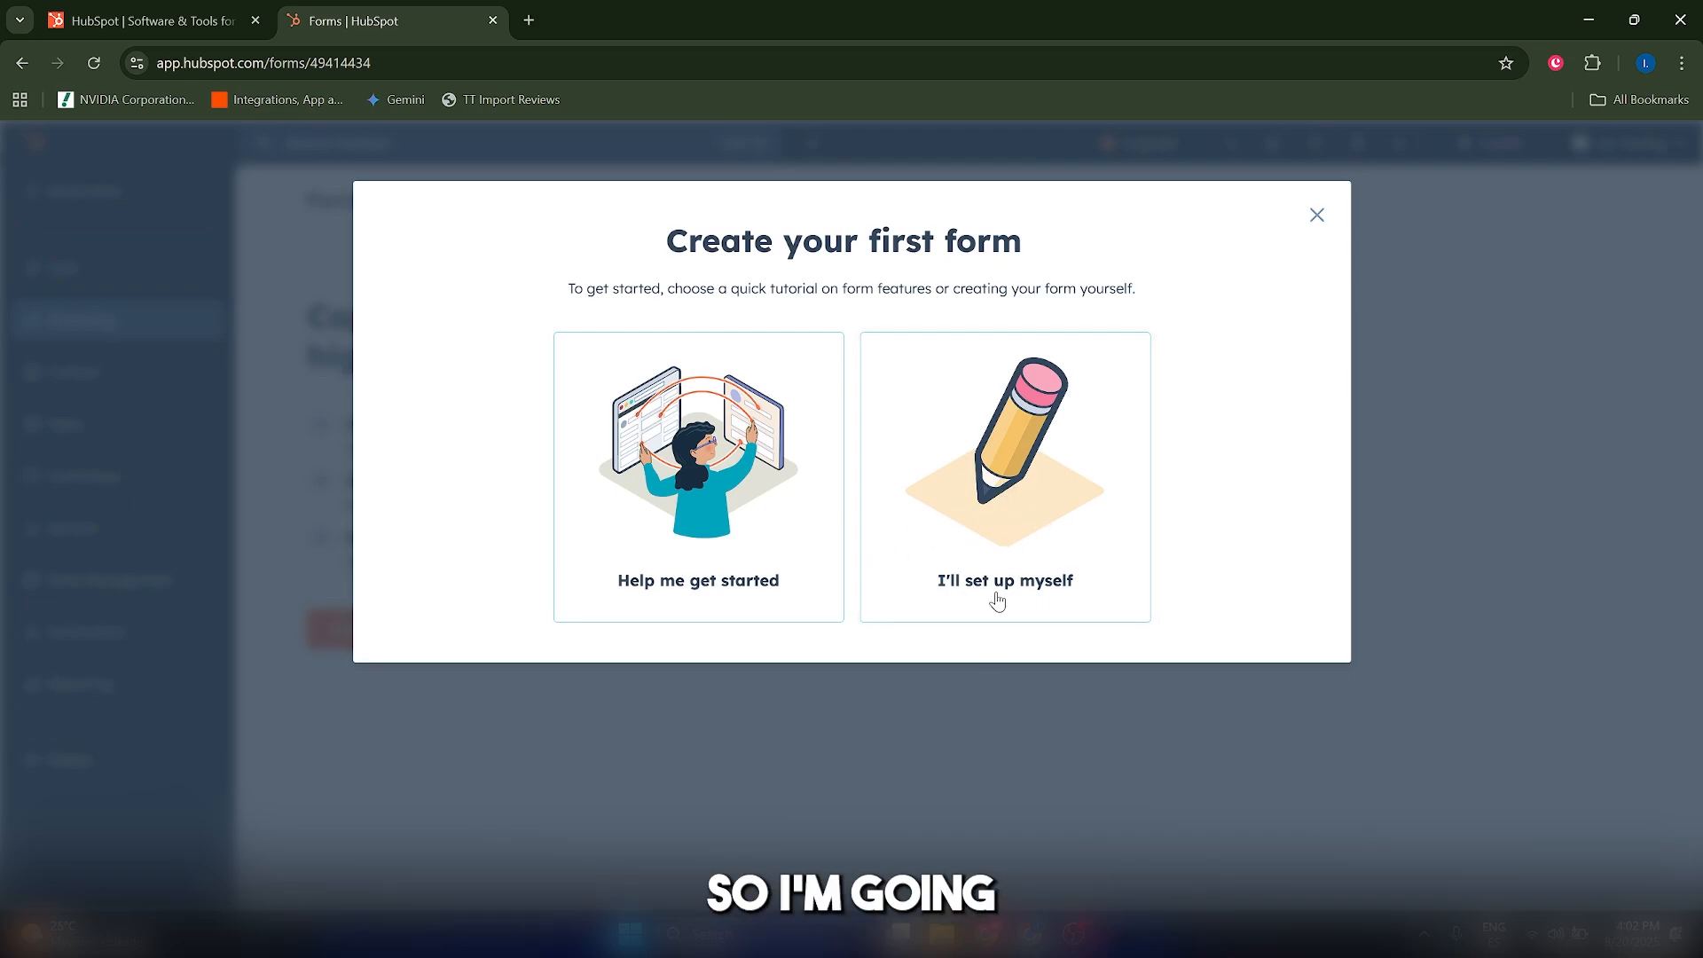
left_click(1017, 538)
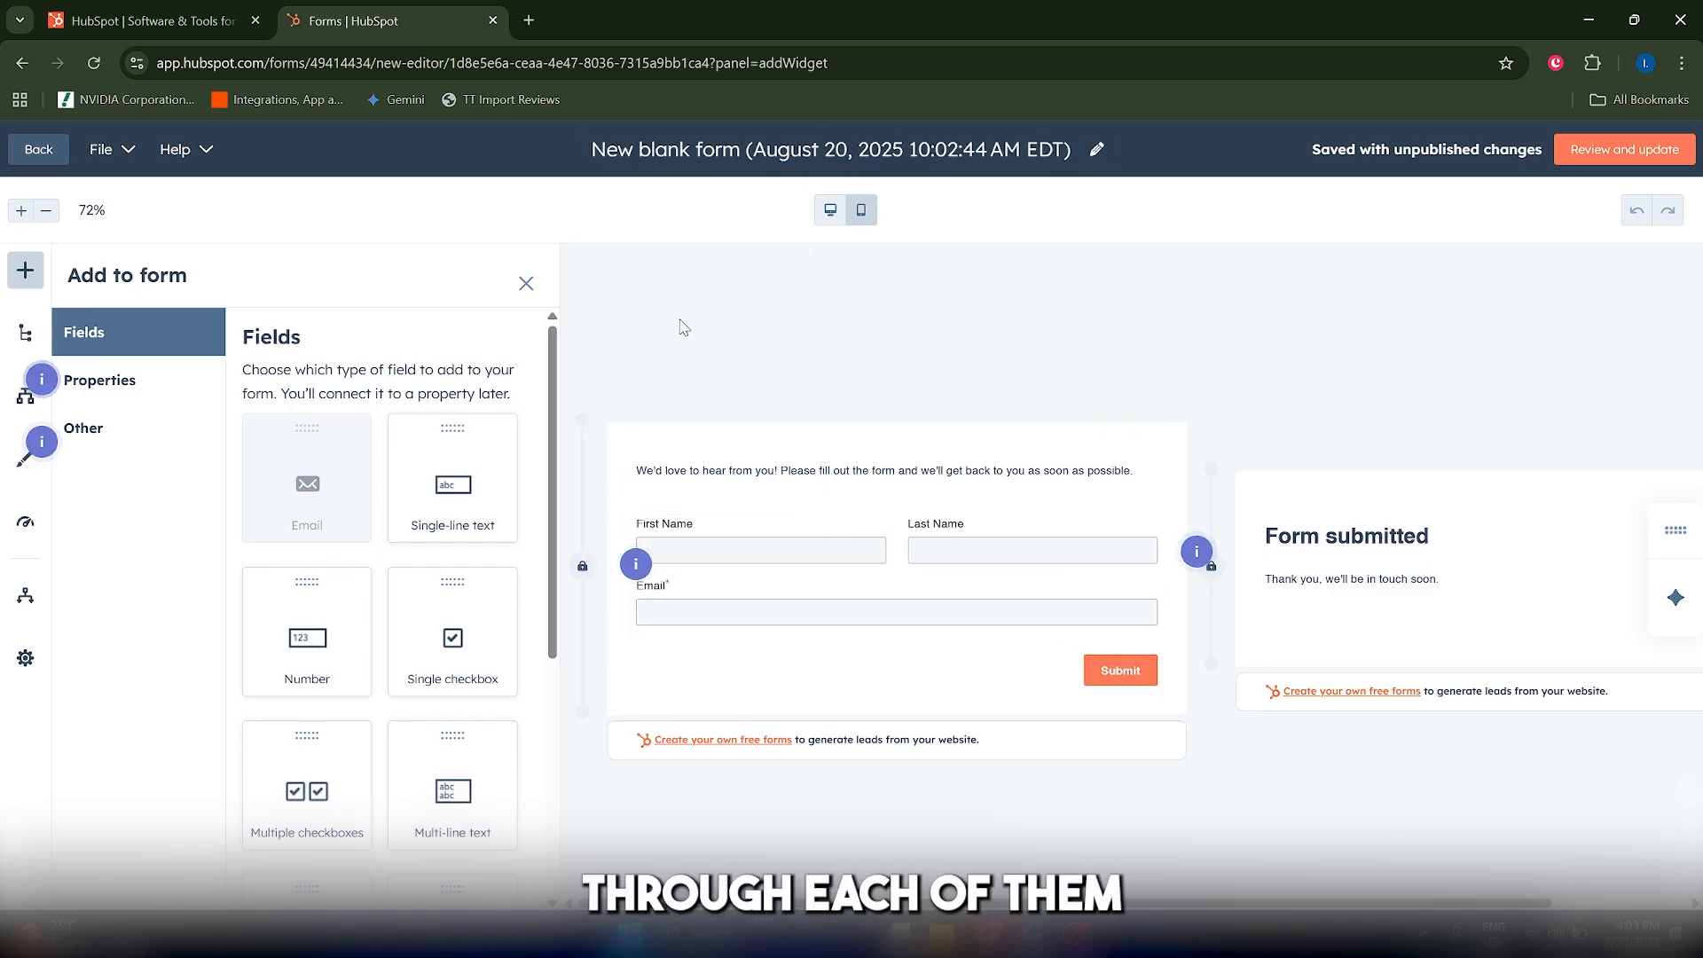
Rename the form as "Website Audit - 2 Step"
left_click(675, 150)
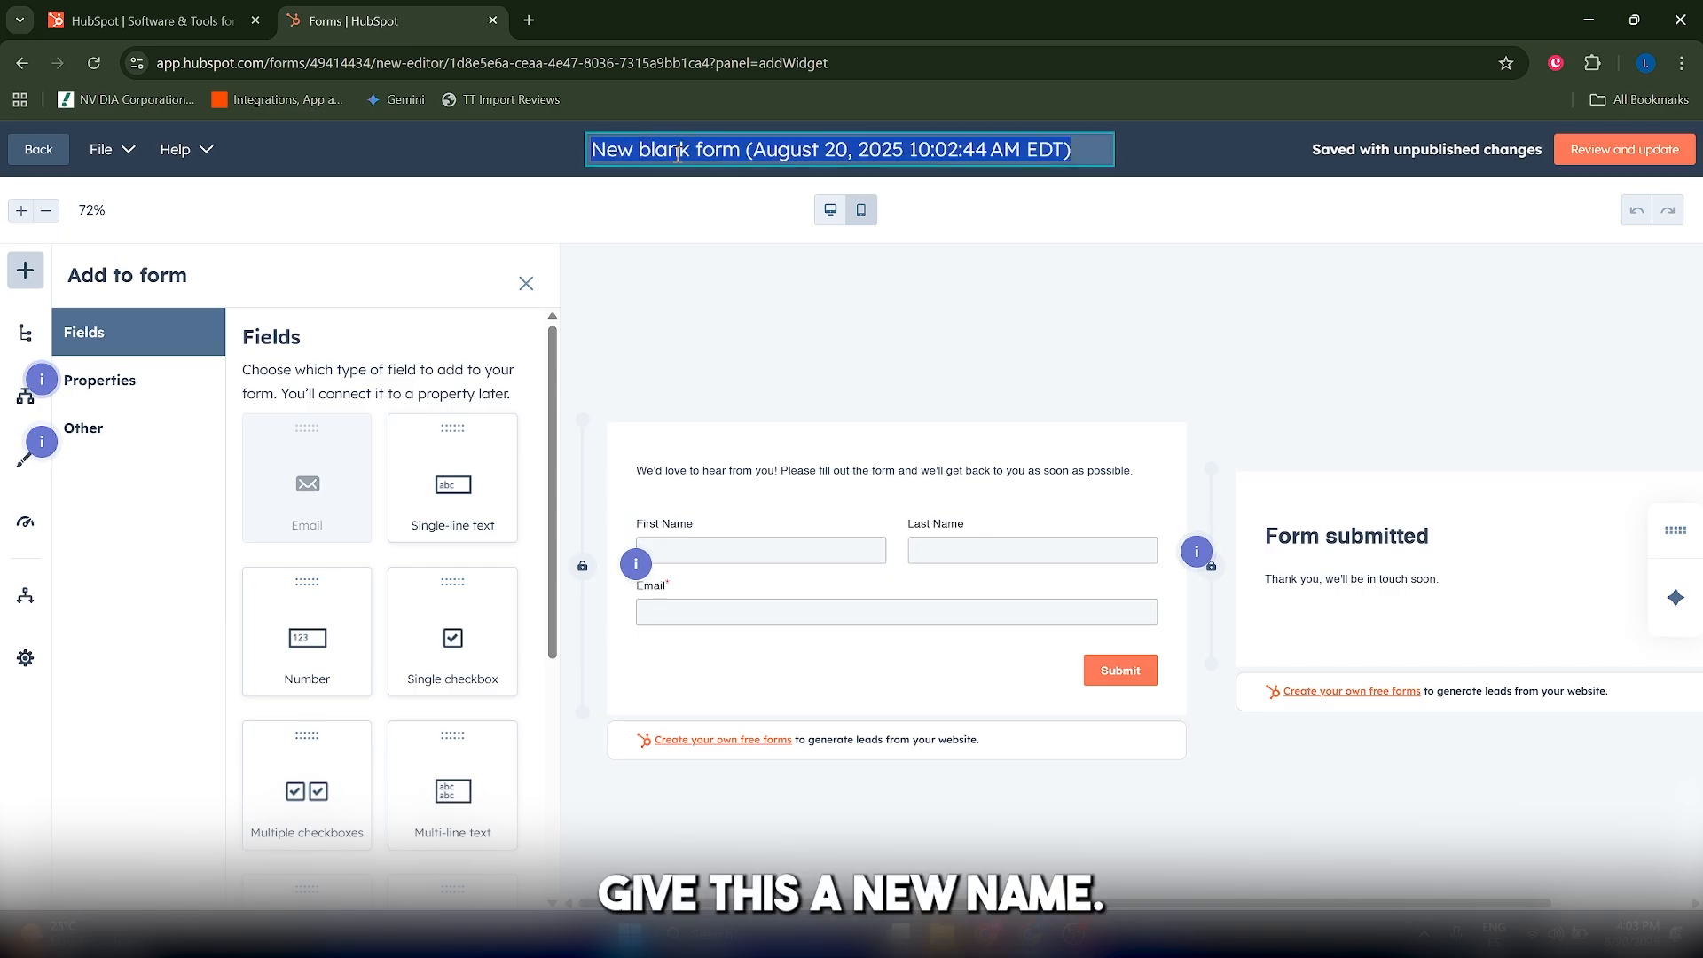
type("Website")
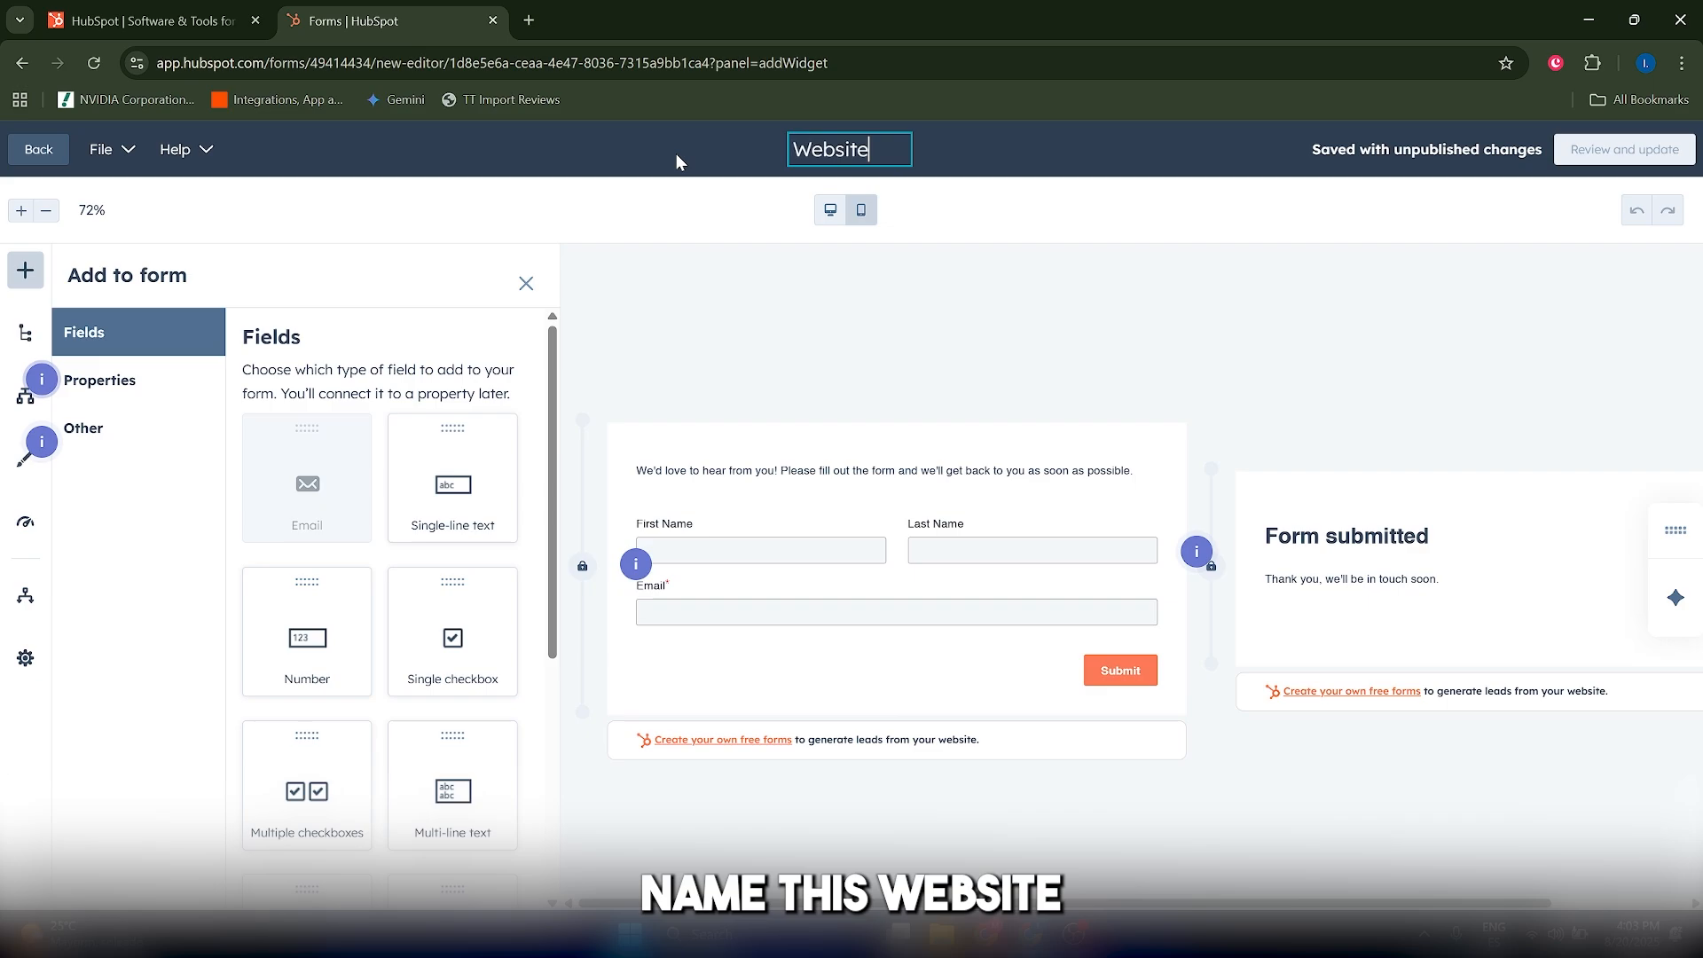
type(" Audit")
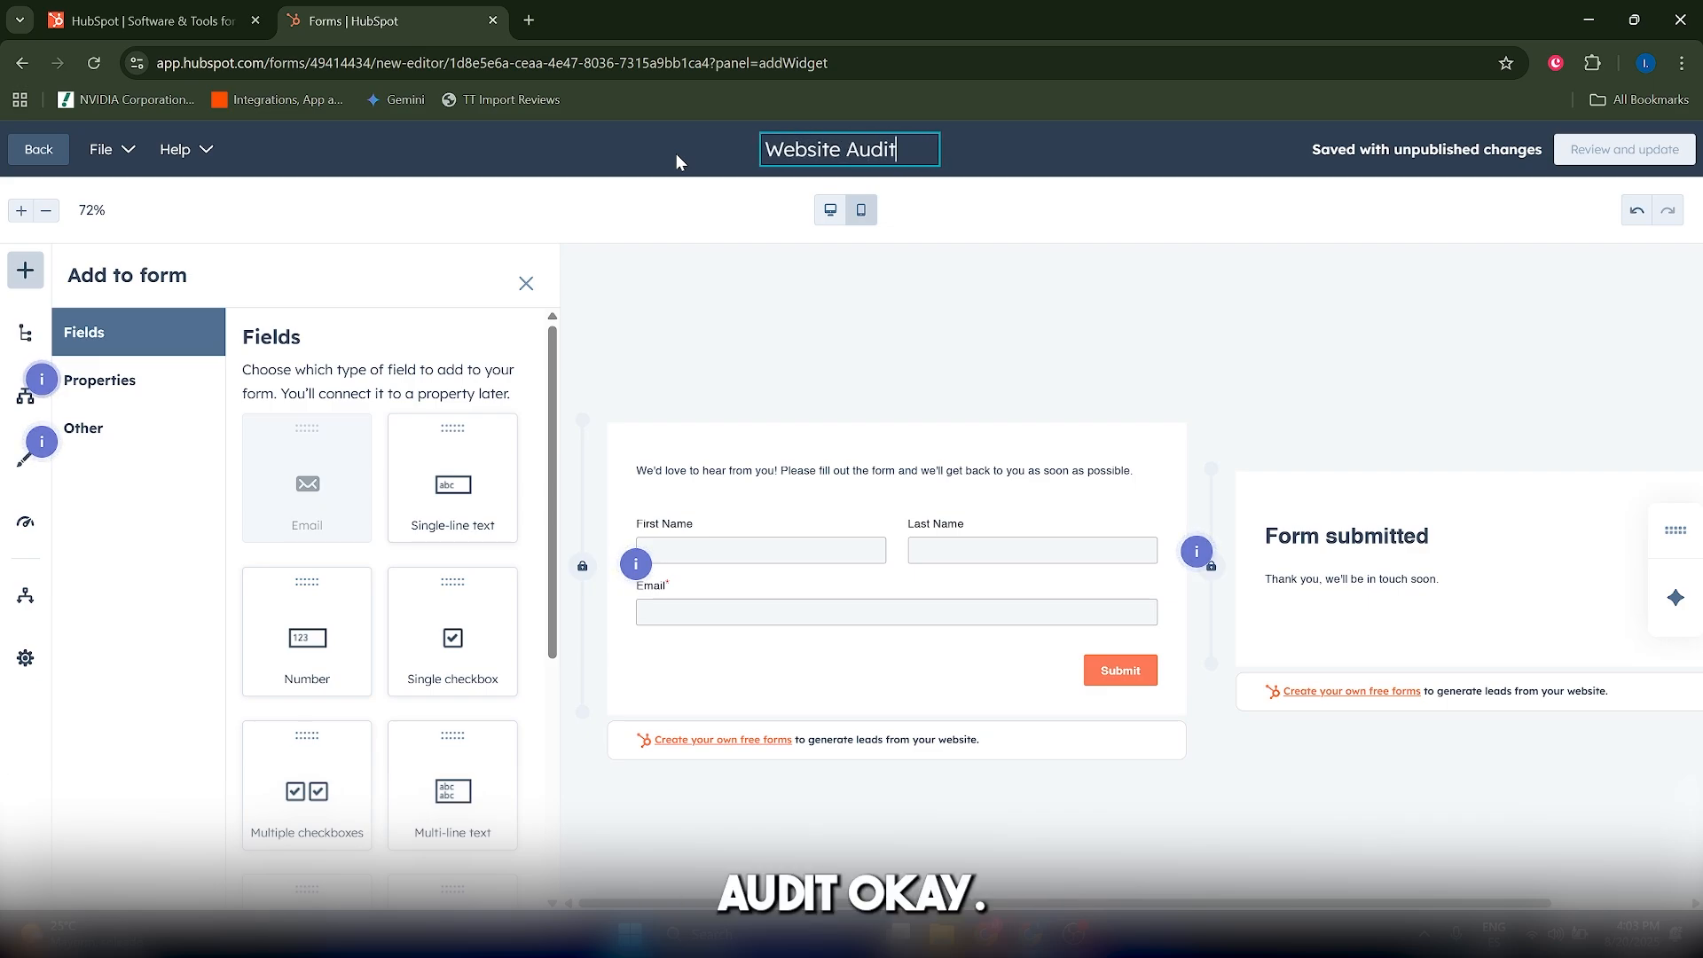
type(" - 2 S")
key("BackSpace")
type("2 Ste")
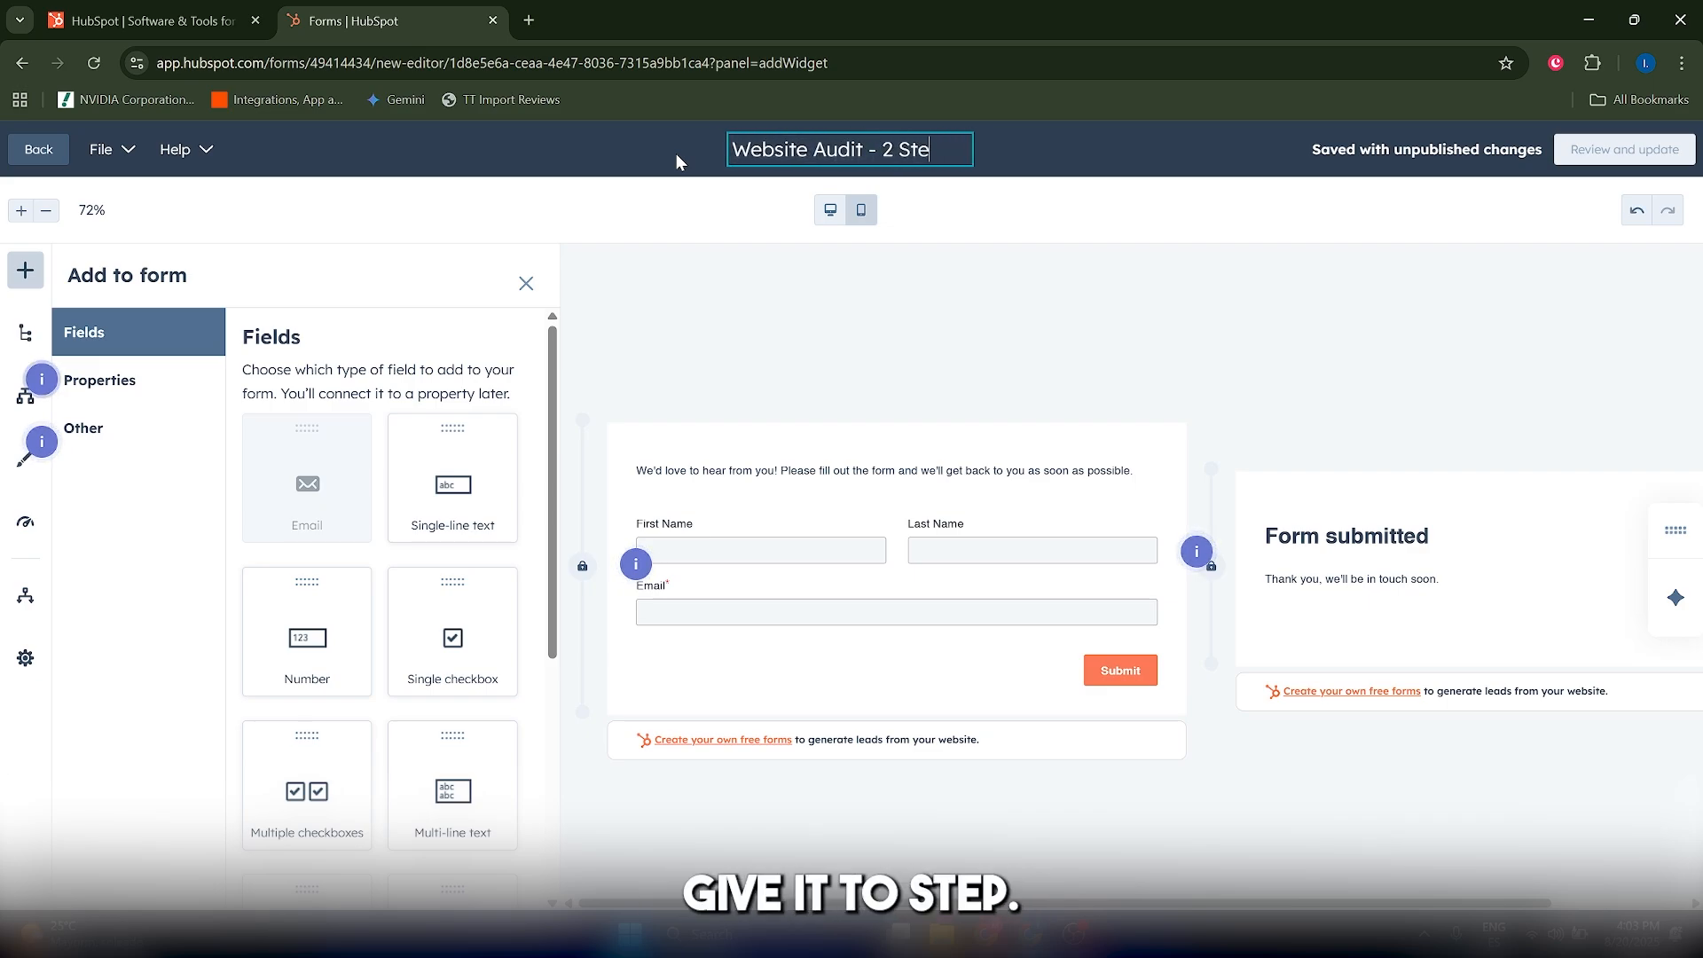
type("p")
key("Return")
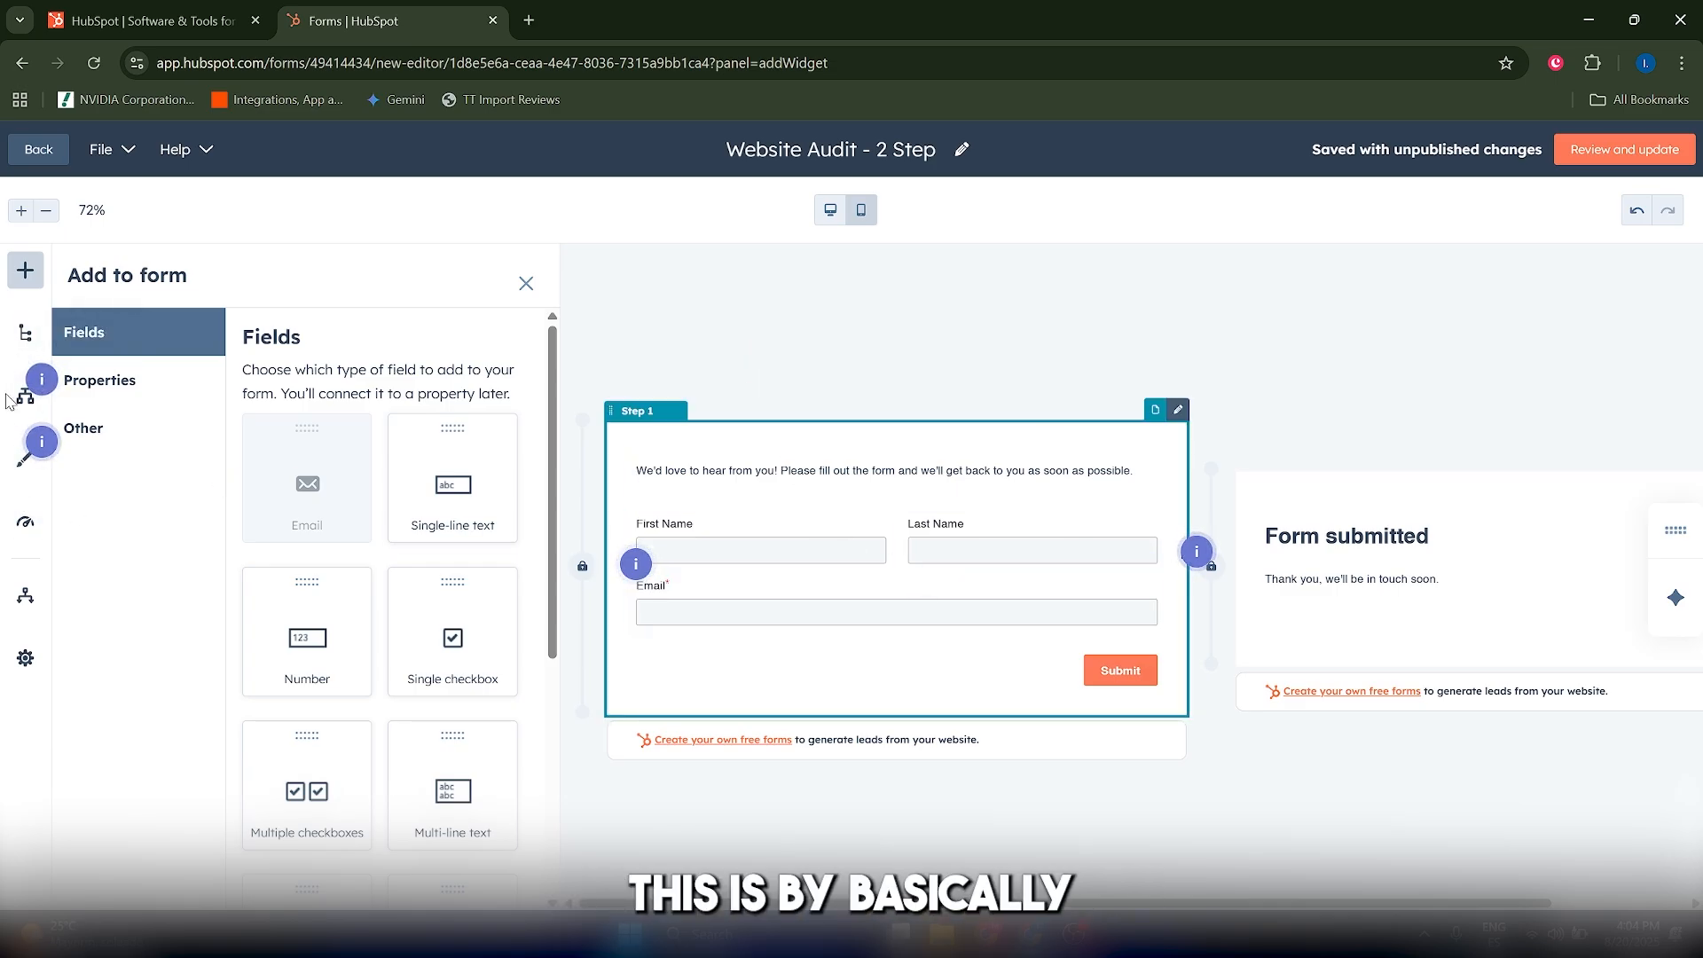
Open the form styles and examine the branding and field styling options, including the font choices, colors and padding
left_click(24, 458)
scroll(321, 573, "down", 2)
scroll(322, 572, "up", 2)
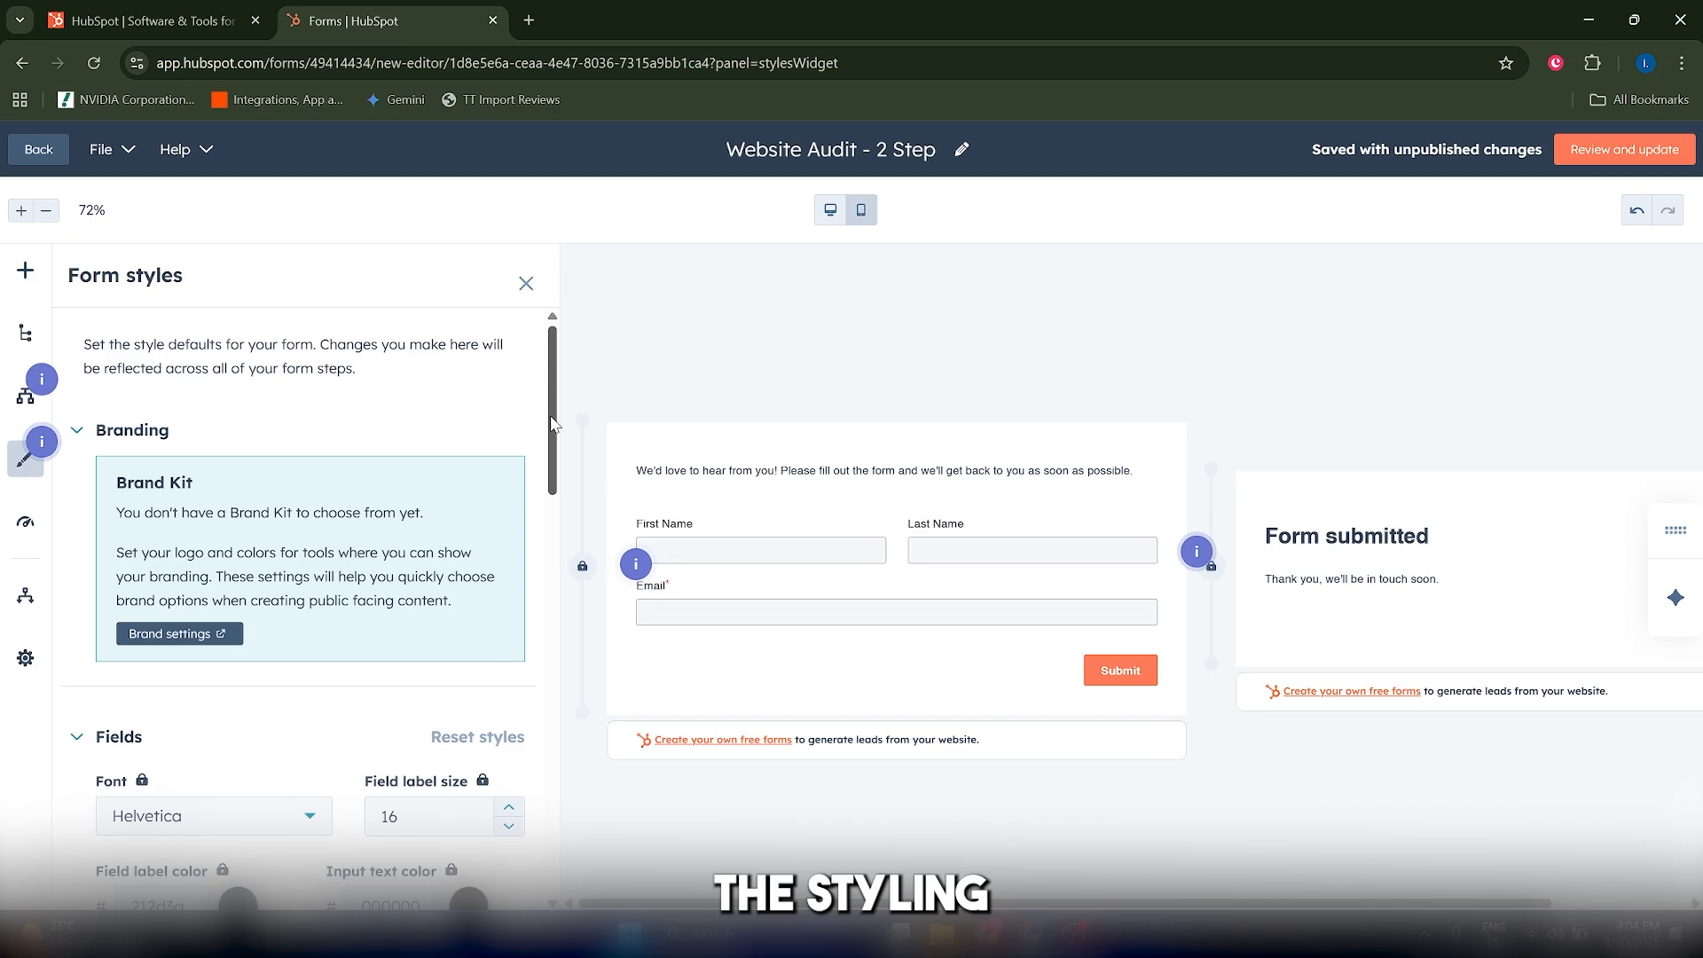
scroll(561, 474, "down", 2)
scroll(217, 512, "down", 2)
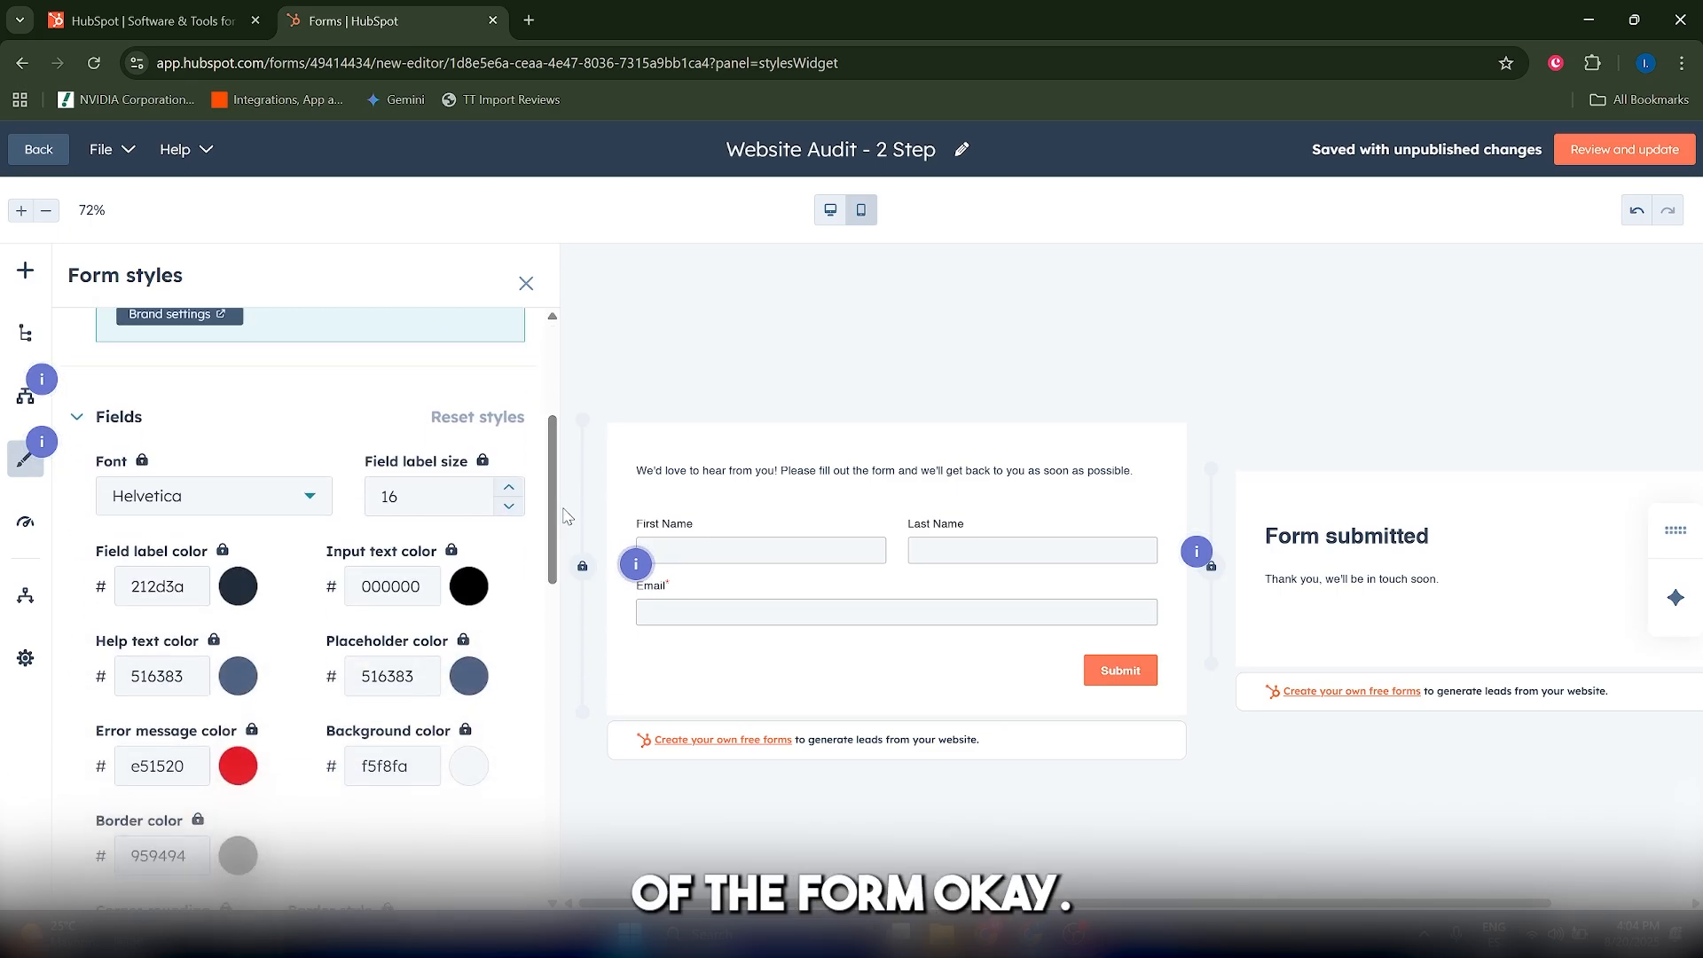
left_click(258, 506)
left_click(240, 508)
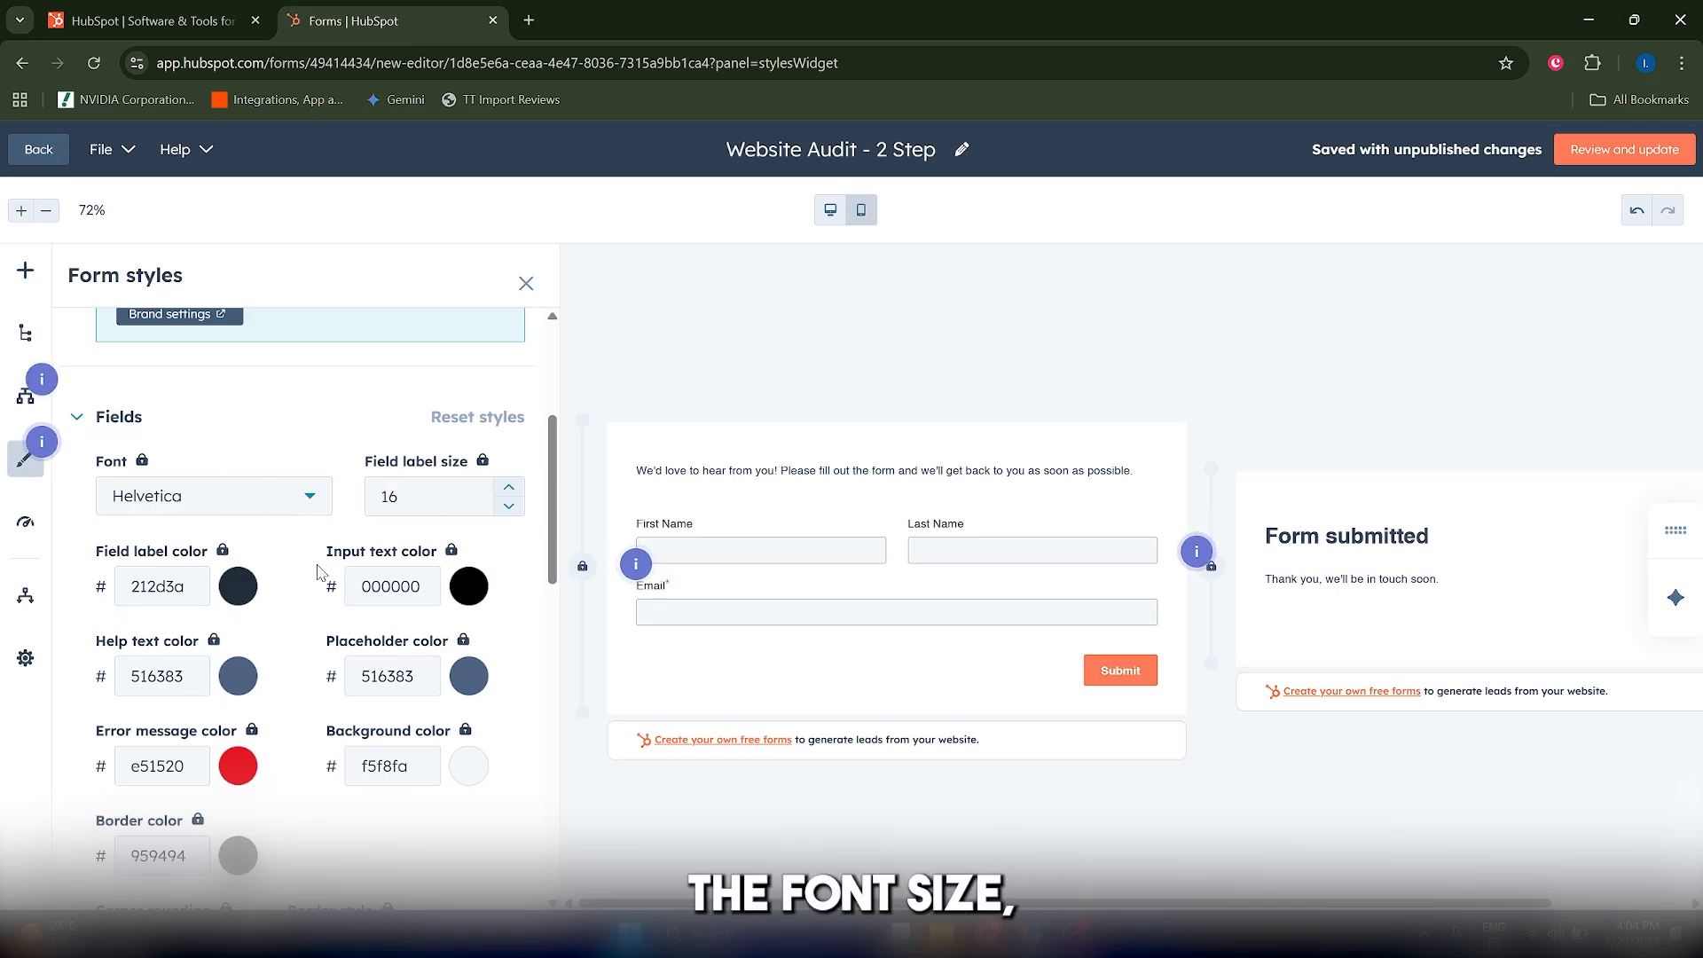
scroll(323, 475, "down", 5)
scroll(354, 621, "down", 6)
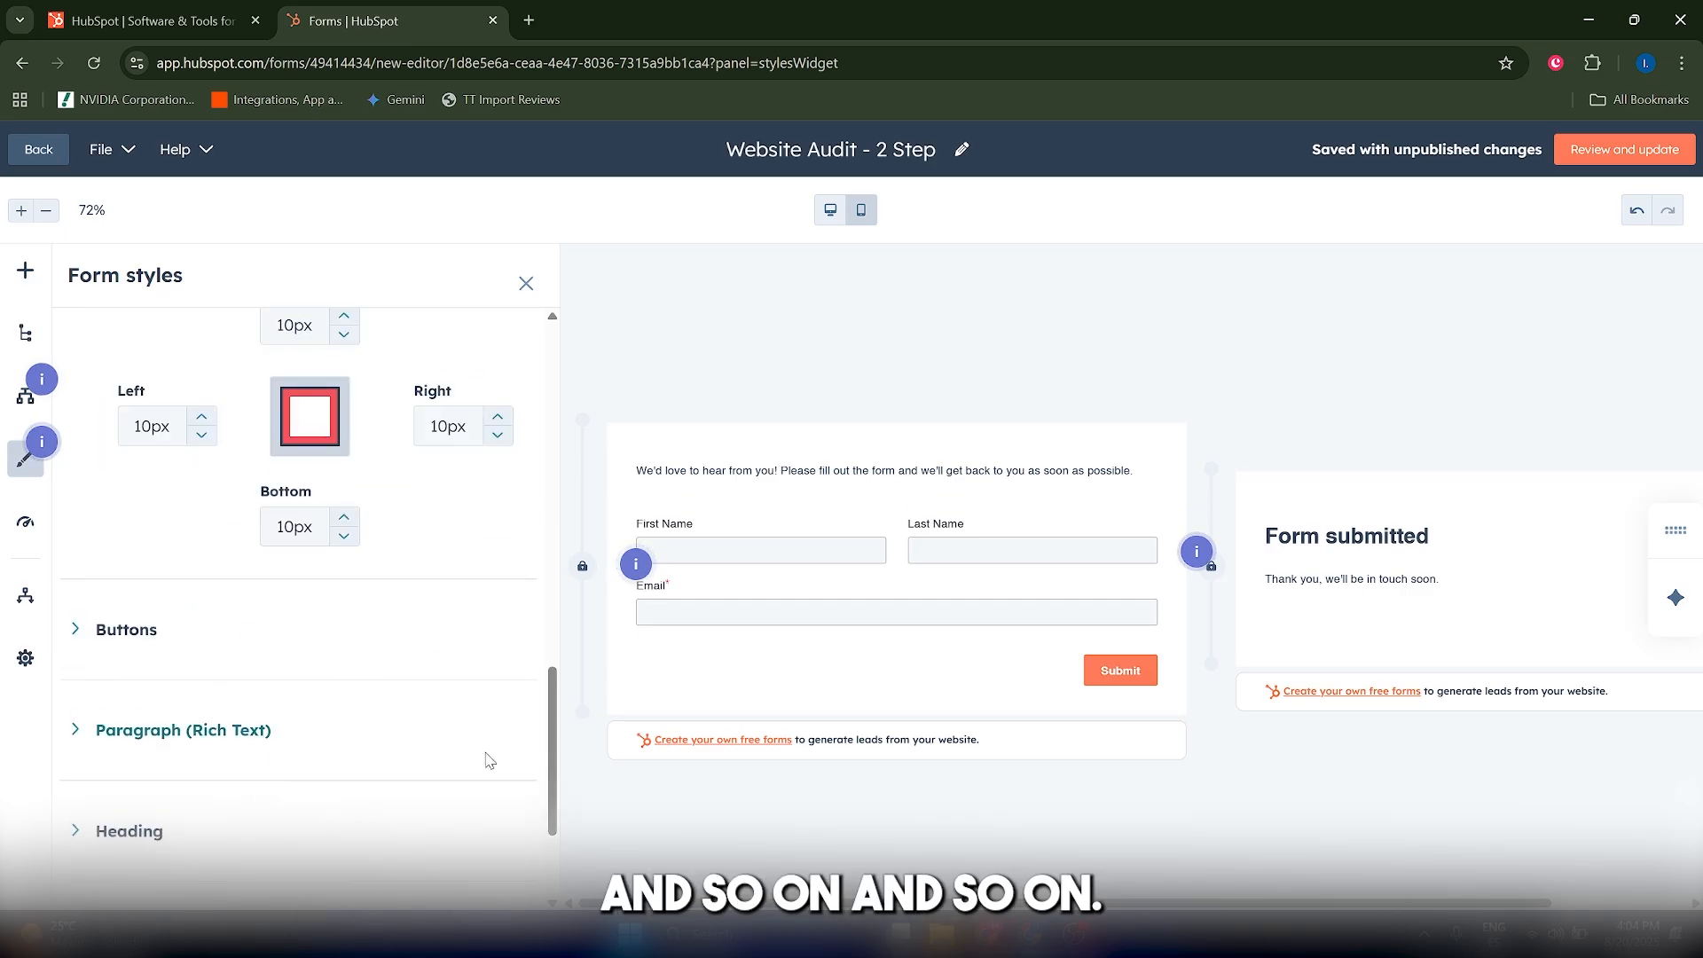
scroll(393, 805, "down", 3)
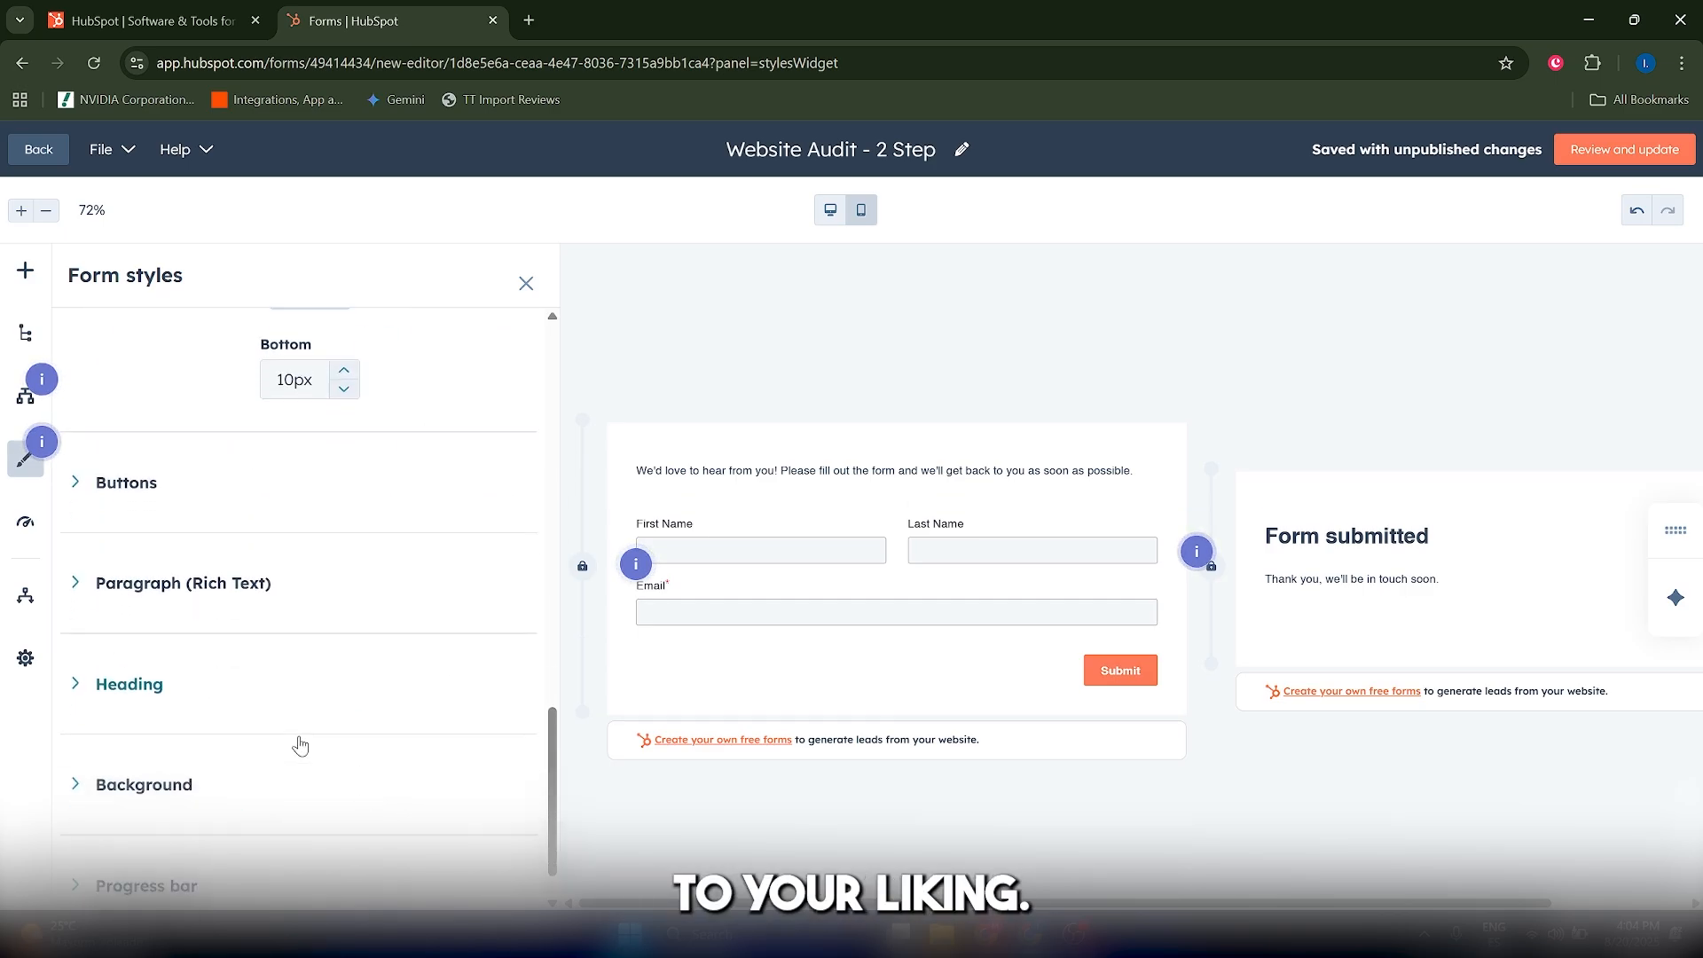
Expand the Background and Progress bar styles and review their border, color, gradient, image and font options
left_click(124, 729)
scroll(198, 706, "down", 5)
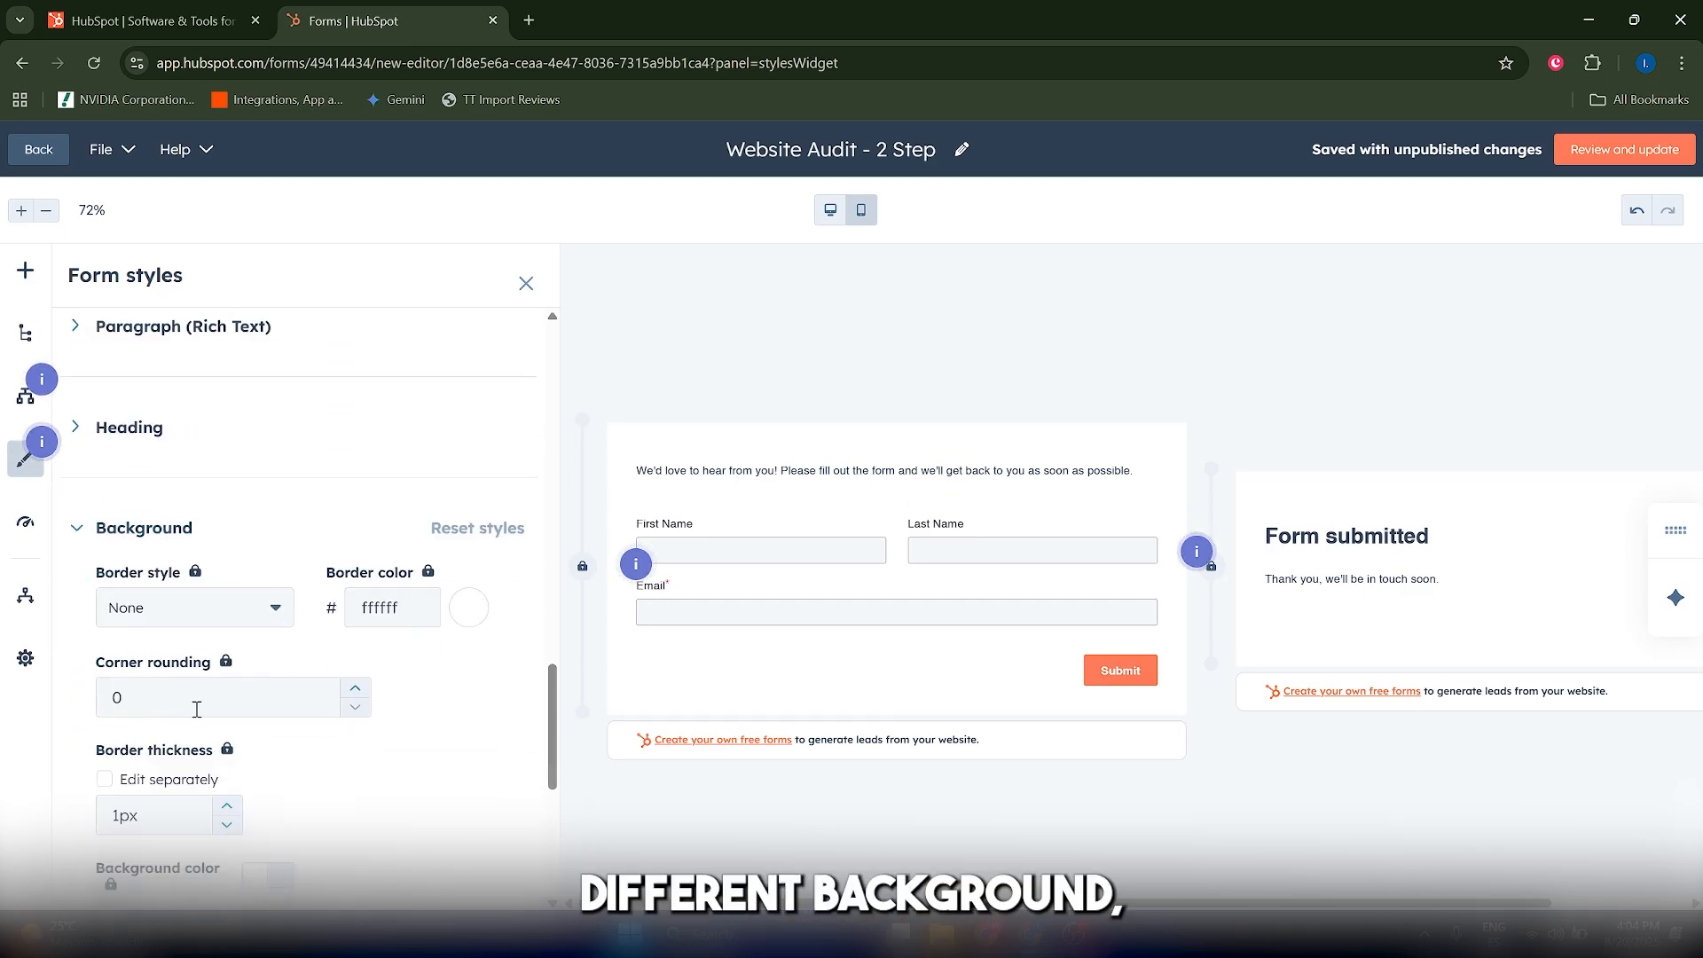
scroll(219, 718, "down", 1)
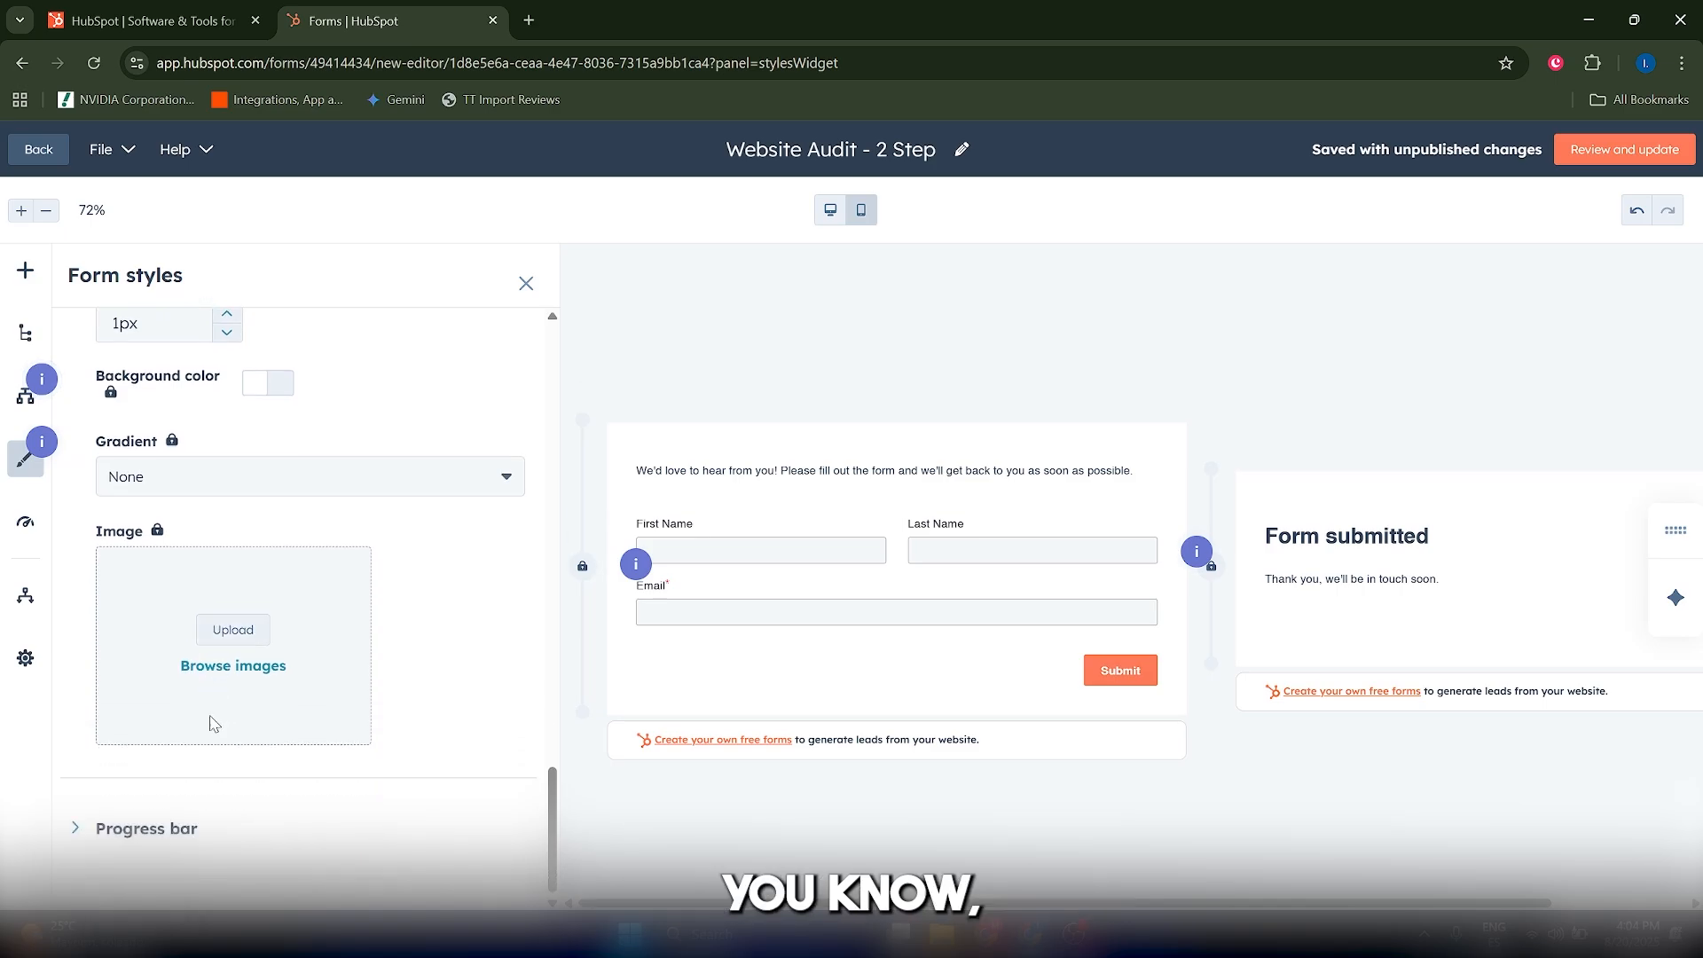
left_click(123, 830)
scroll(157, 585, "down", 4)
scroll(311, 536, "up", 7)
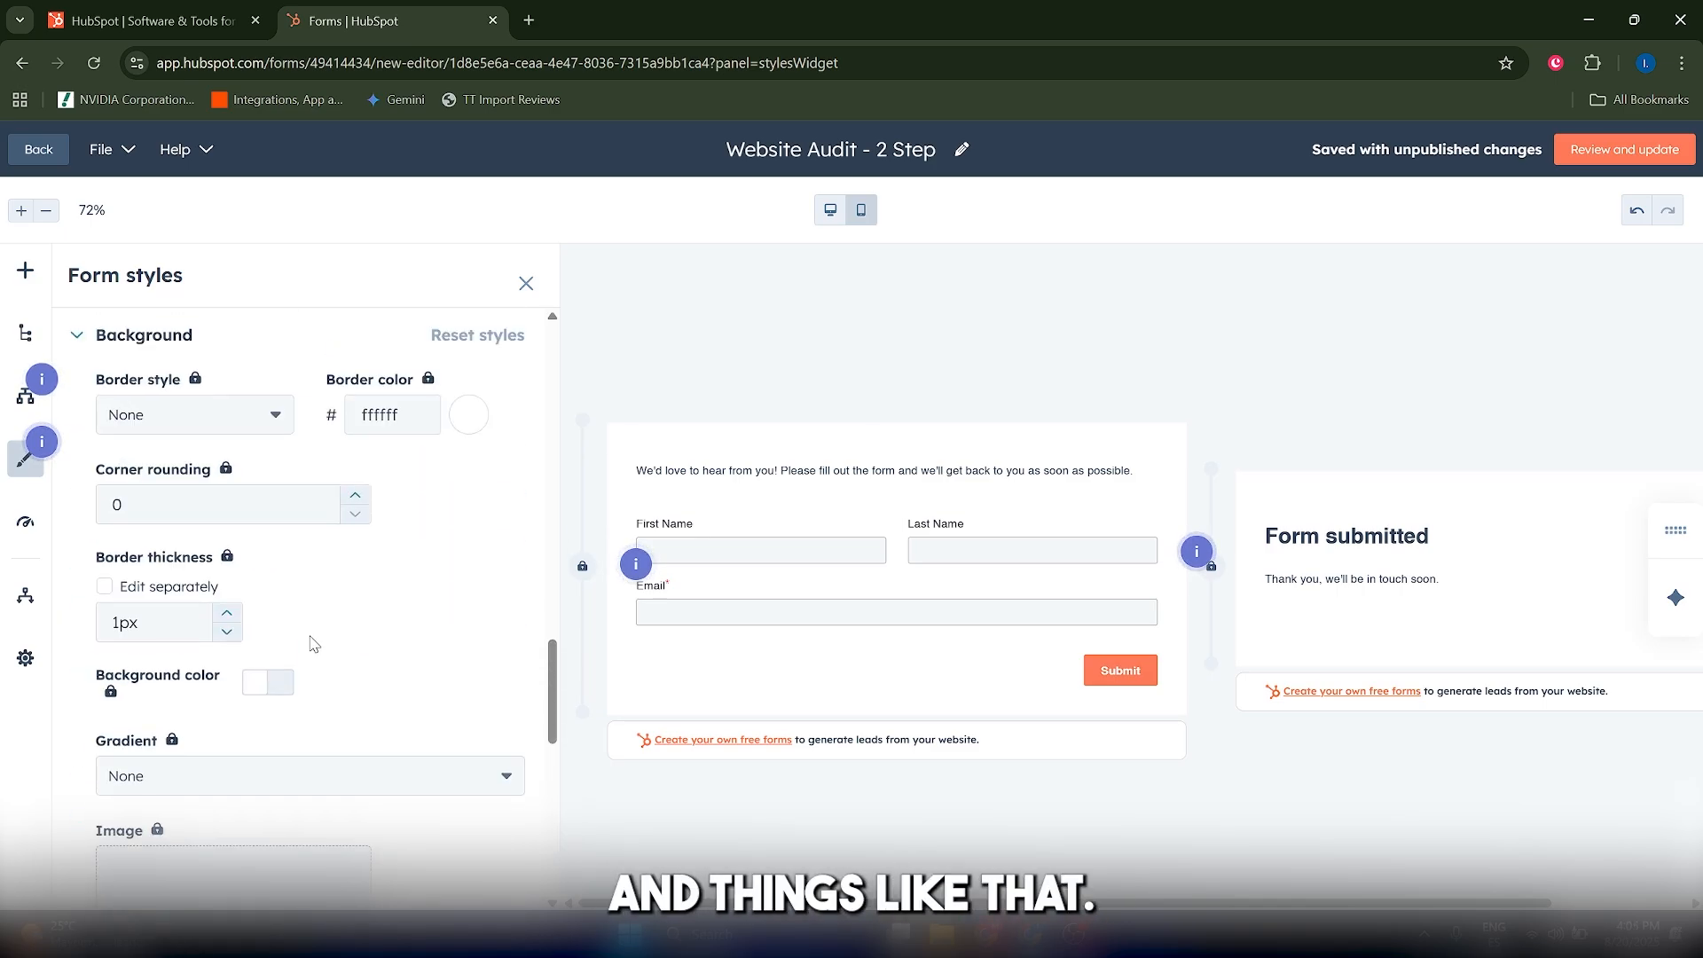
scroll(319, 621, "down", 9)
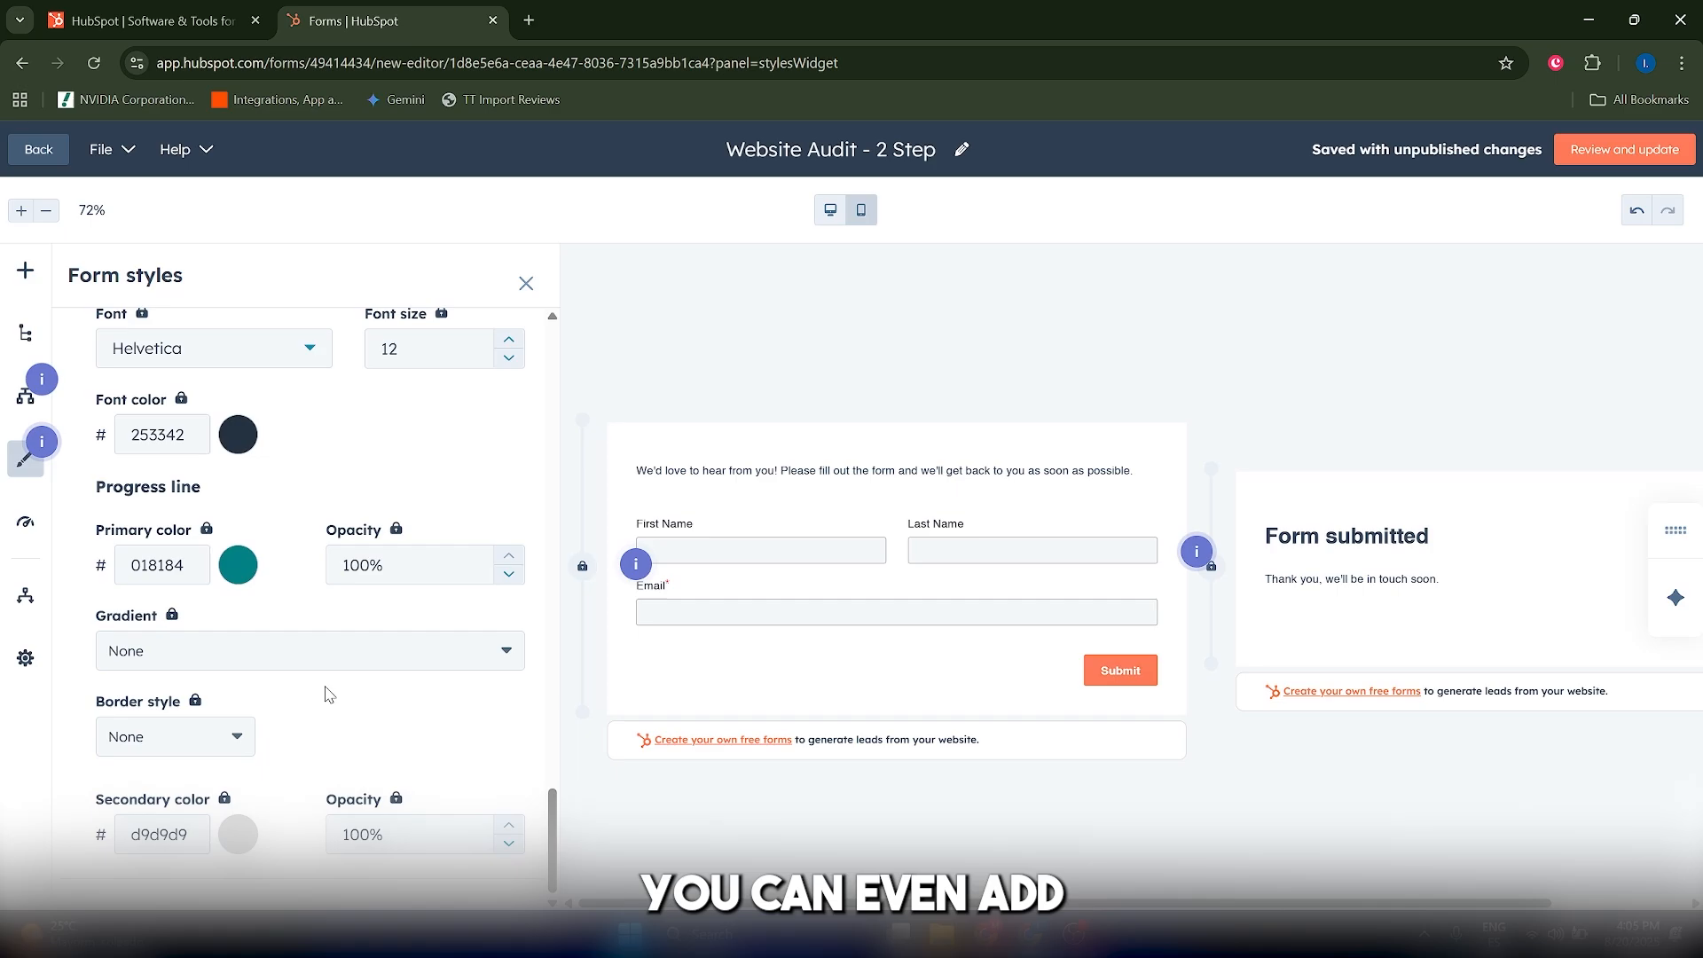
scroll(325, 690, "up", 1)
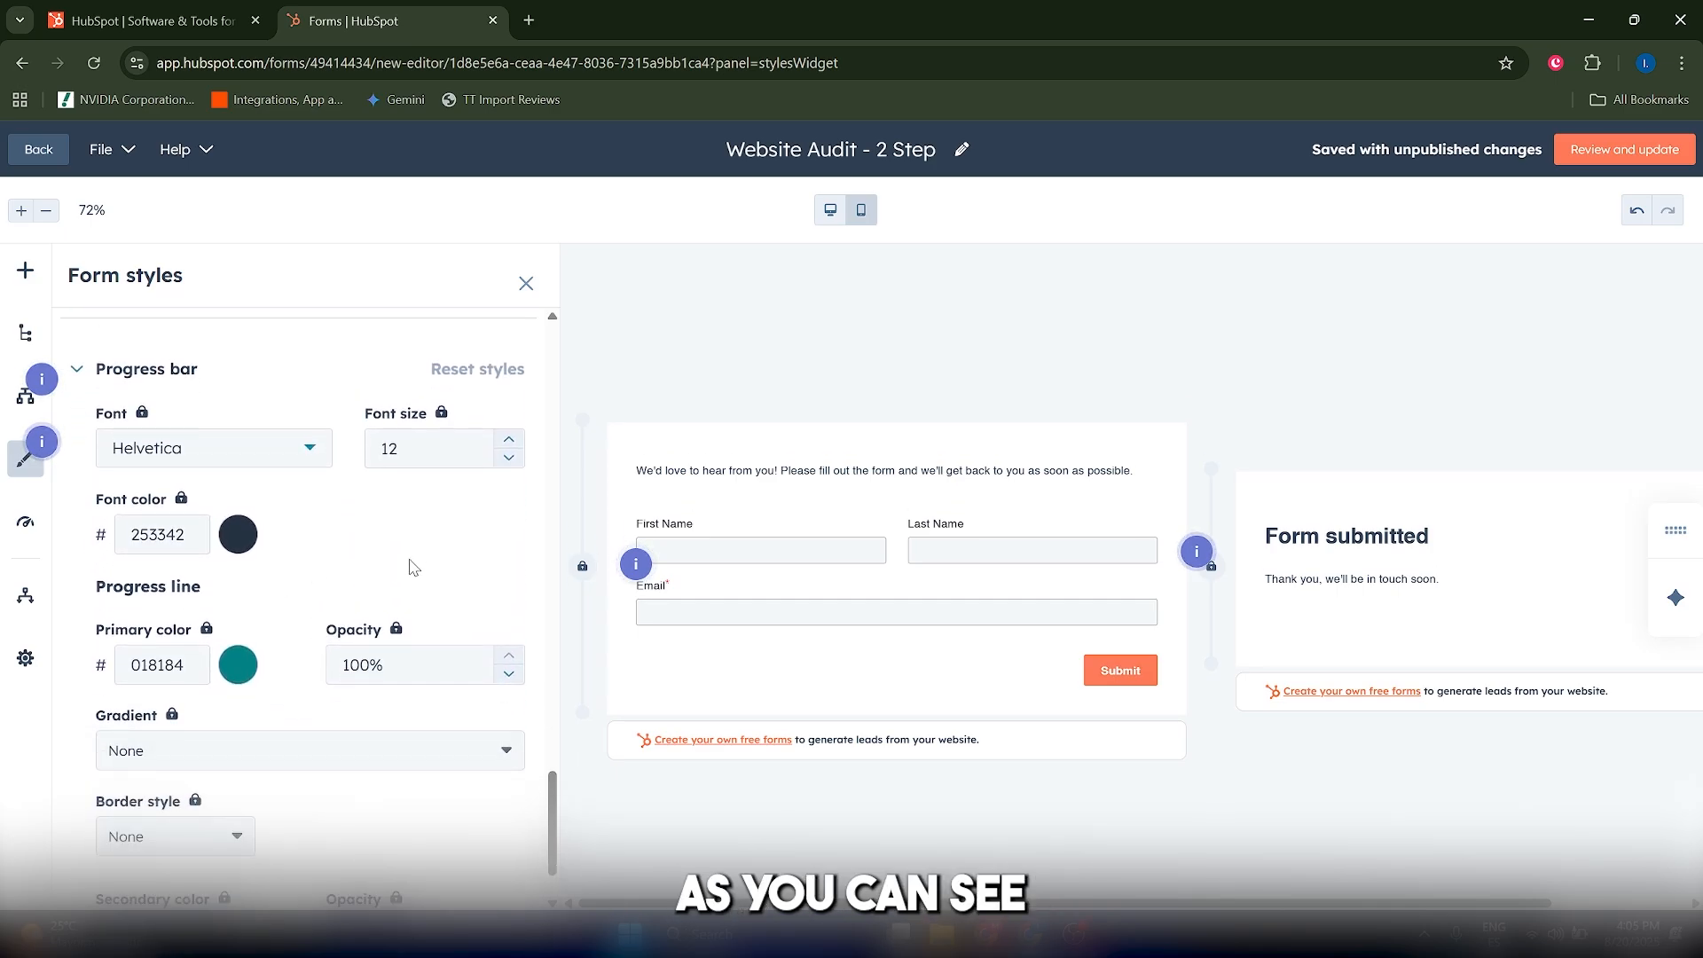
scroll(399, 665, "down", 1)
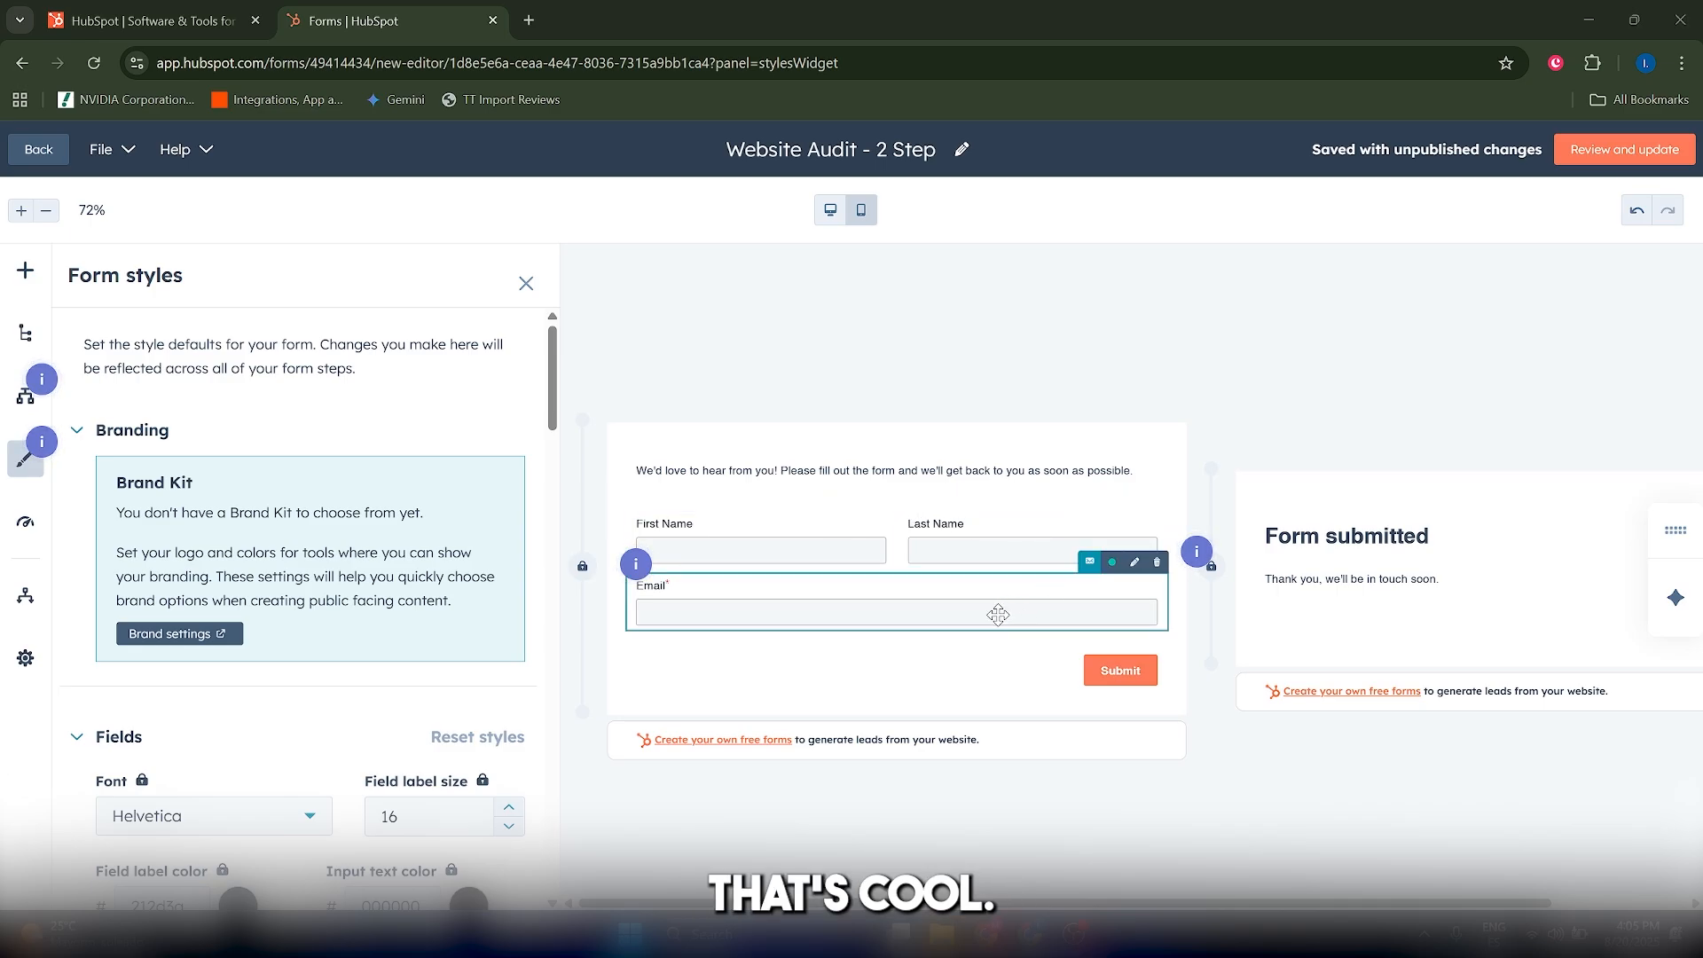
Open the account's brand settings and look through the Brand Kit's logo, colors and themes sections
left_click(179, 635)
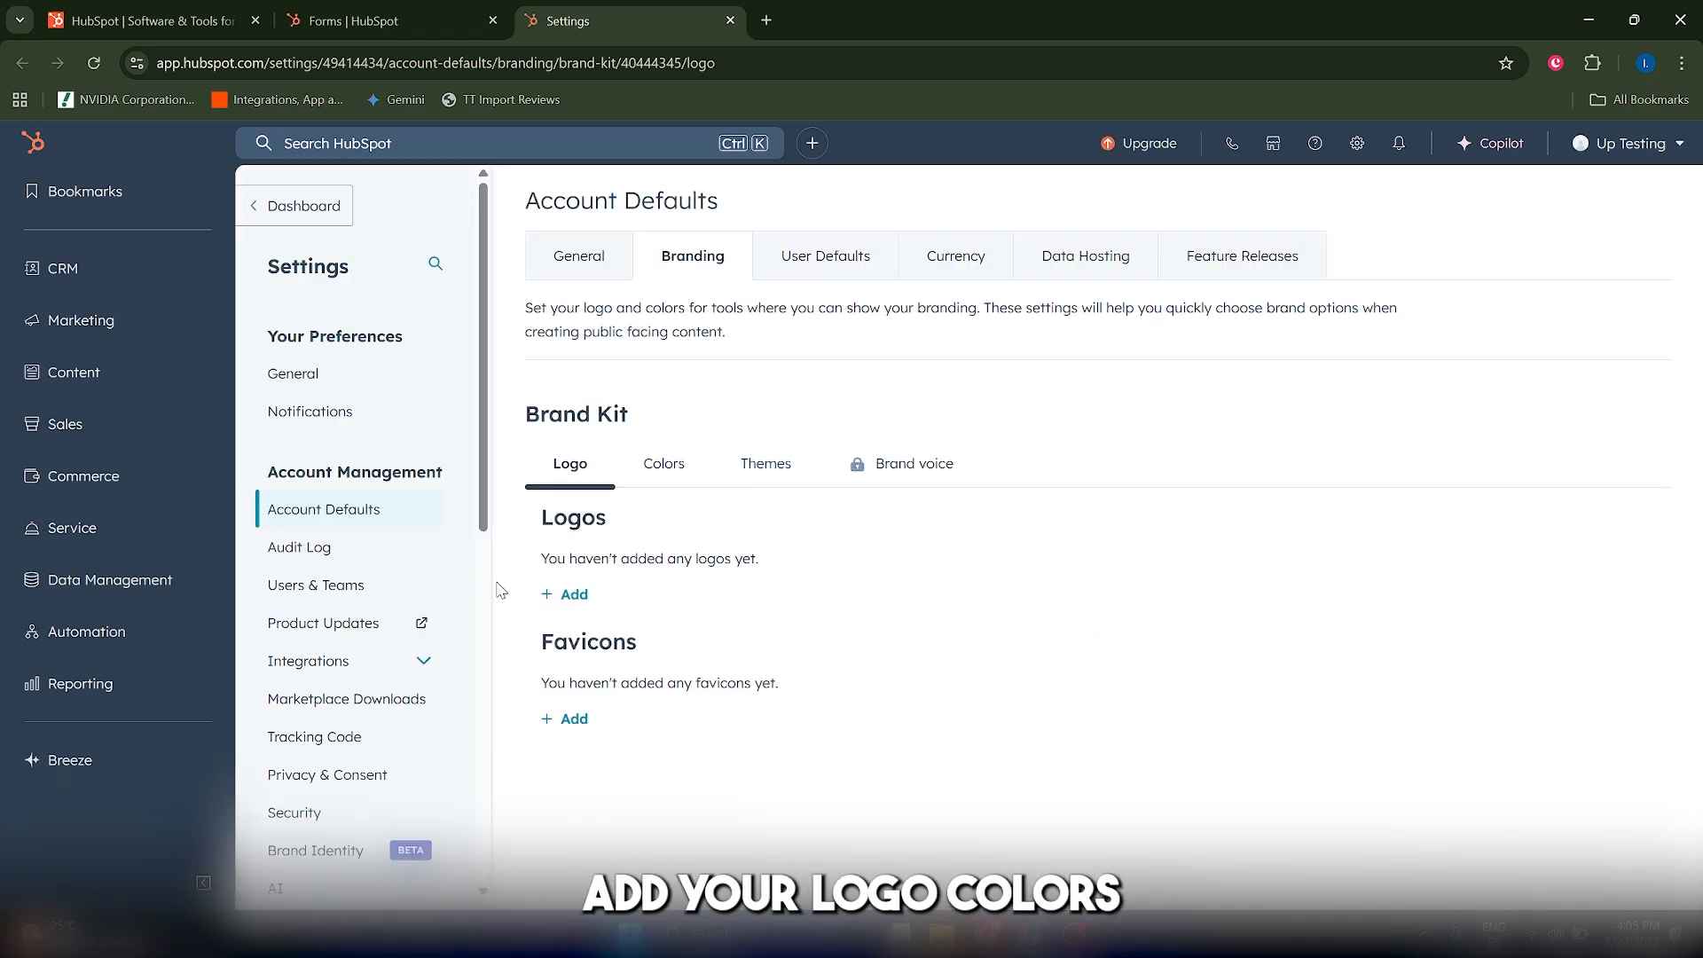
left_click(664, 465)
left_click(764, 463)
left_click(660, 479)
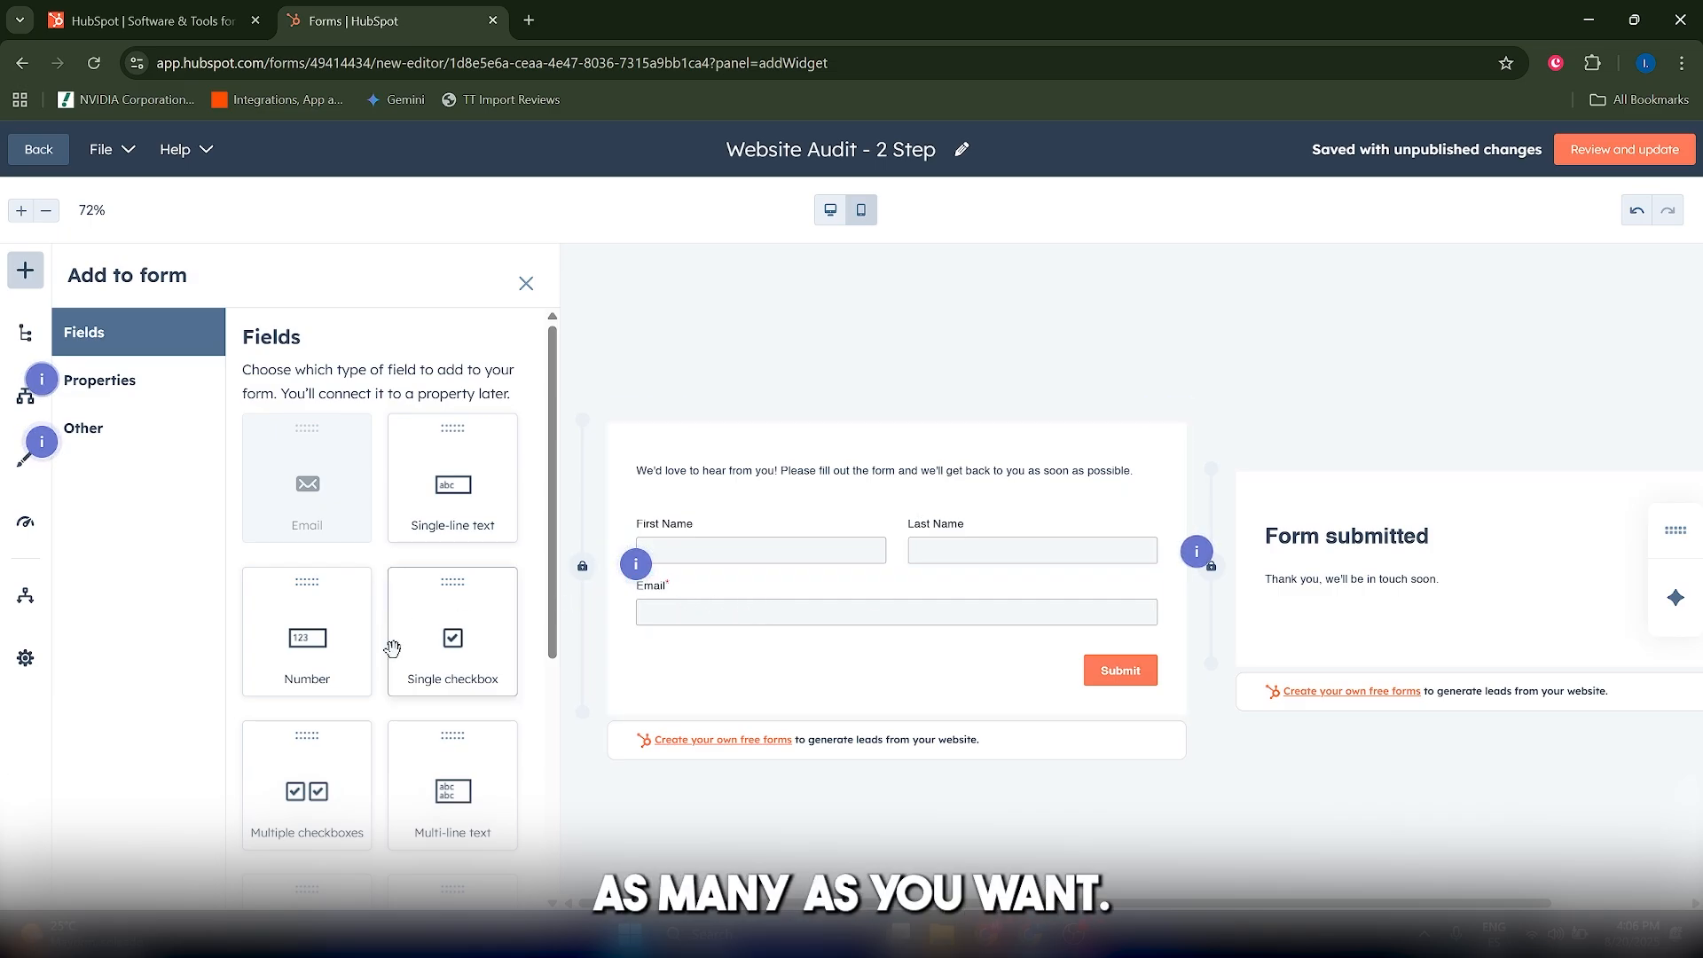
Add the Company Name contact property to the form below the Email field
left_click(153, 377)
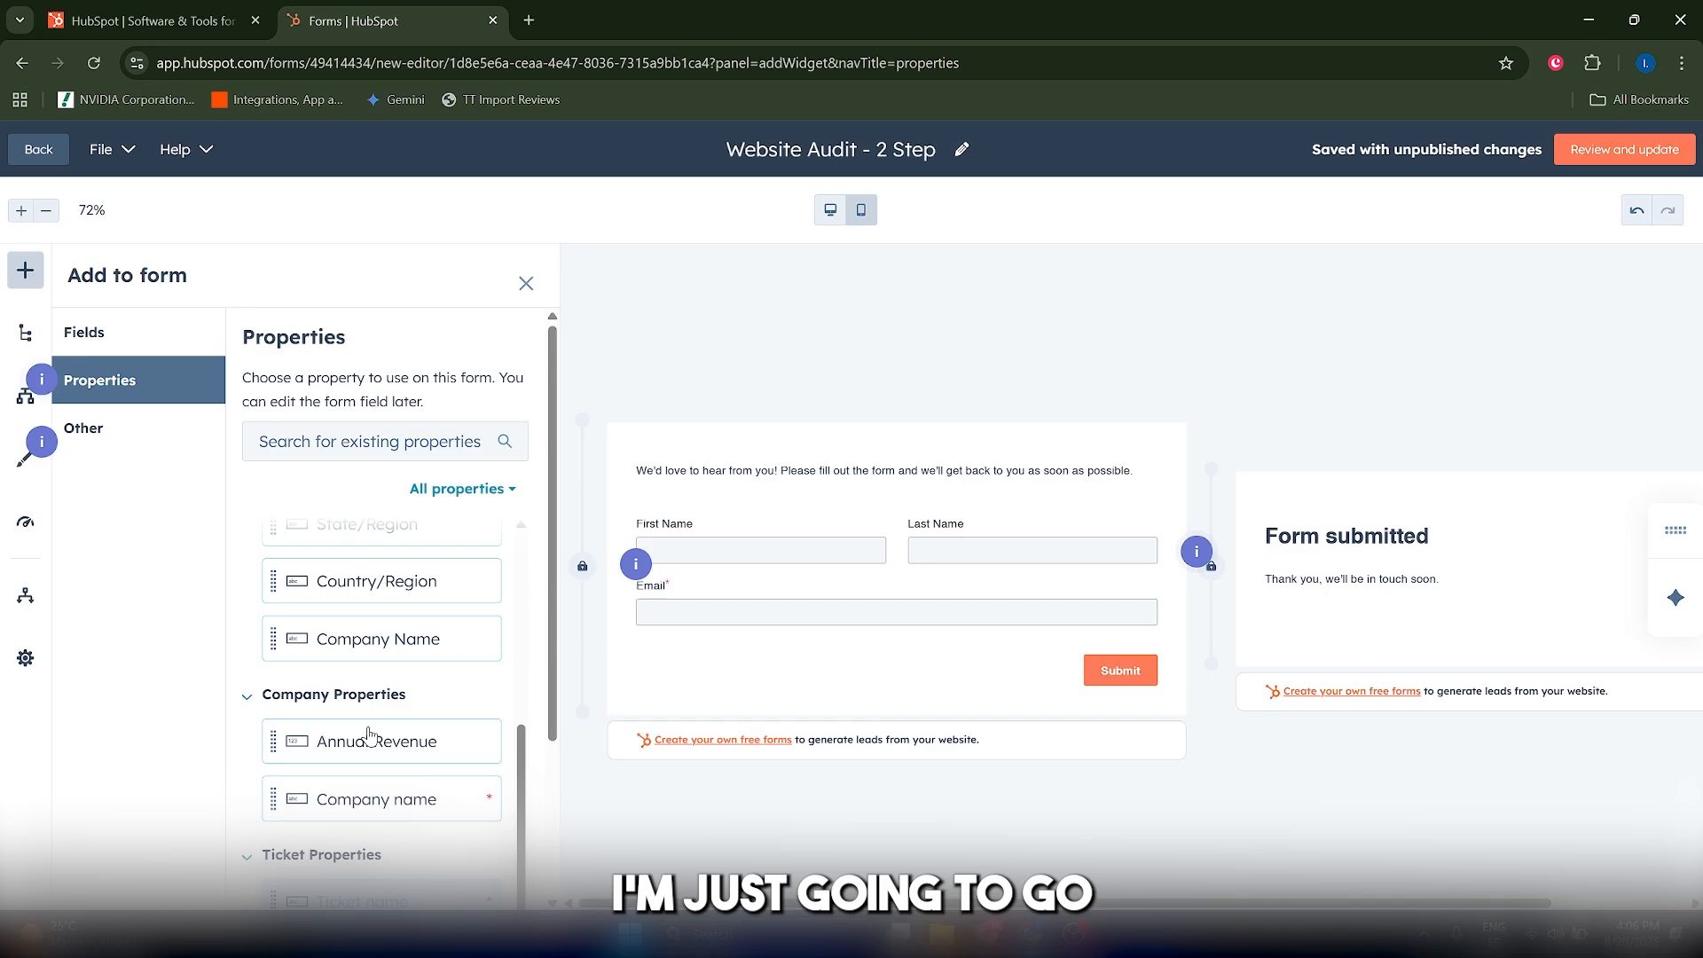
scroll(370, 733, "up", 2)
scroll(419, 653, "up", 2)
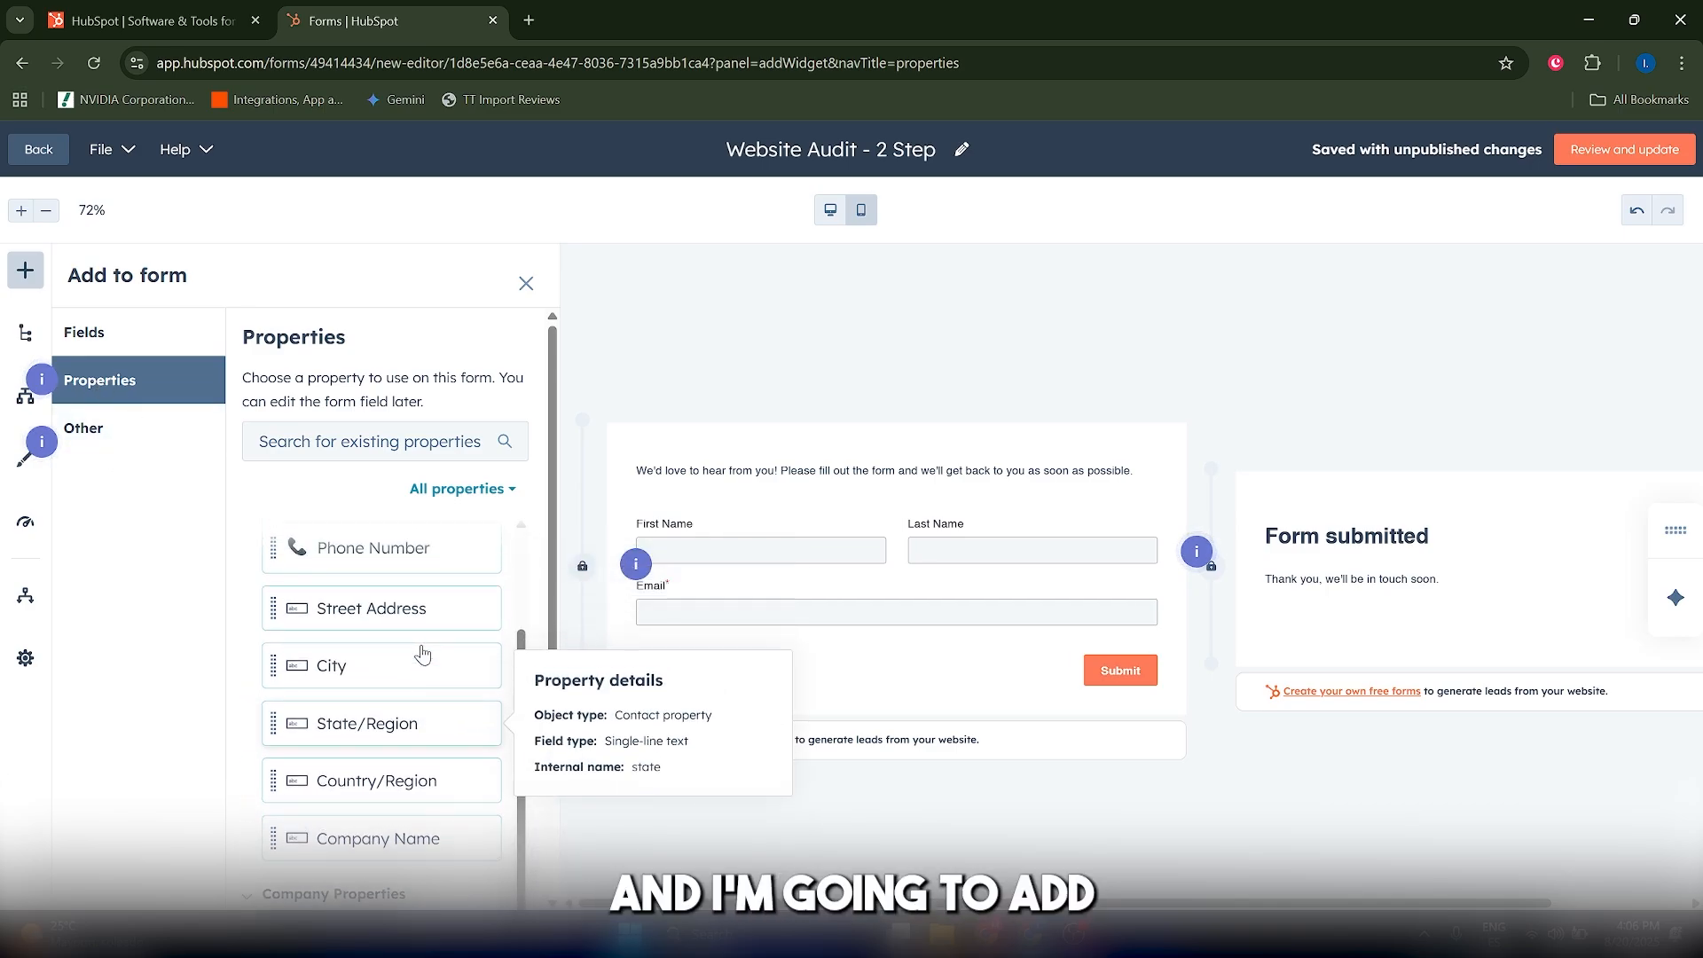
scroll(390, 762, "down", 1)
left_click_drag(381, 738, 757, 652)
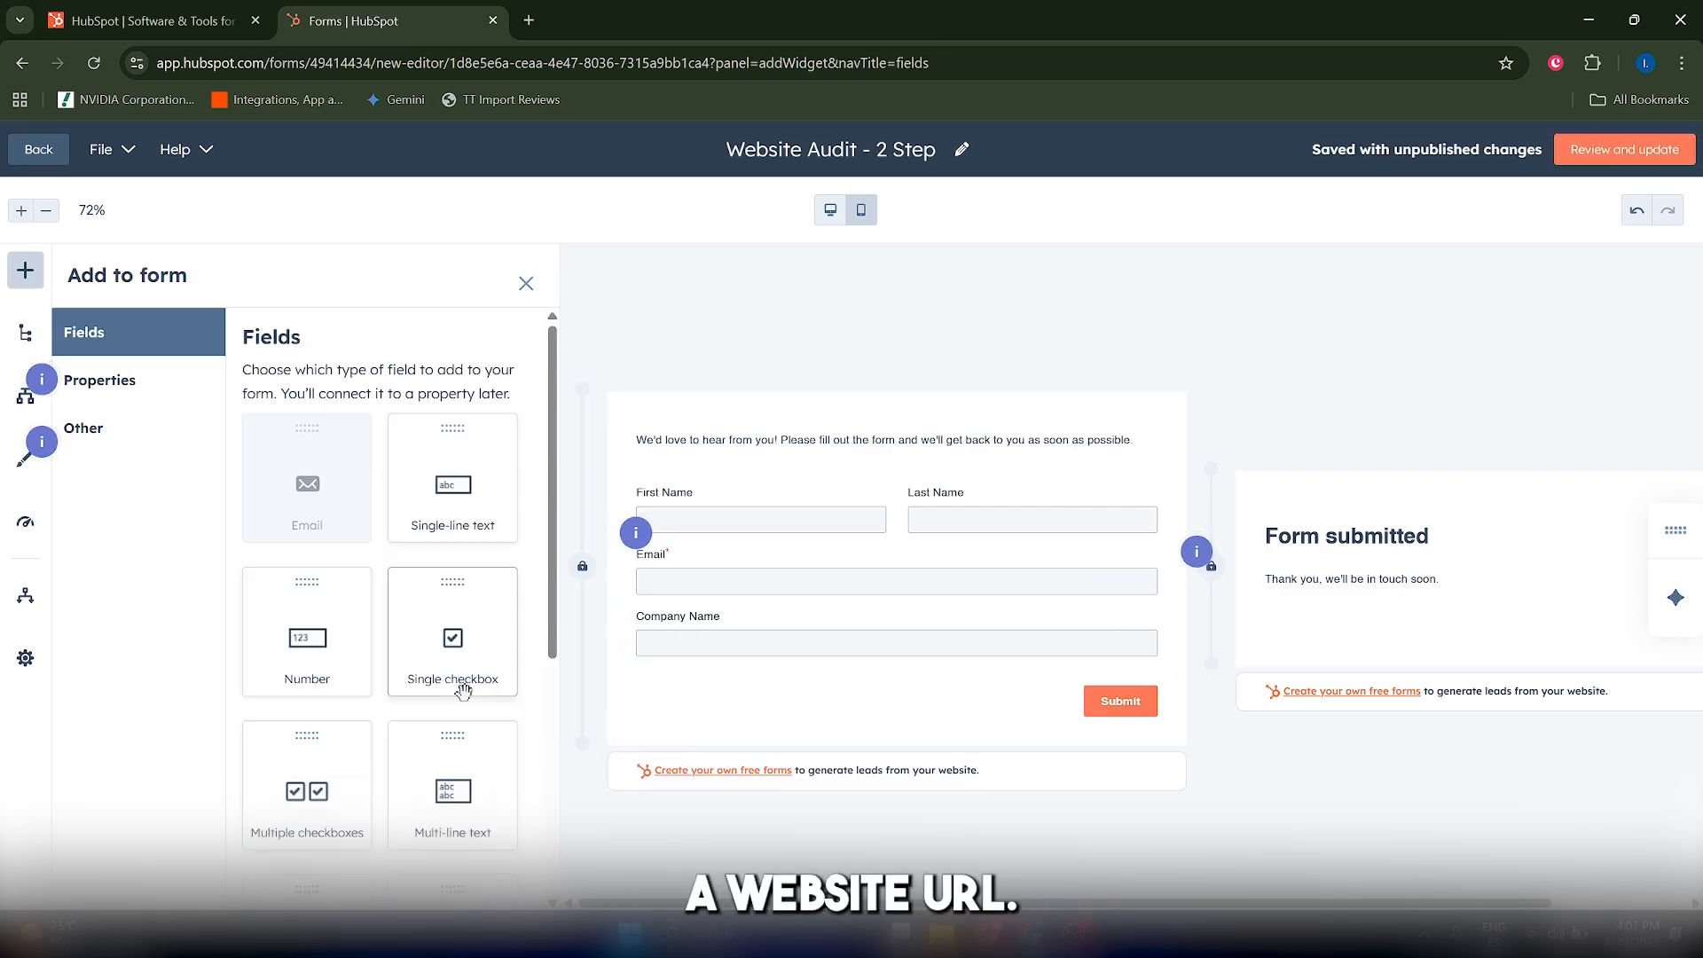
Check the existing properties for a website entry and add a single-line text field below Company Name
left_click(131, 383)
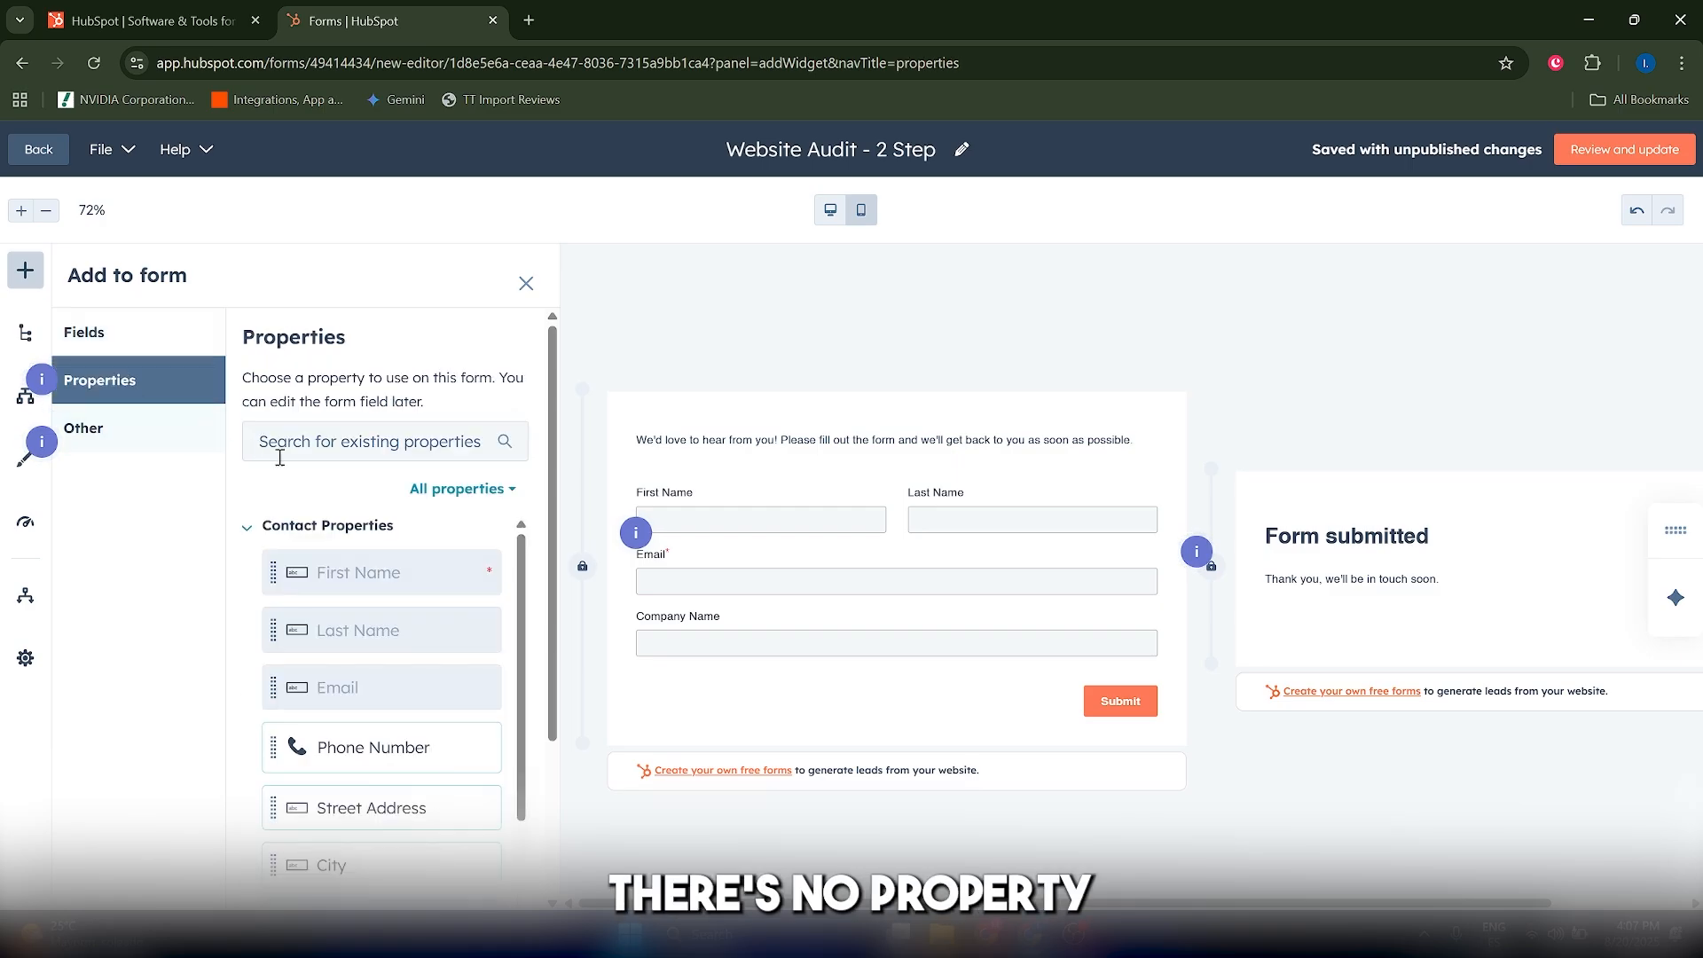
scroll(457, 605, "down", 3)
scroll(457, 606, "up", 3)
left_click(84, 331)
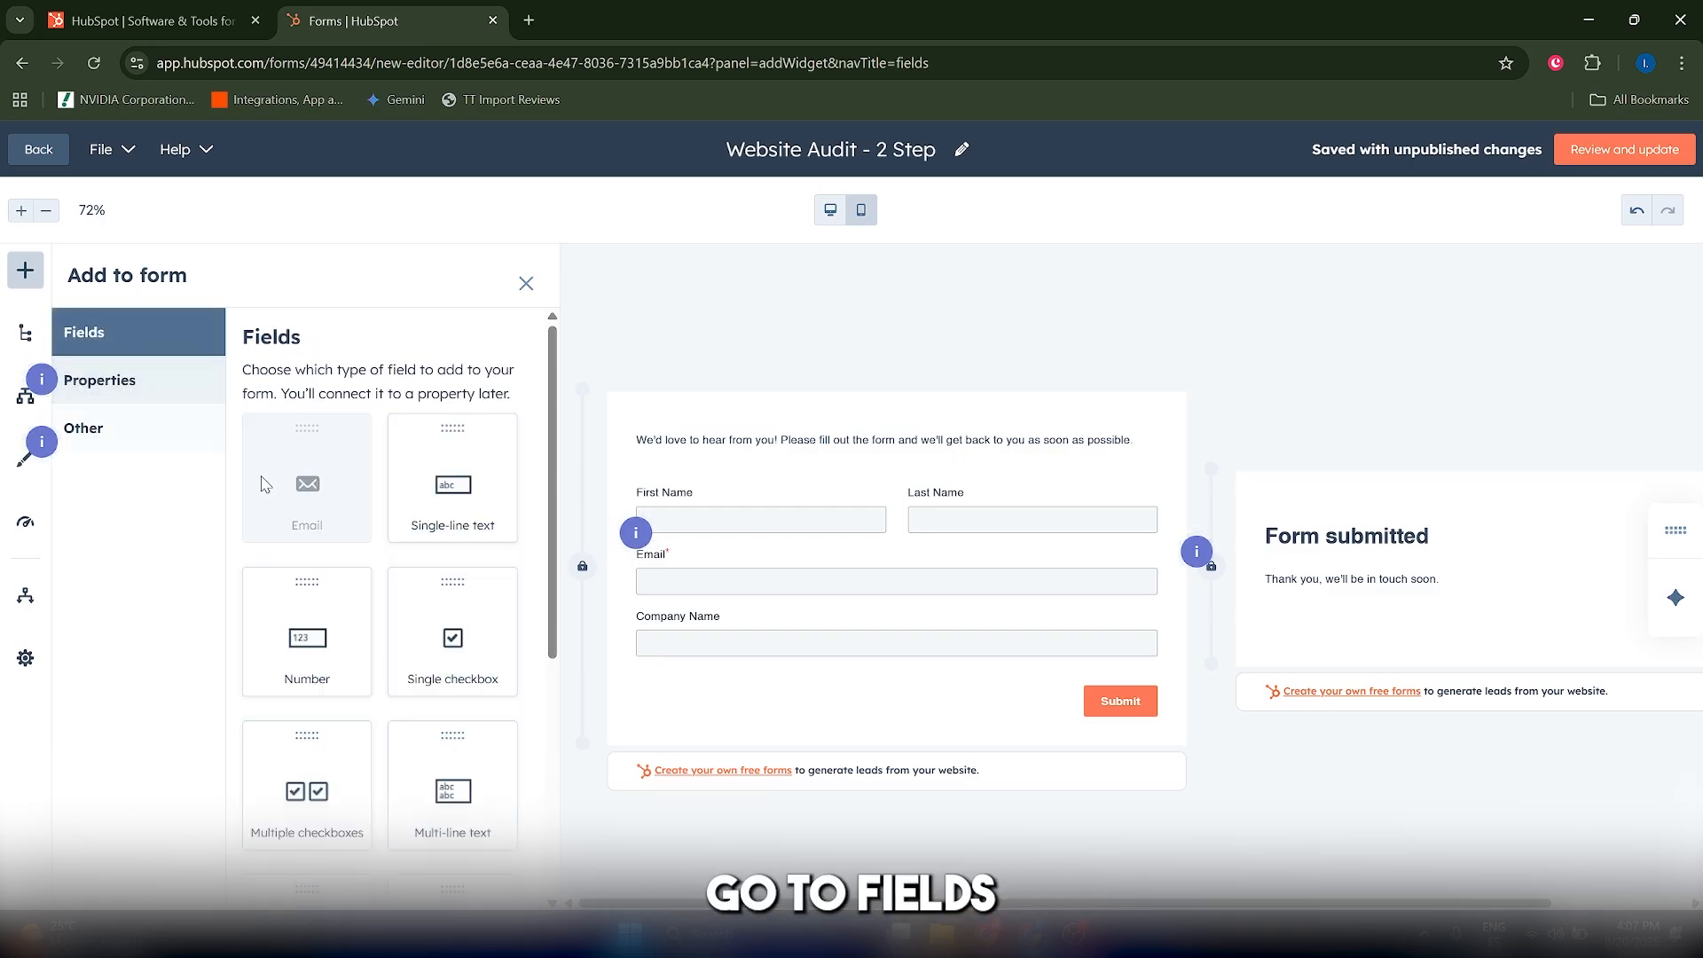
left_click_drag(431, 502, 708, 677)
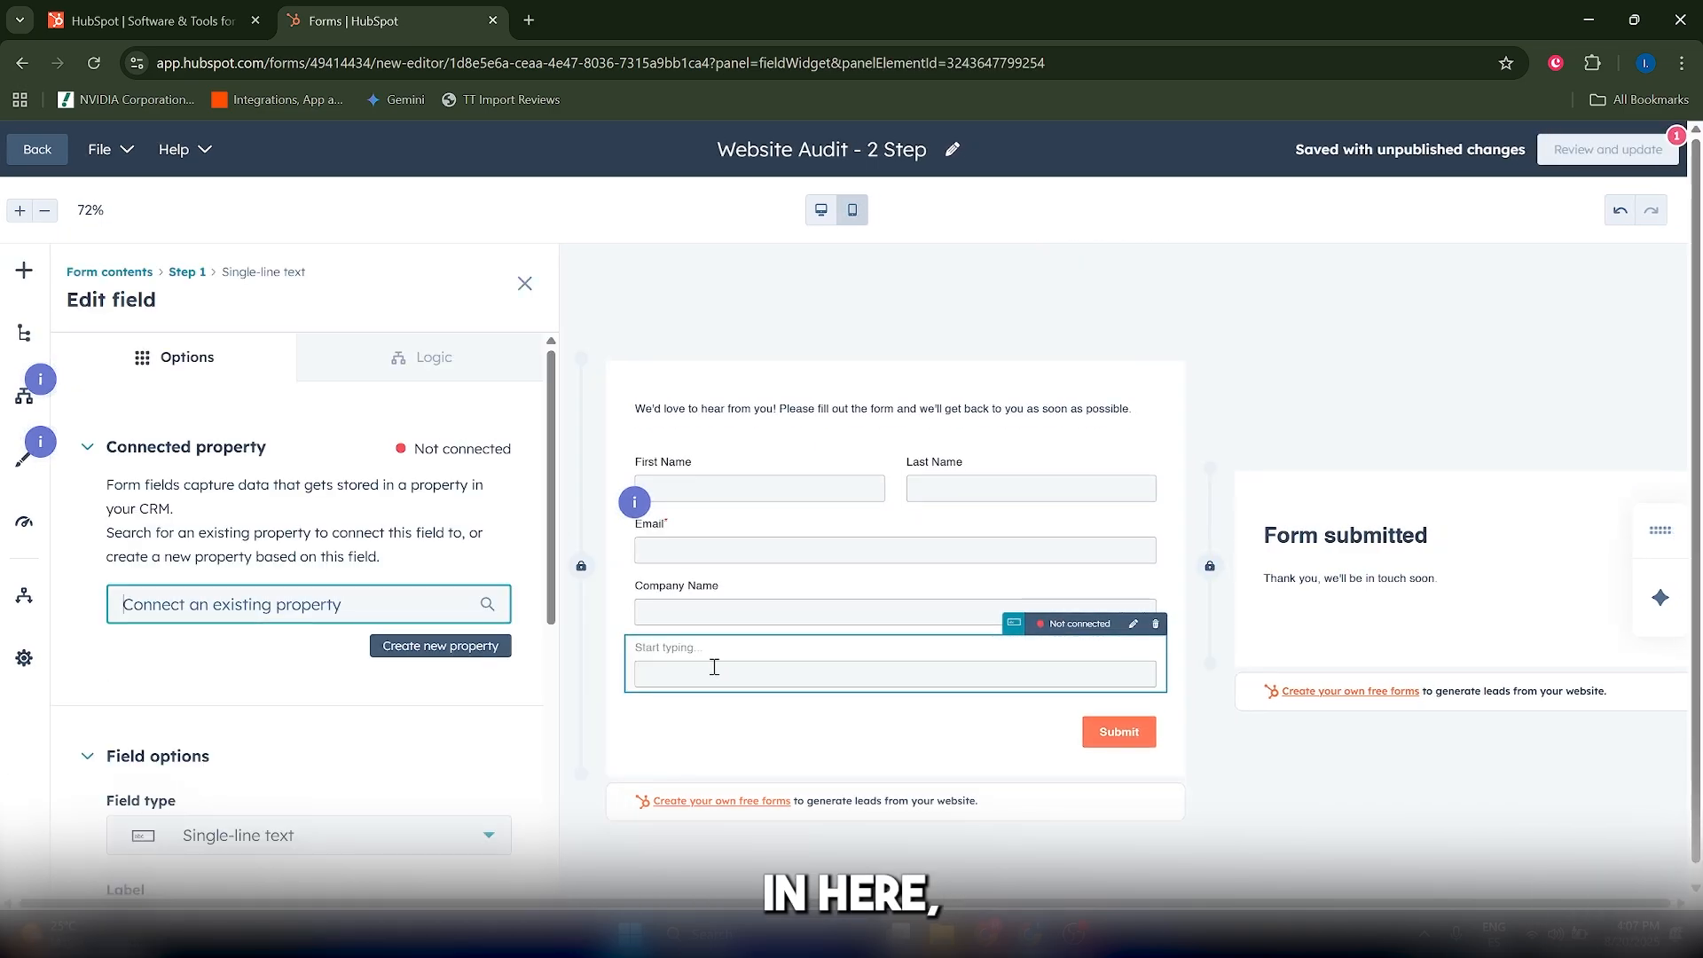
Label the new single-line text field "Website URL" and connect it to the Website URL contact property
left_click(671, 654)
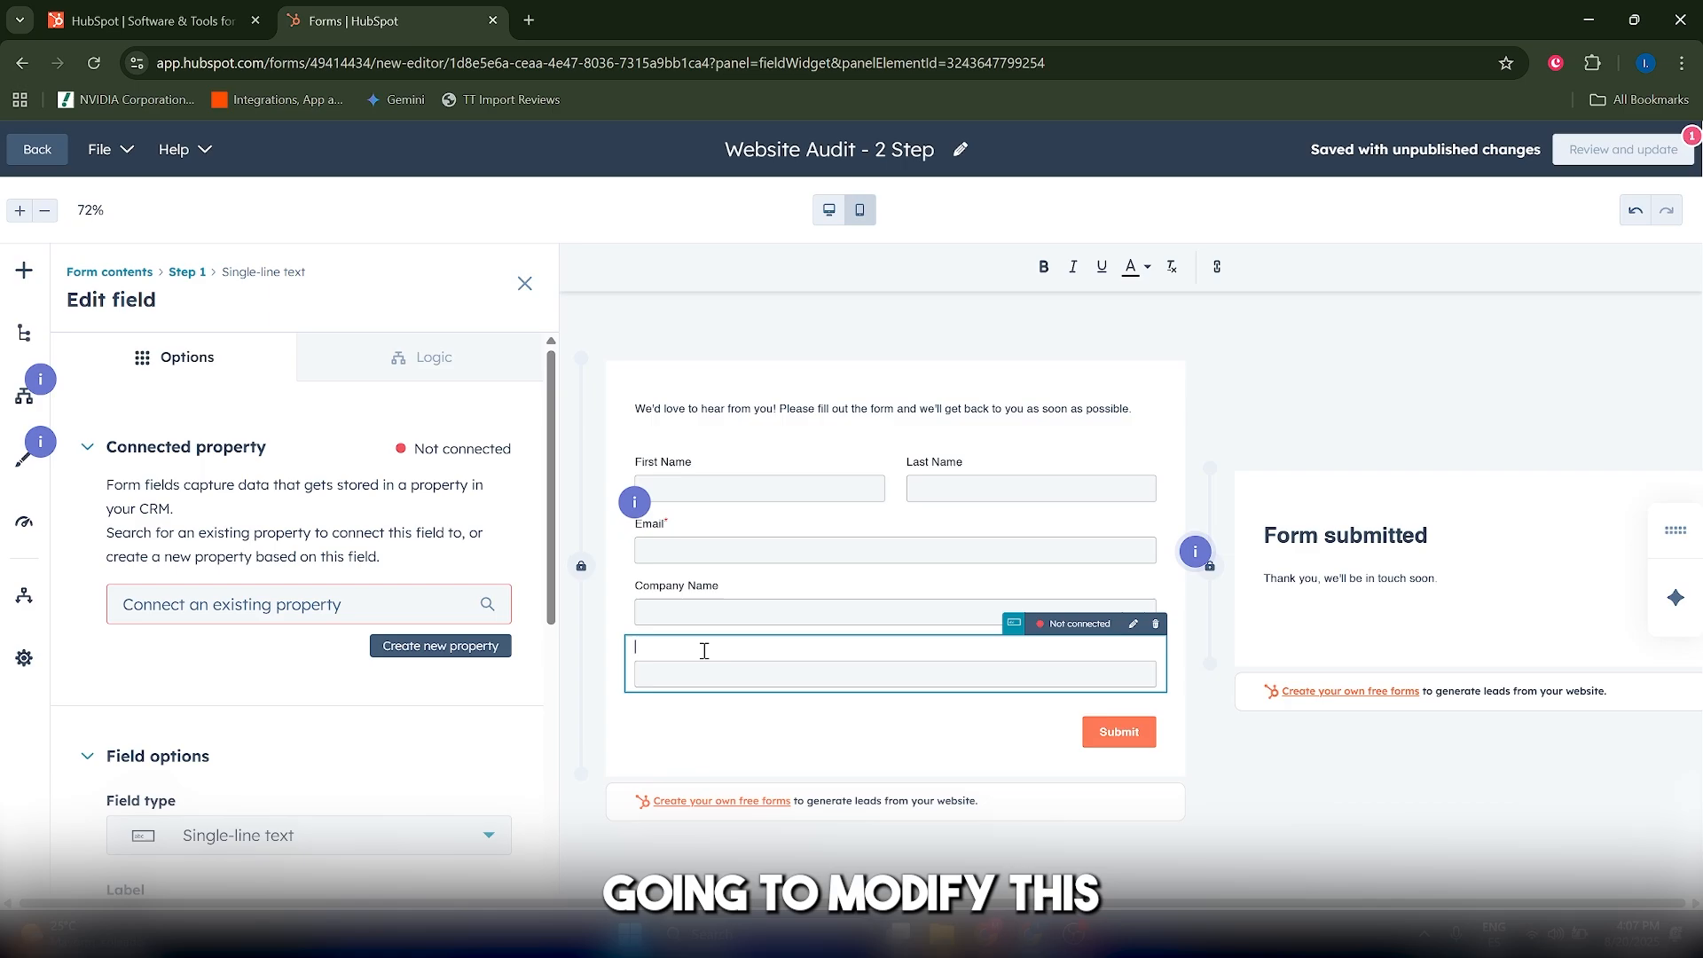
type("Website")
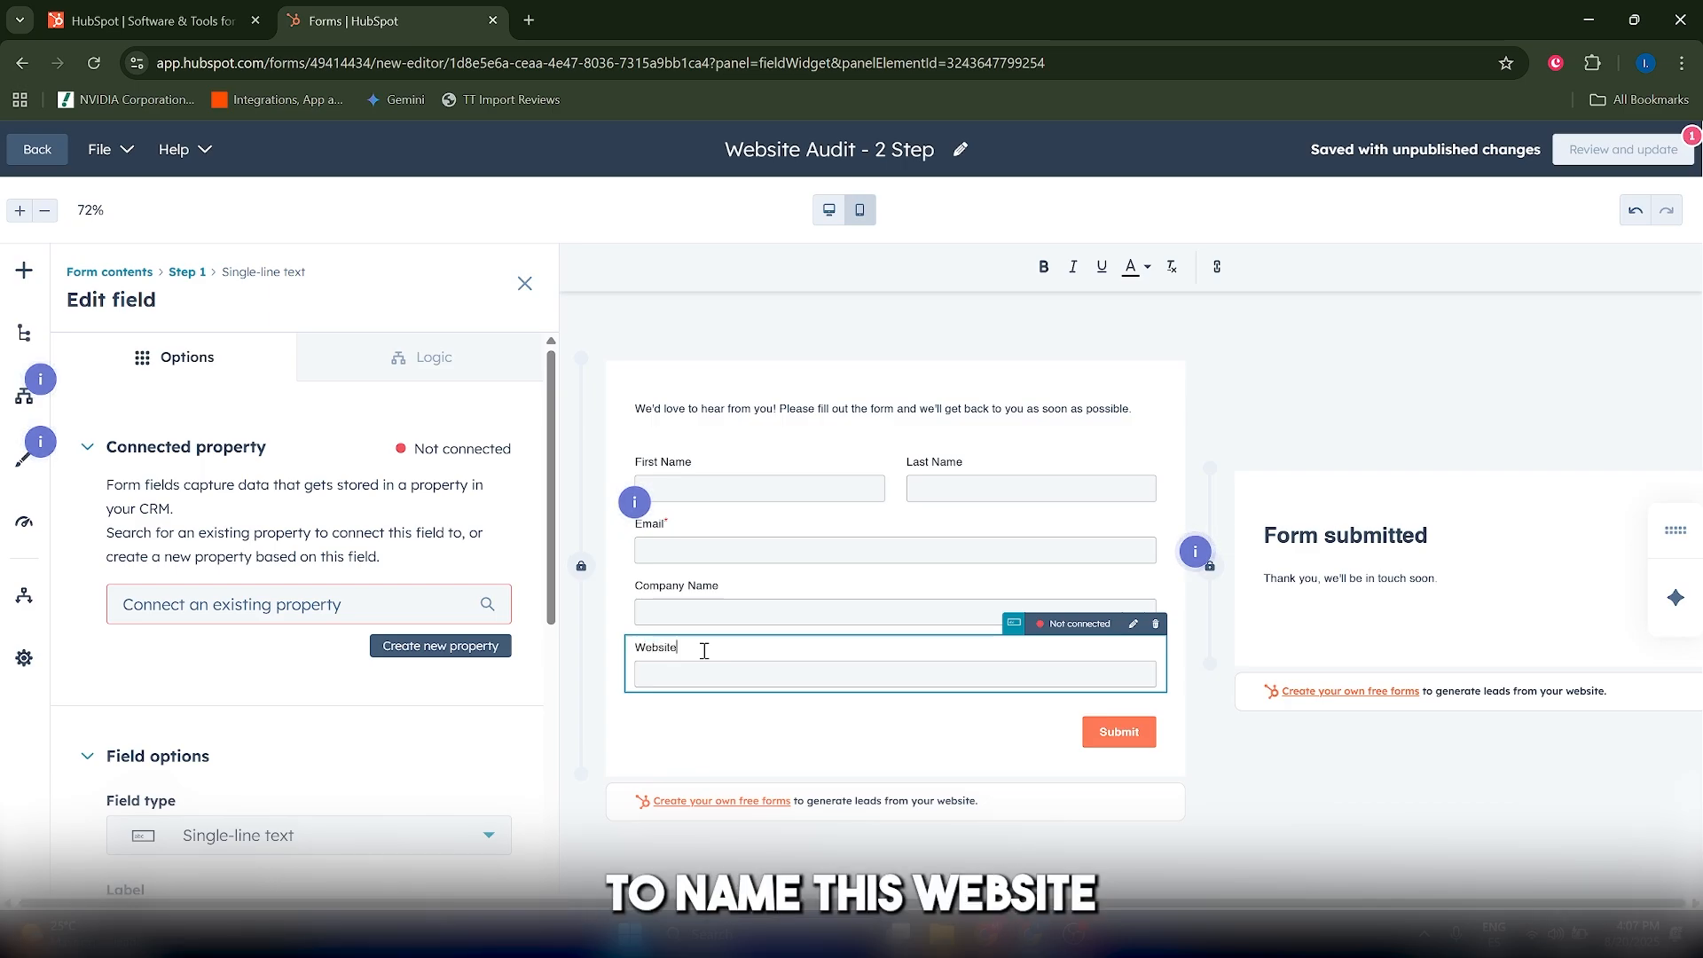
type(" URL")
left_click(719, 676)
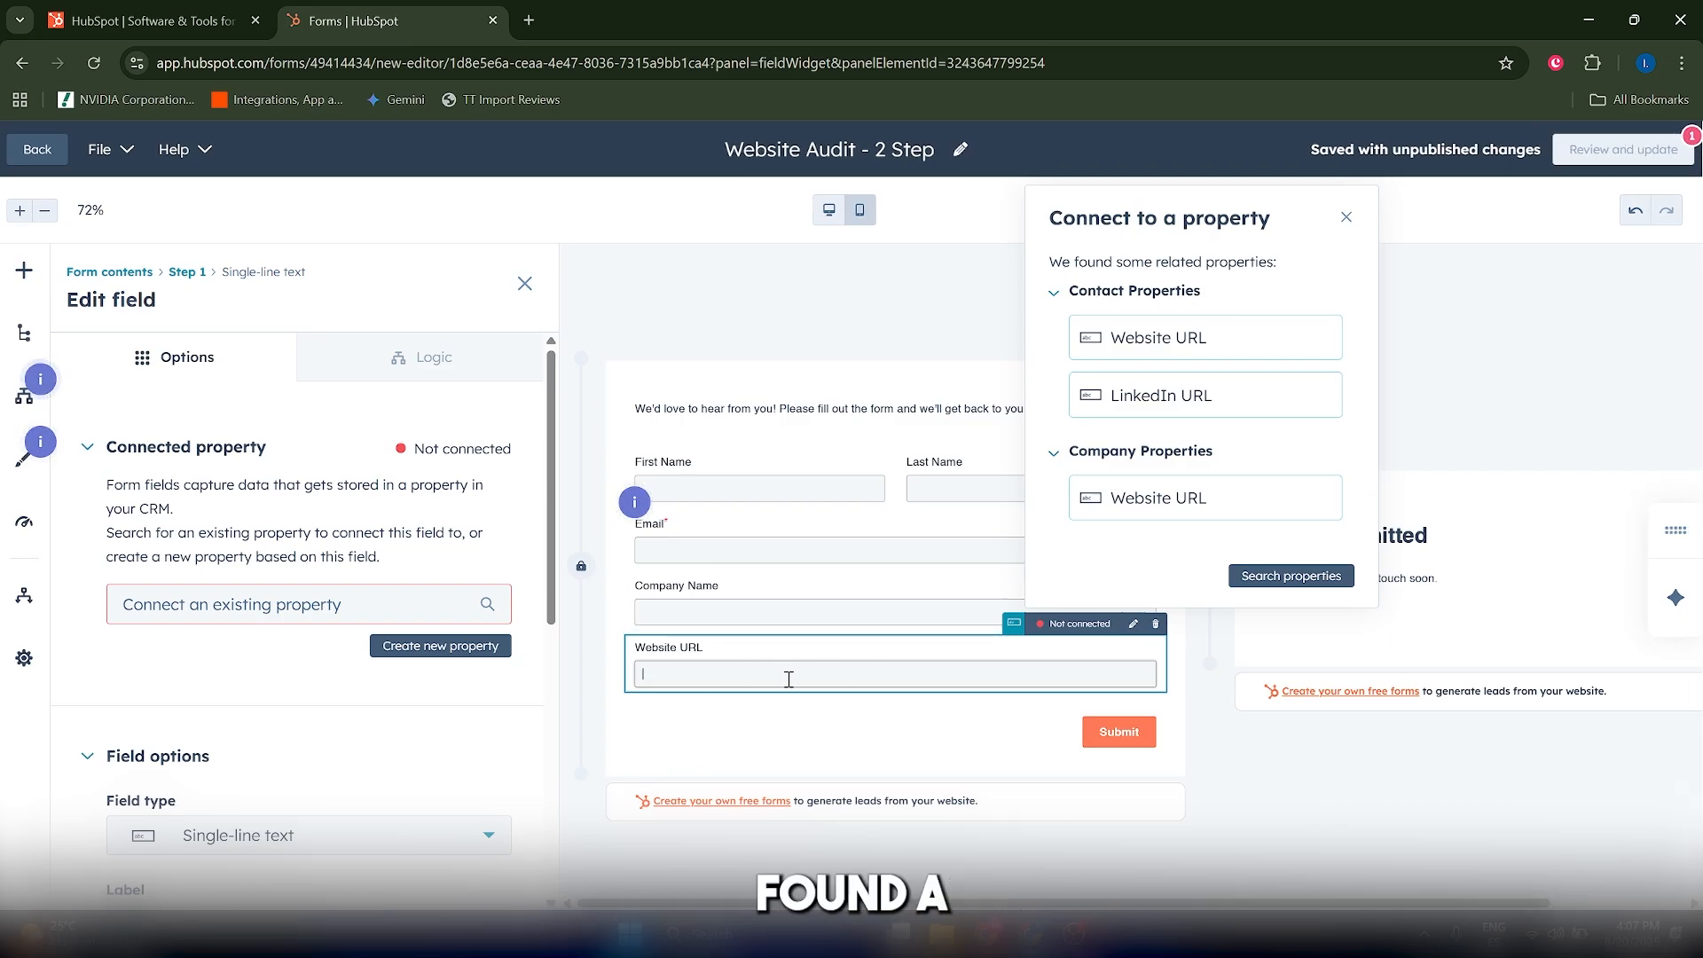
mouse_move(1171, 346)
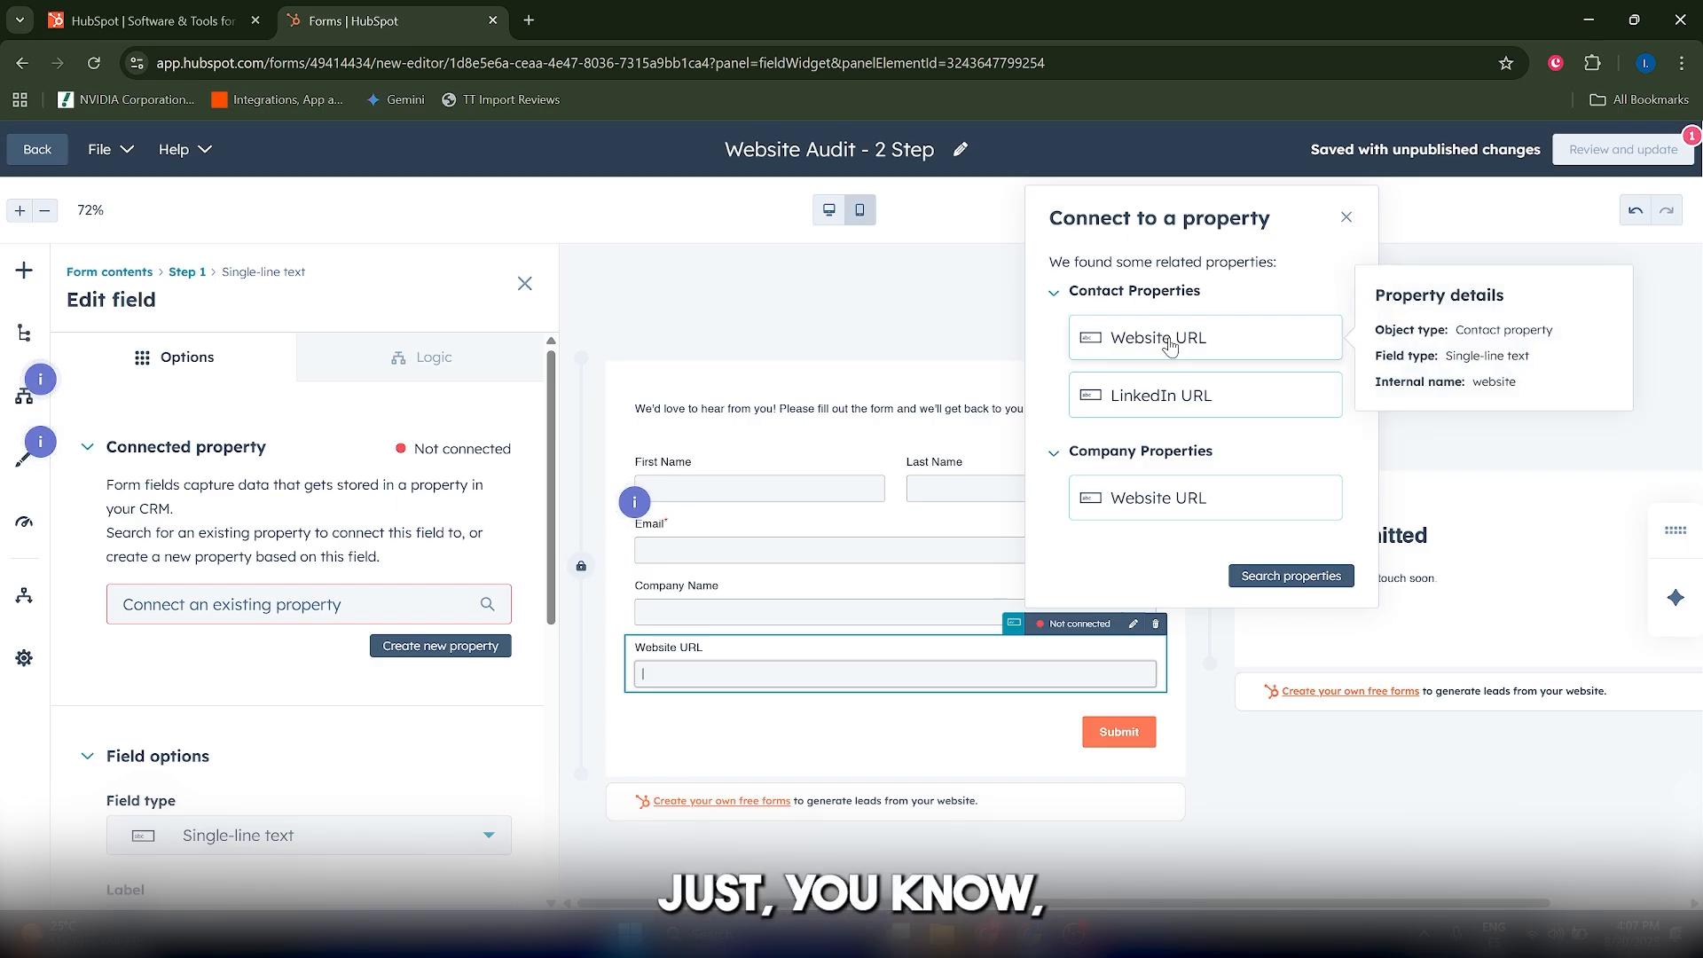
left_click(1187, 337)
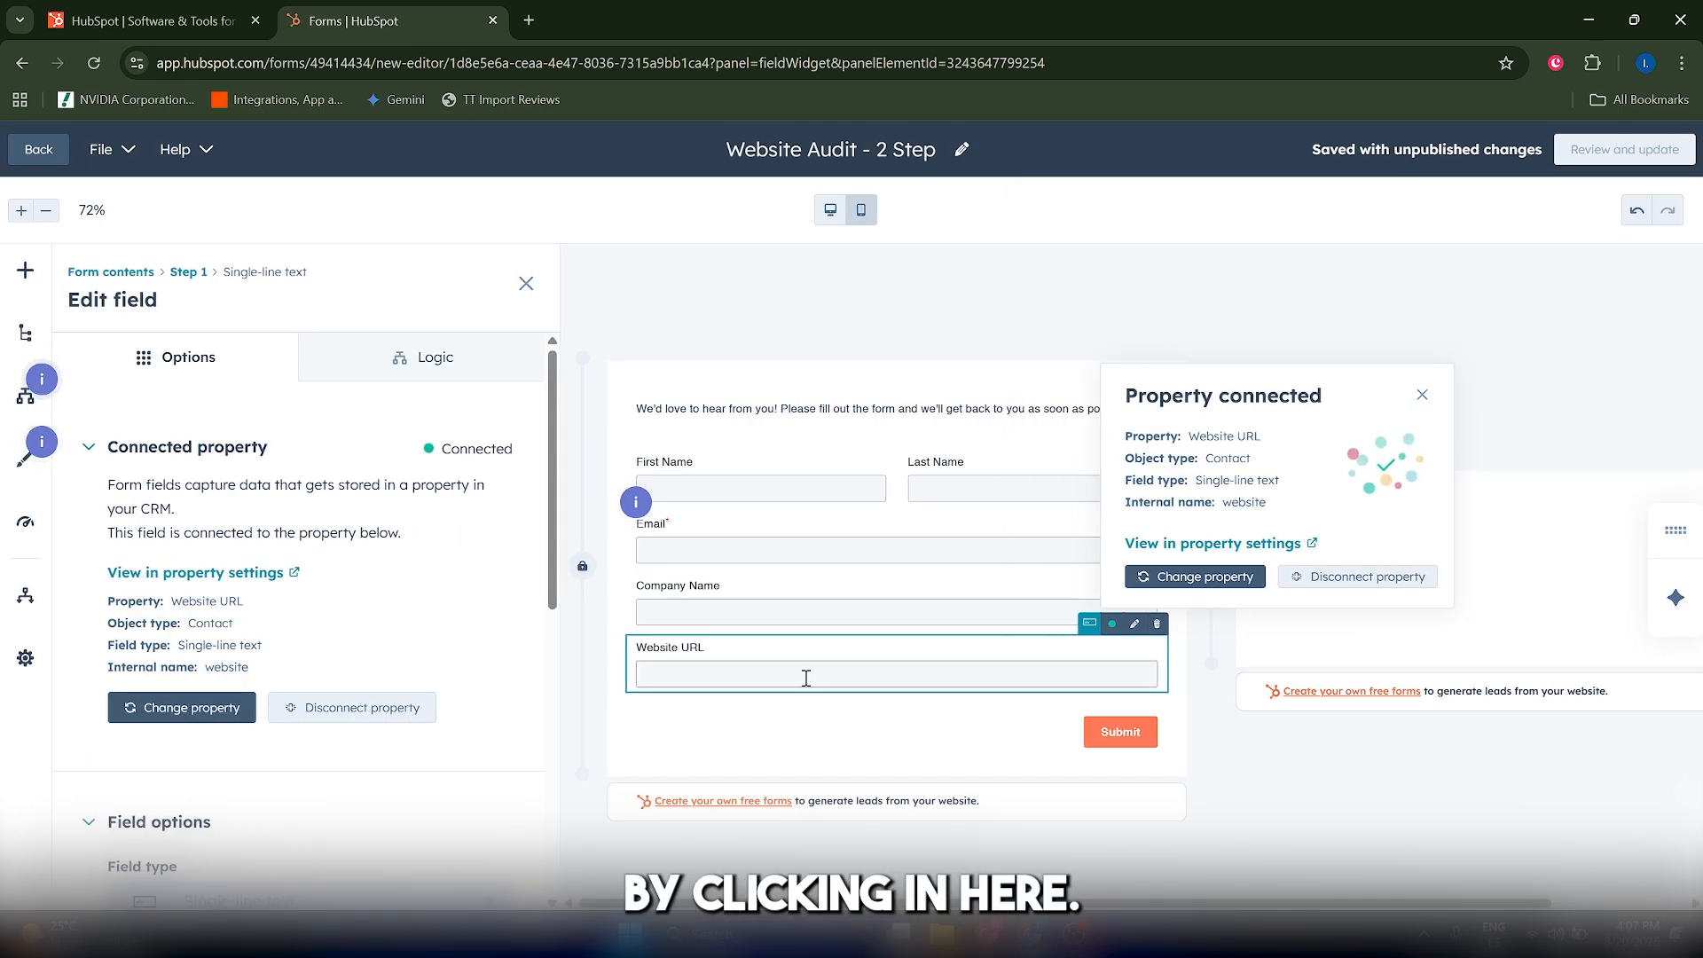
left_click(1422, 396)
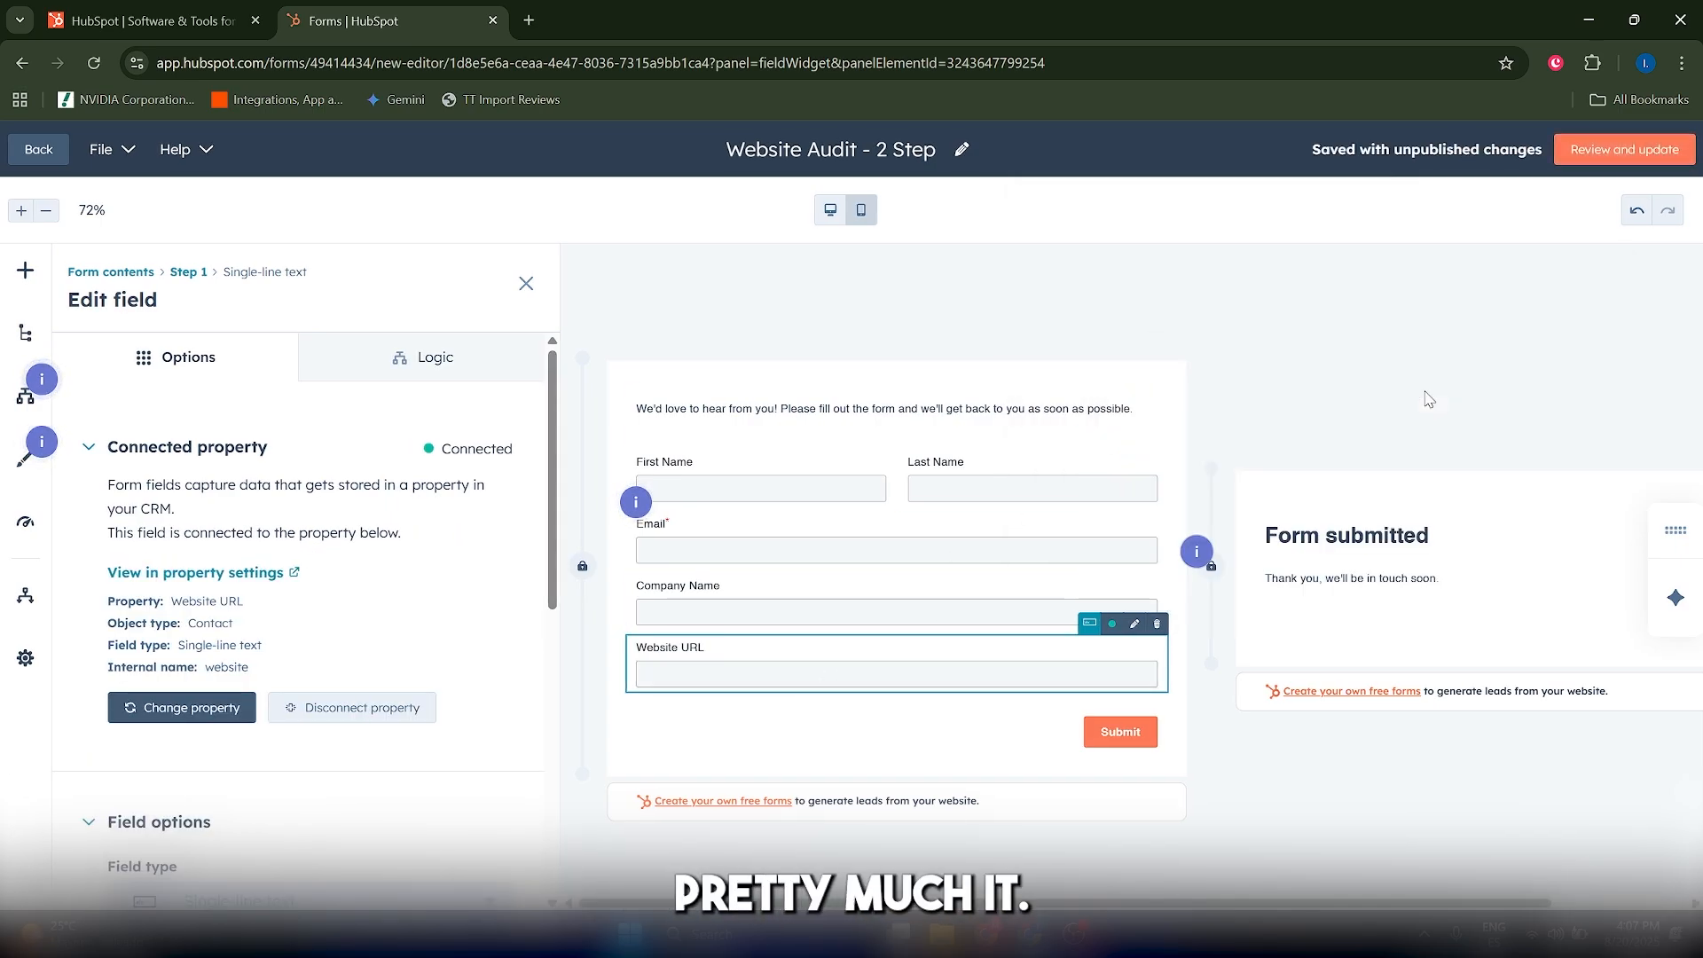
Make the First Name field required and close its settings
left_click(591, 709)
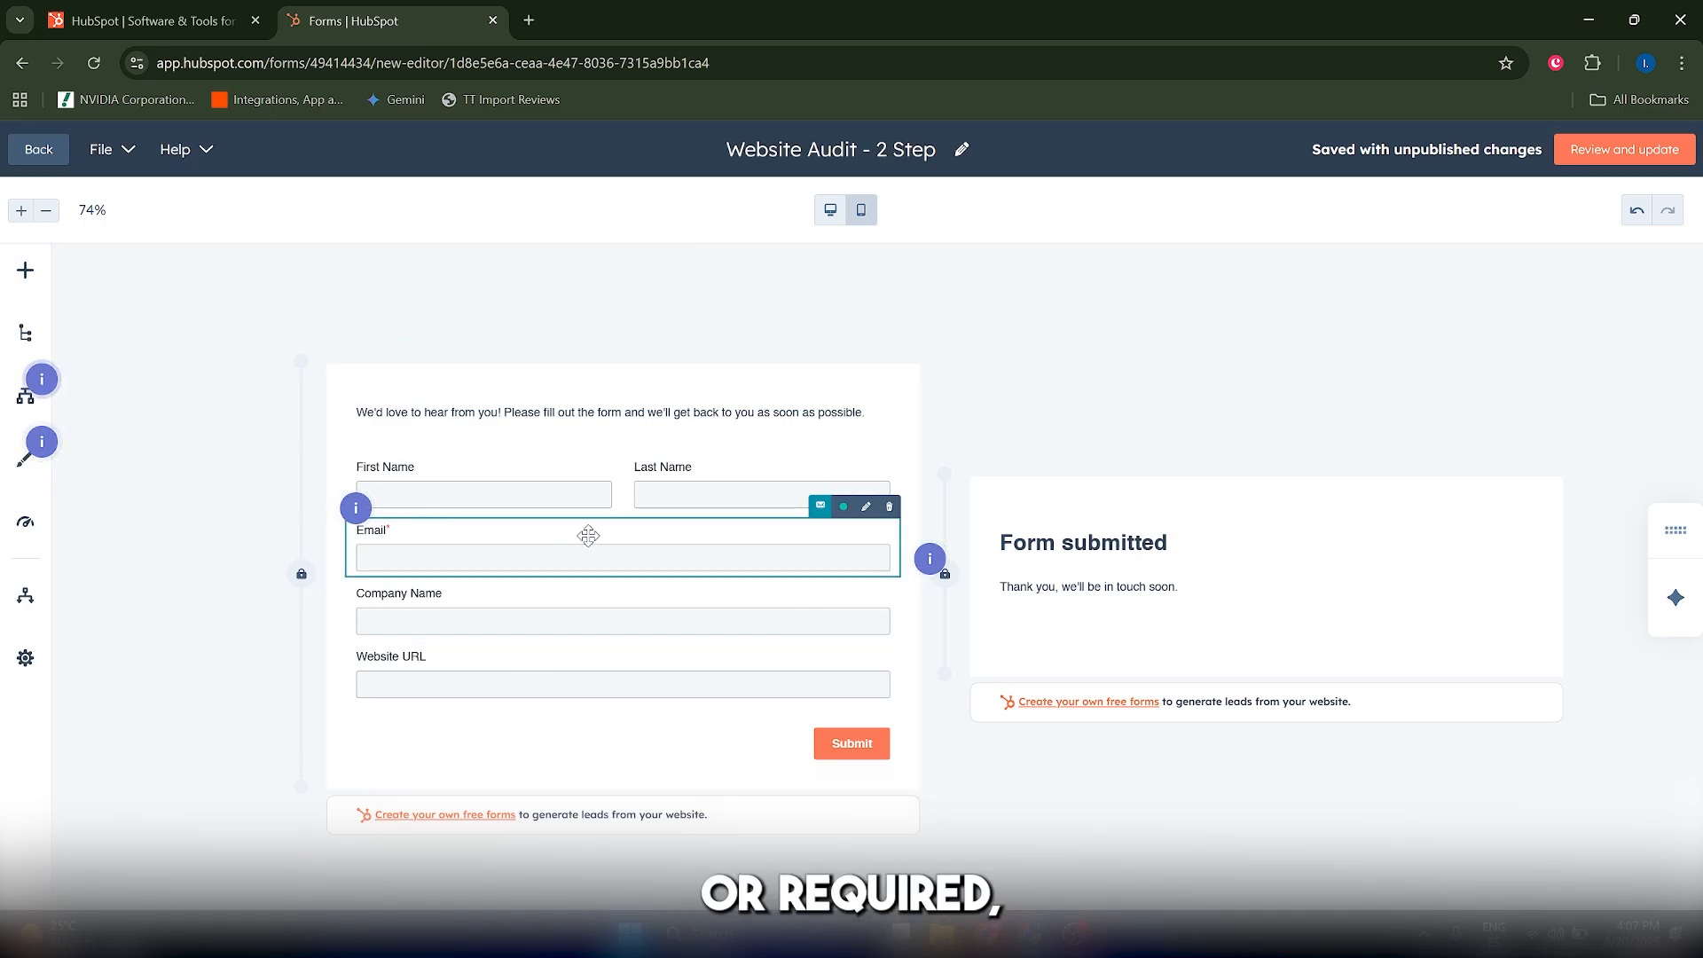
left_click(450, 483)
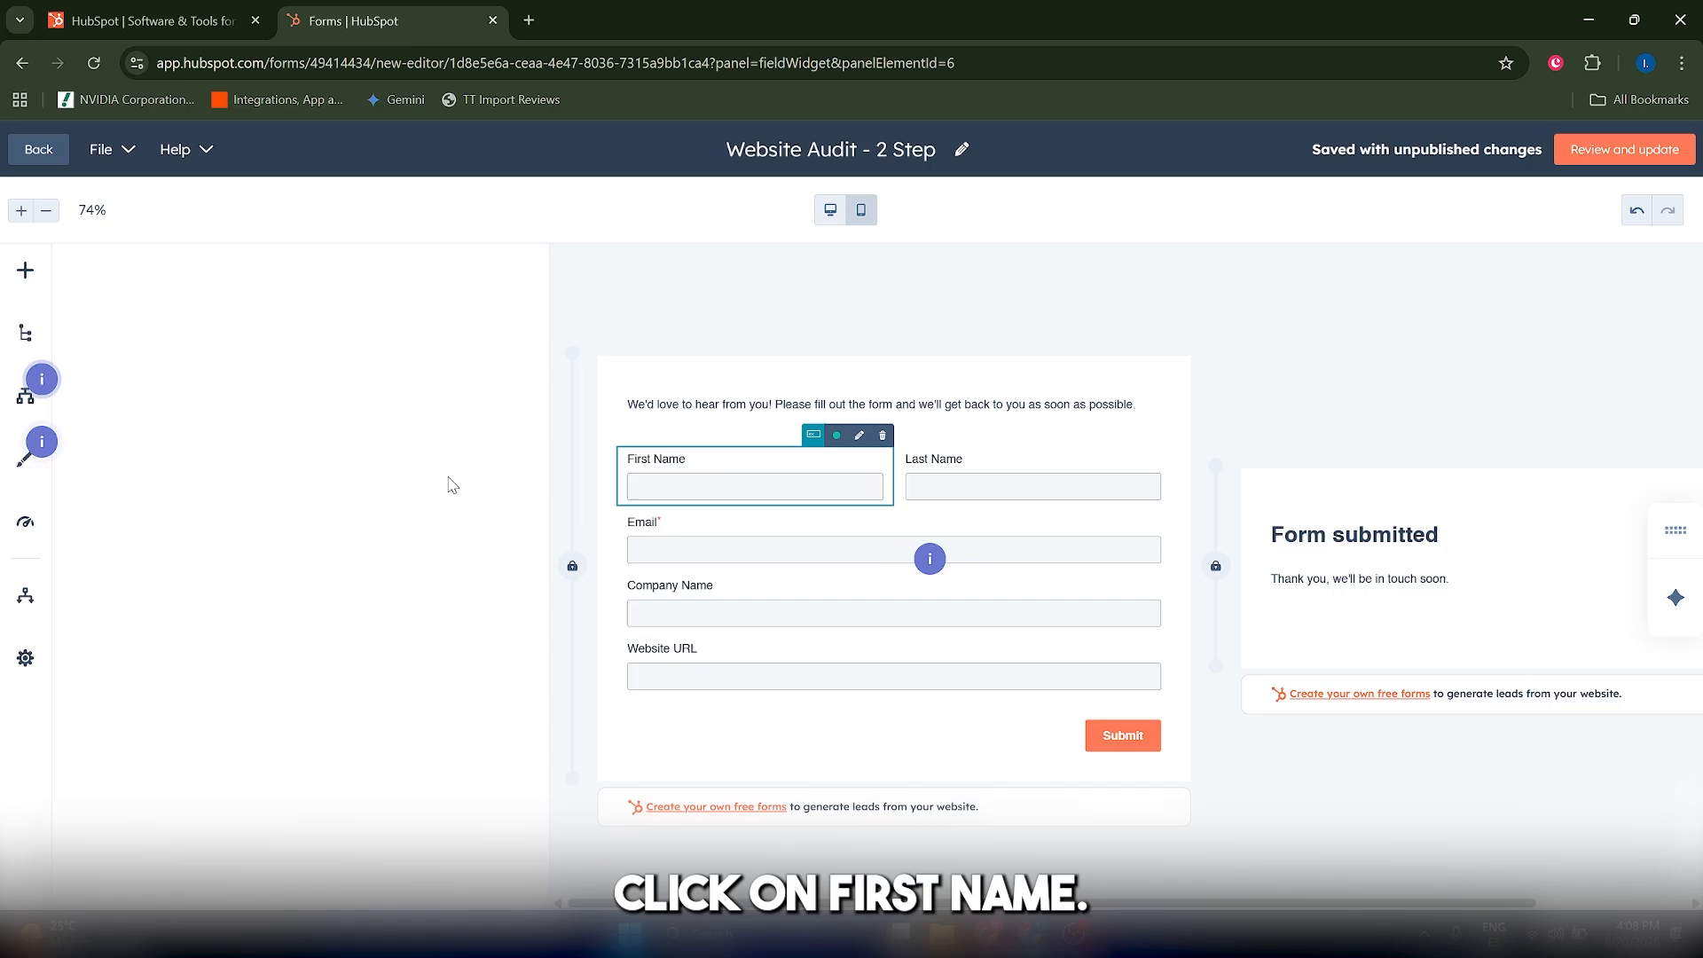
scroll(417, 554, "down", 5)
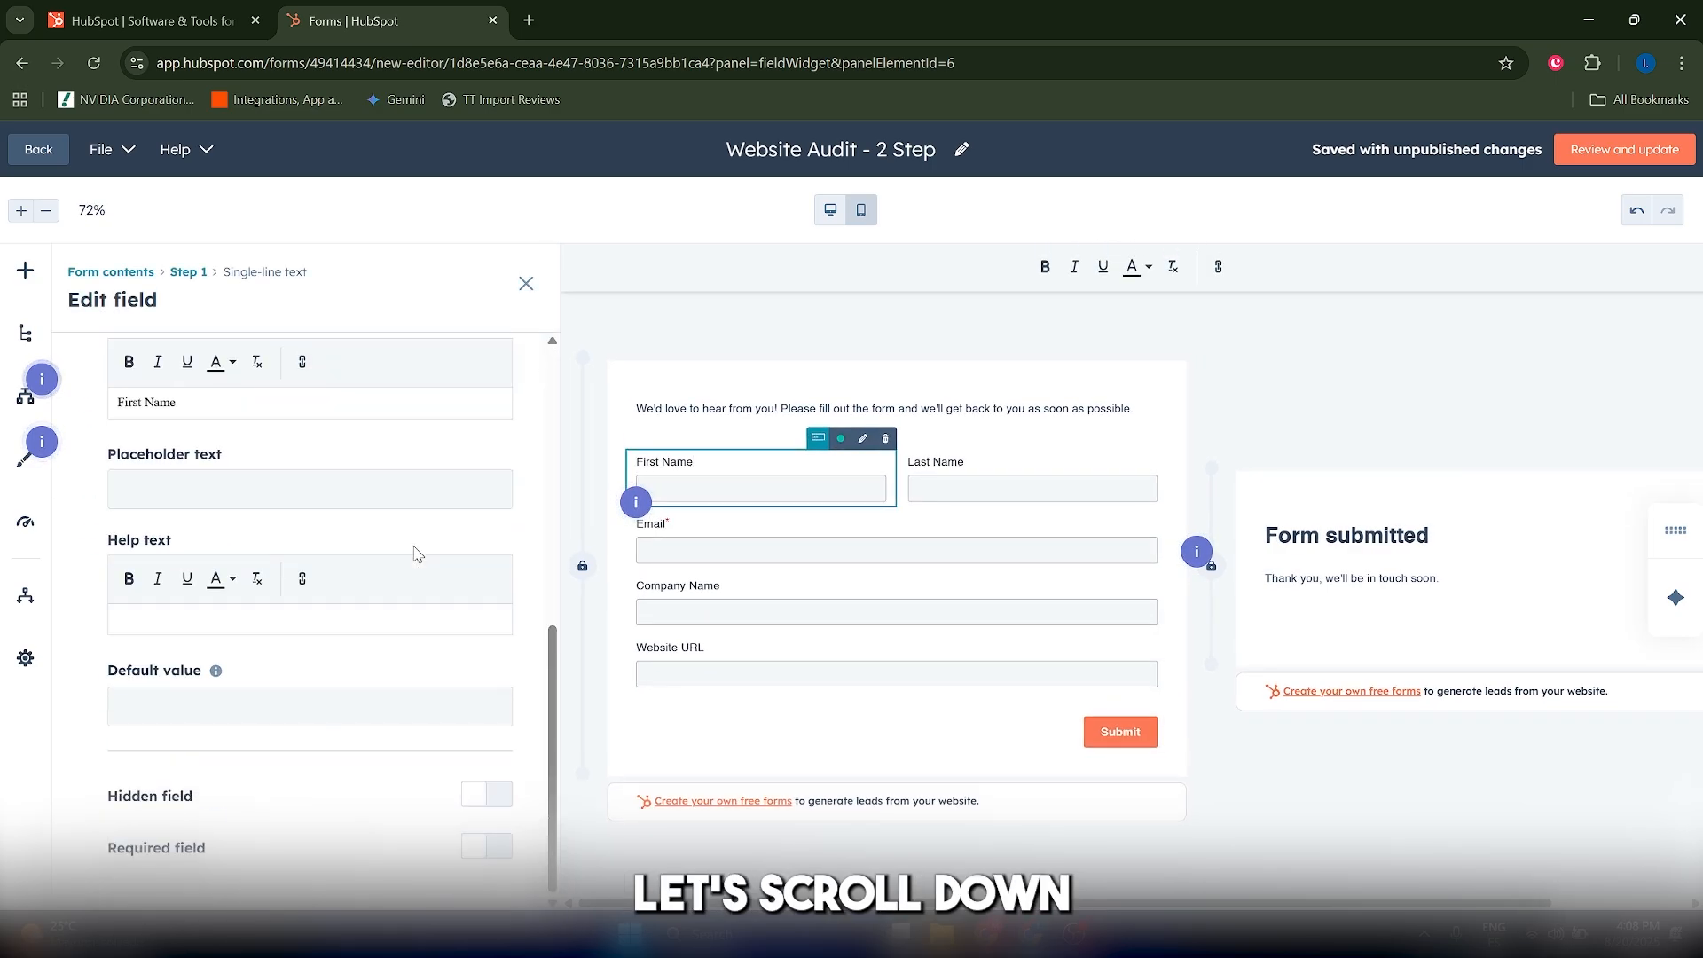
left_click(485, 847)
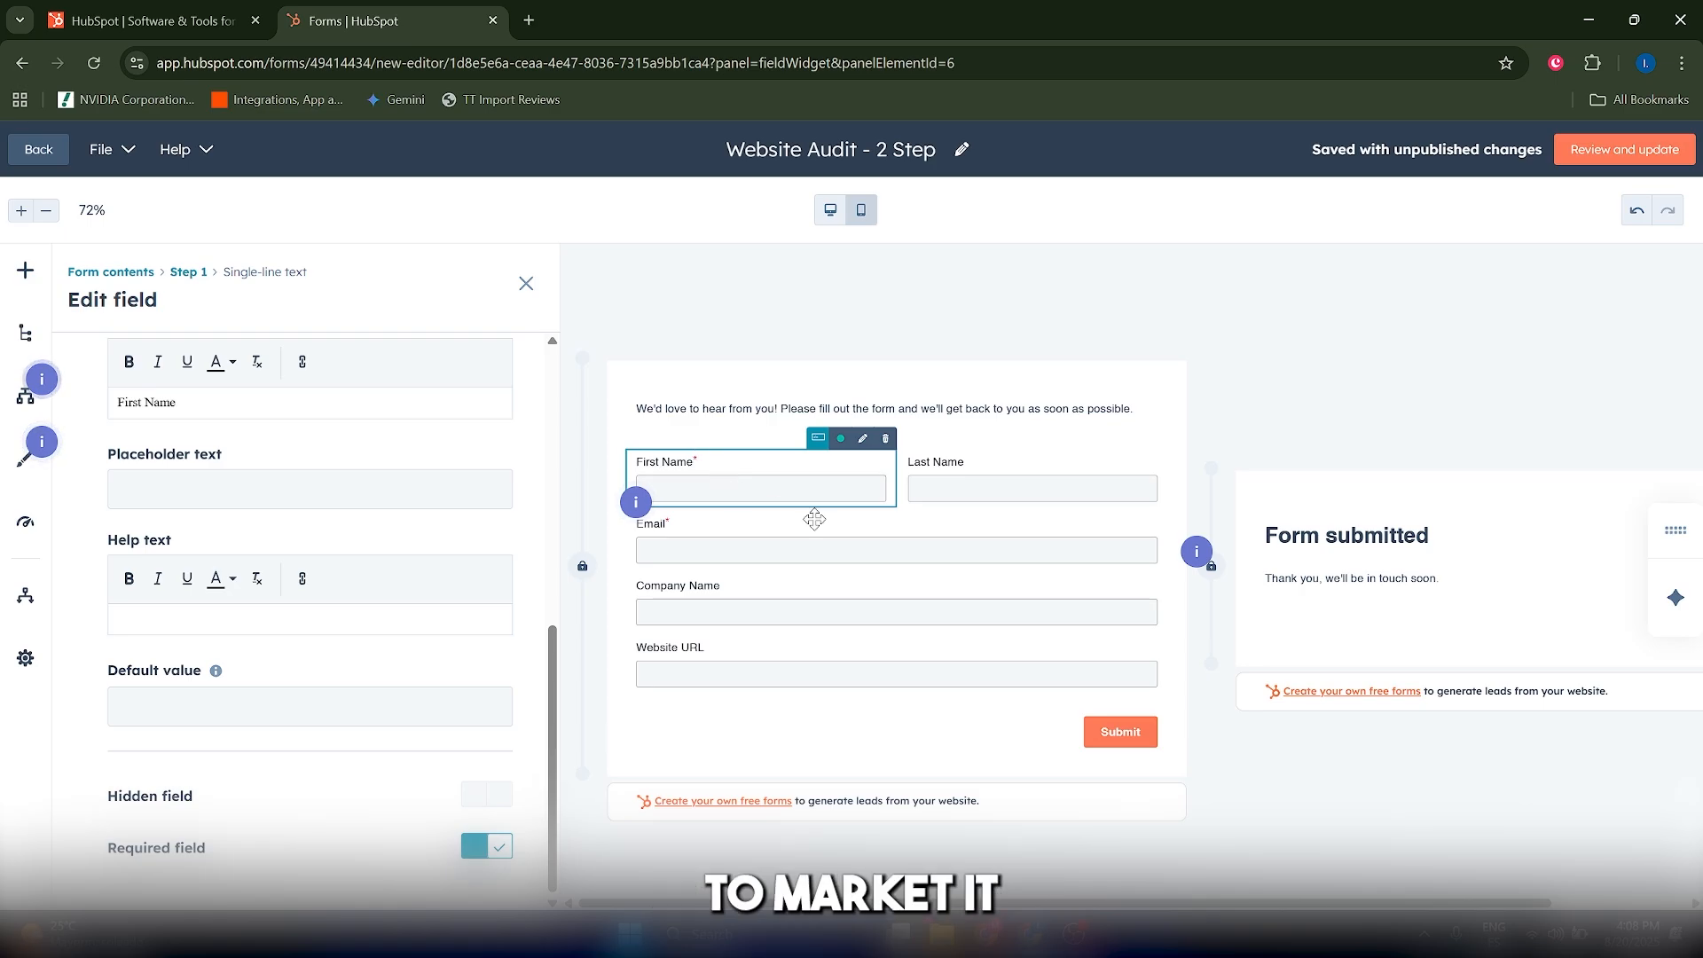
left_click(540, 287)
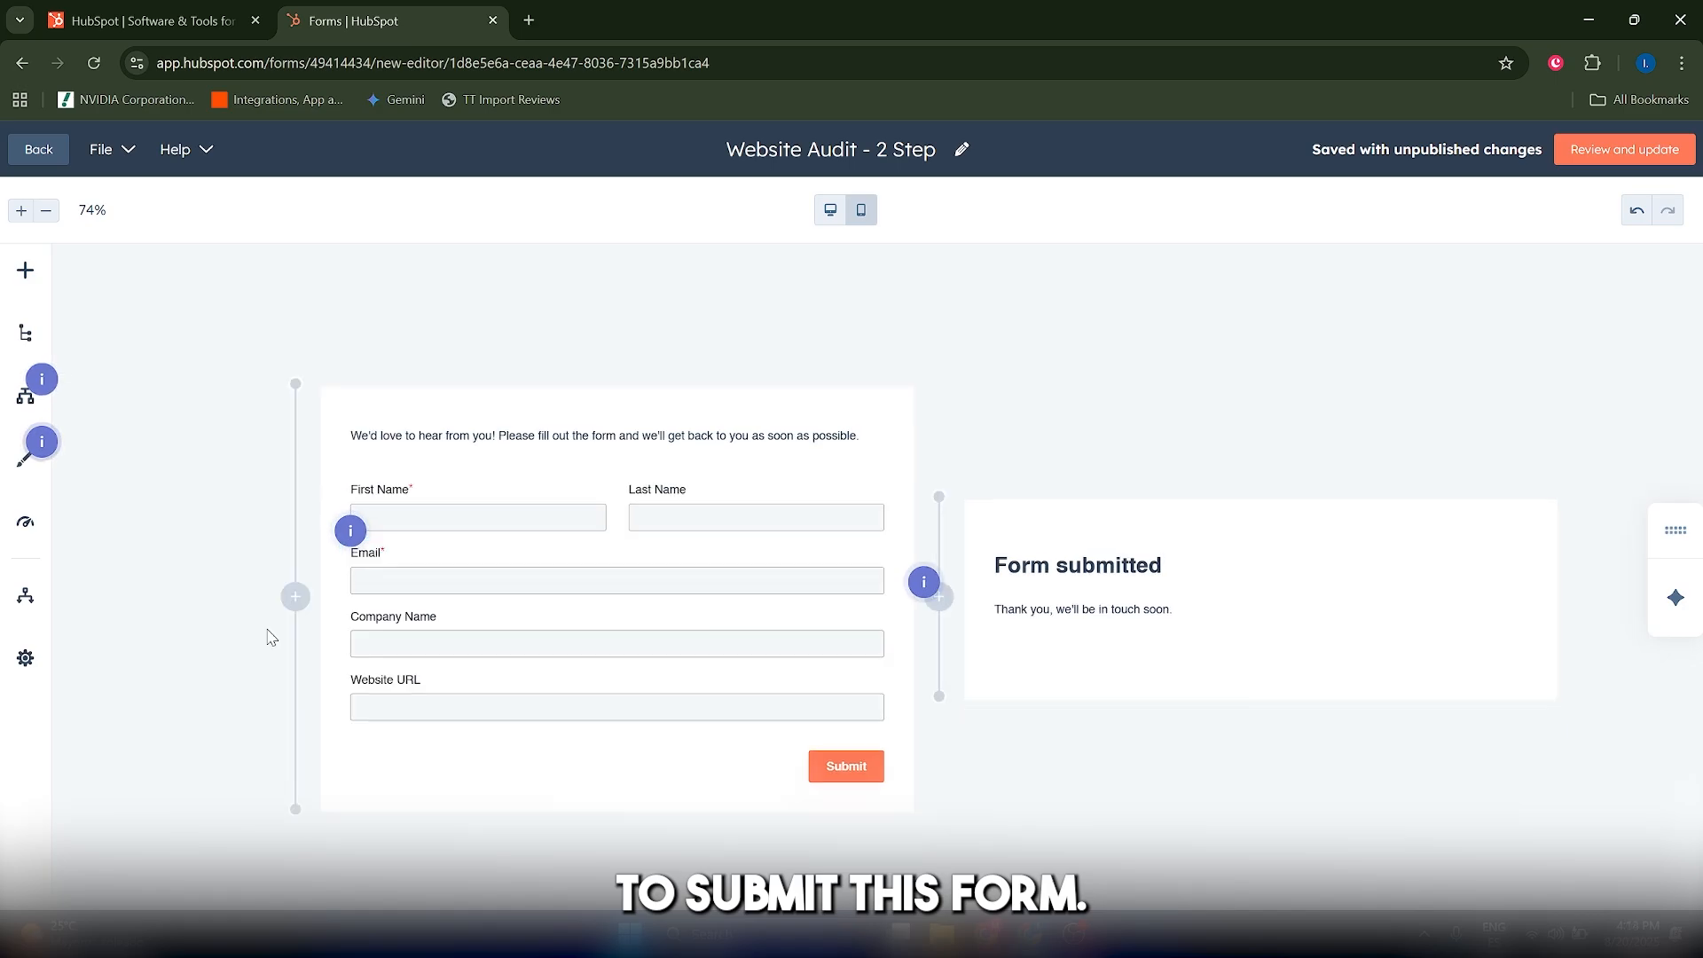
Find the Number of Employees company property and add it to the form between Company Name and Website URL
left_click(23, 270)
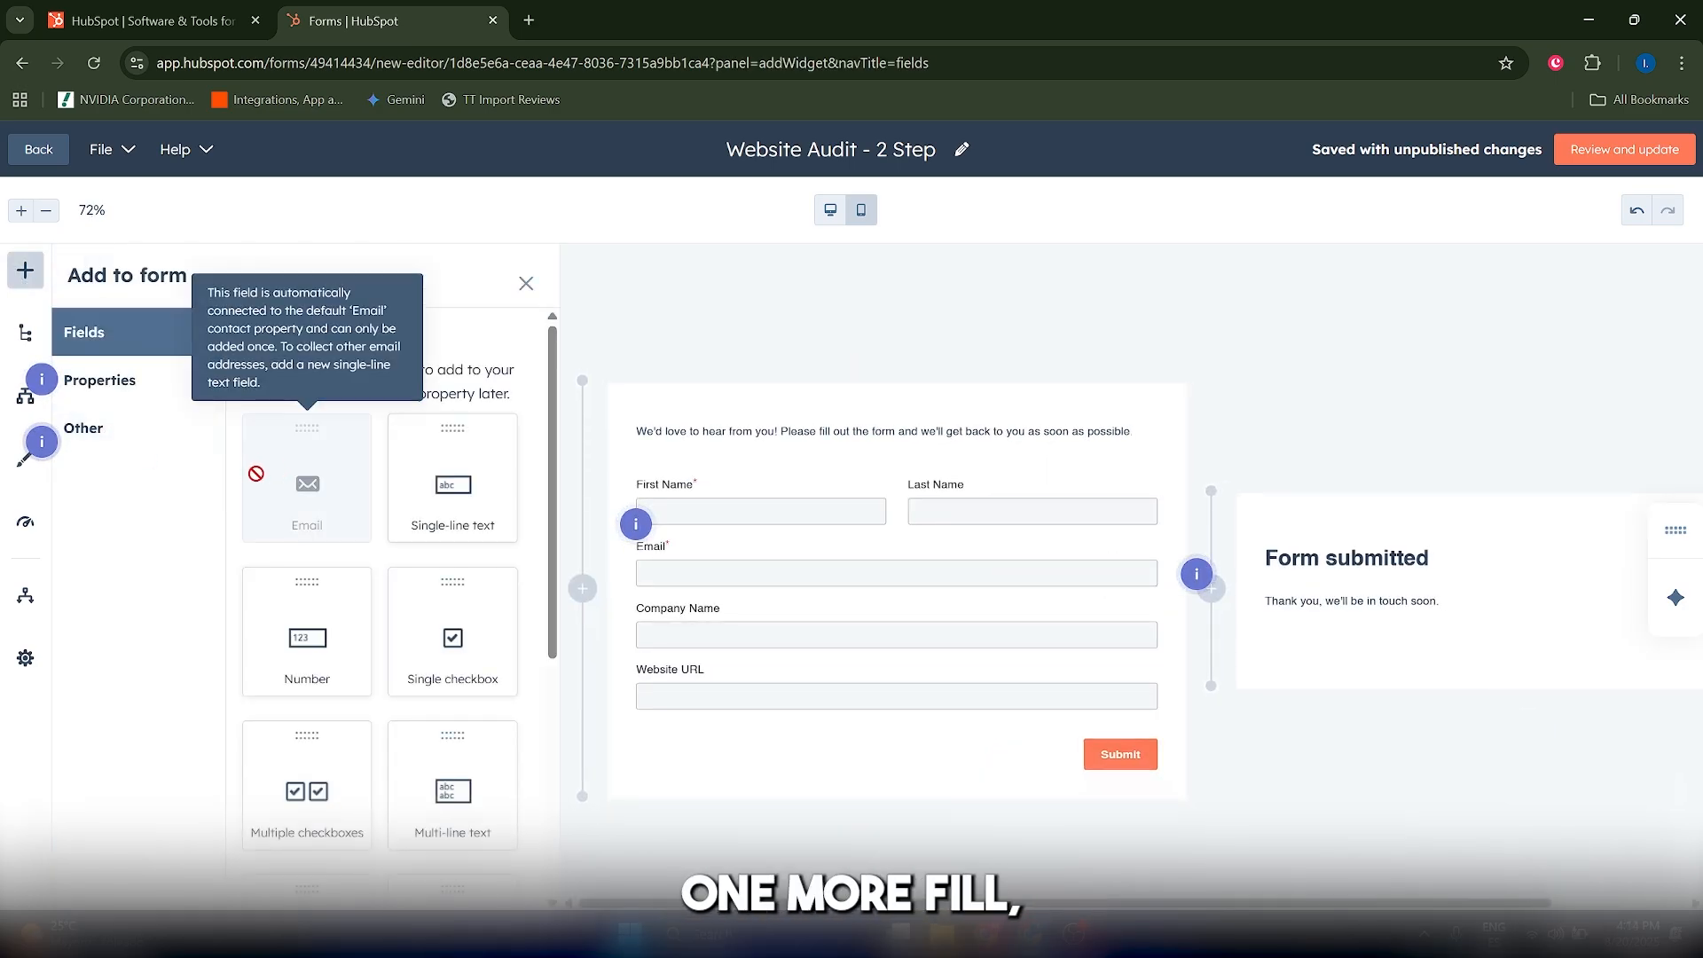
left_click(105, 396)
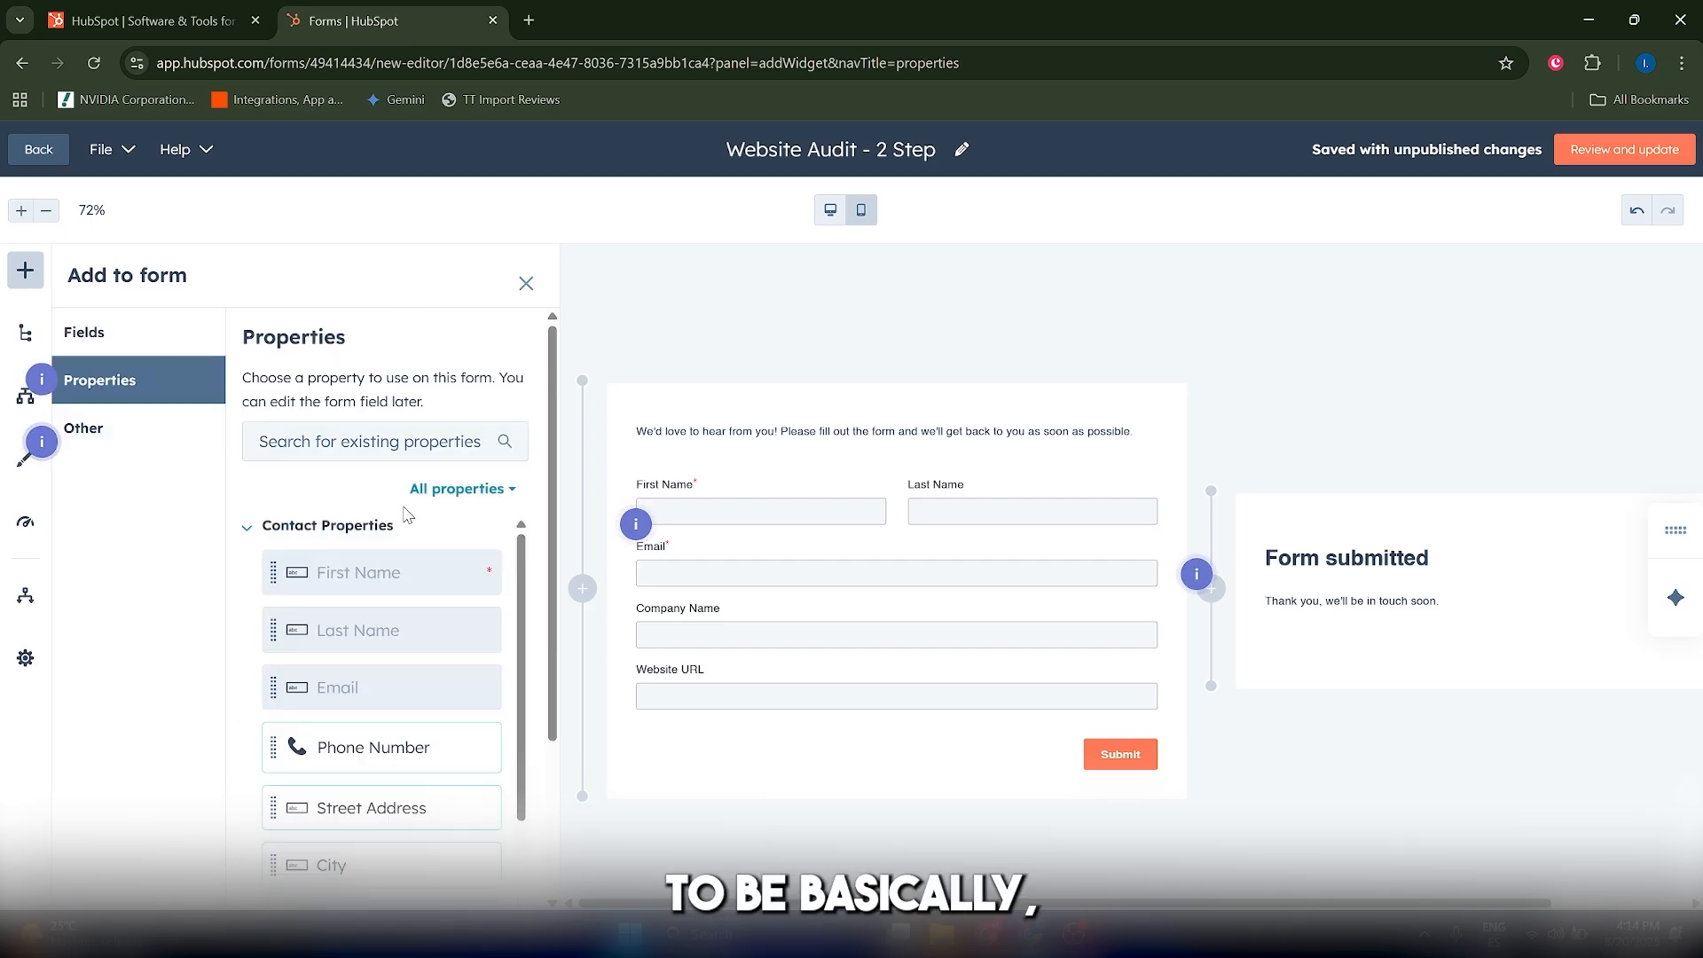
left_click(334, 440)
type("number")
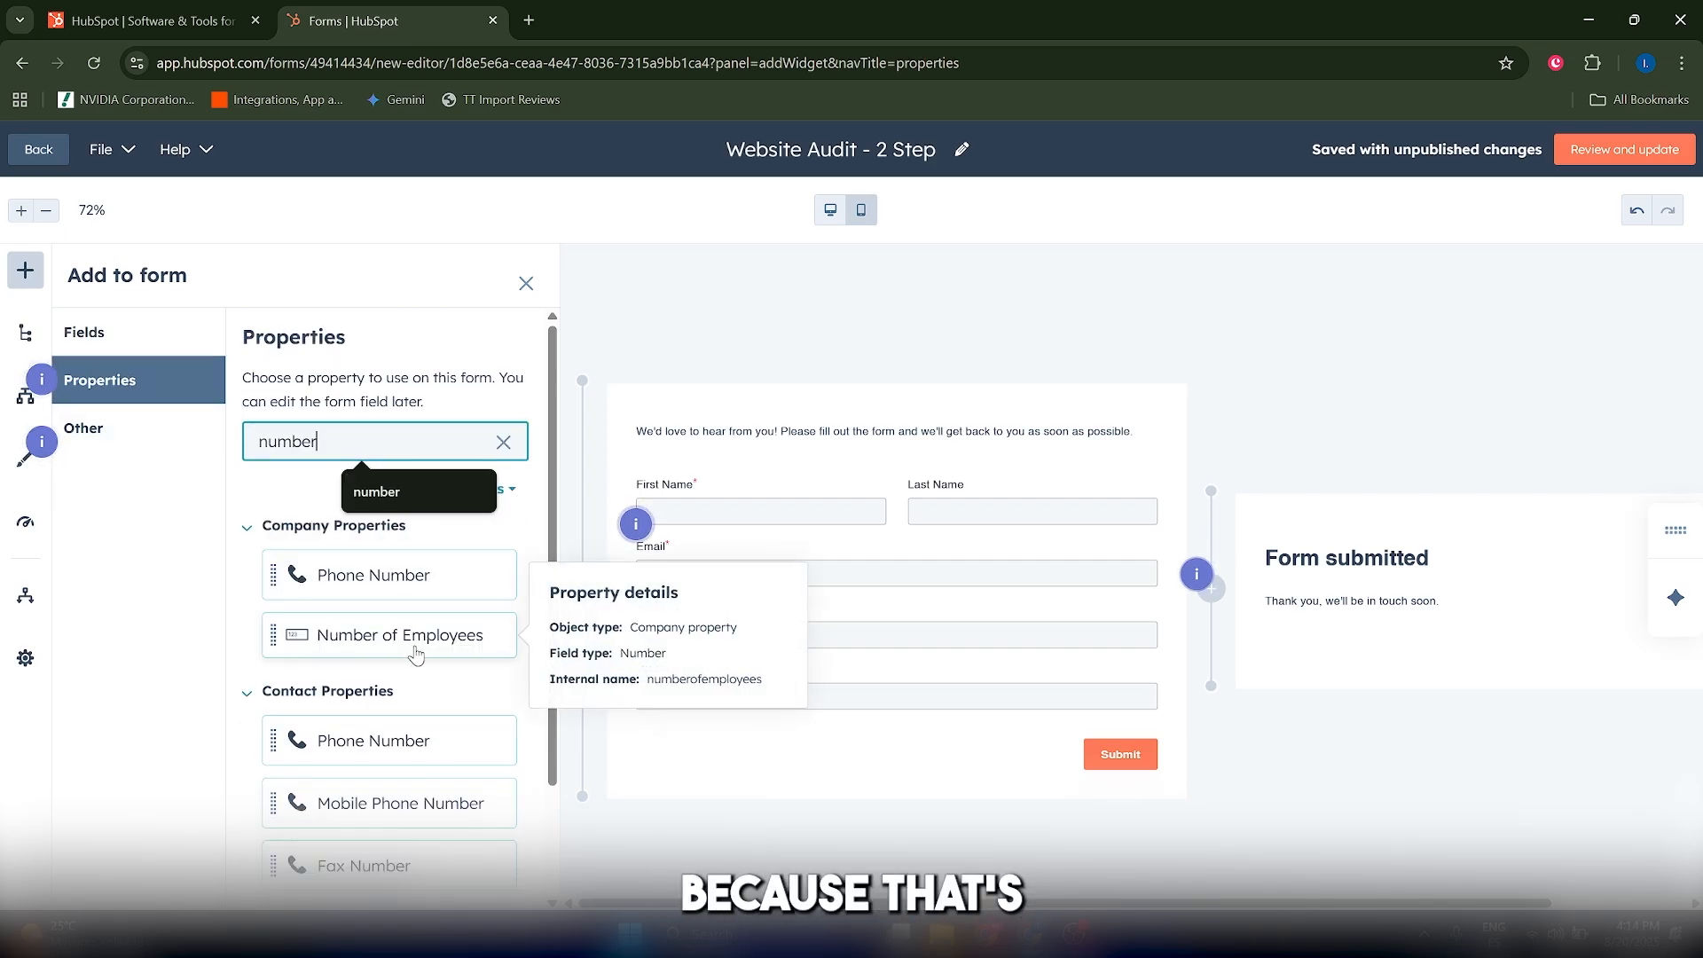
left_click_drag(417, 654, 765, 679)
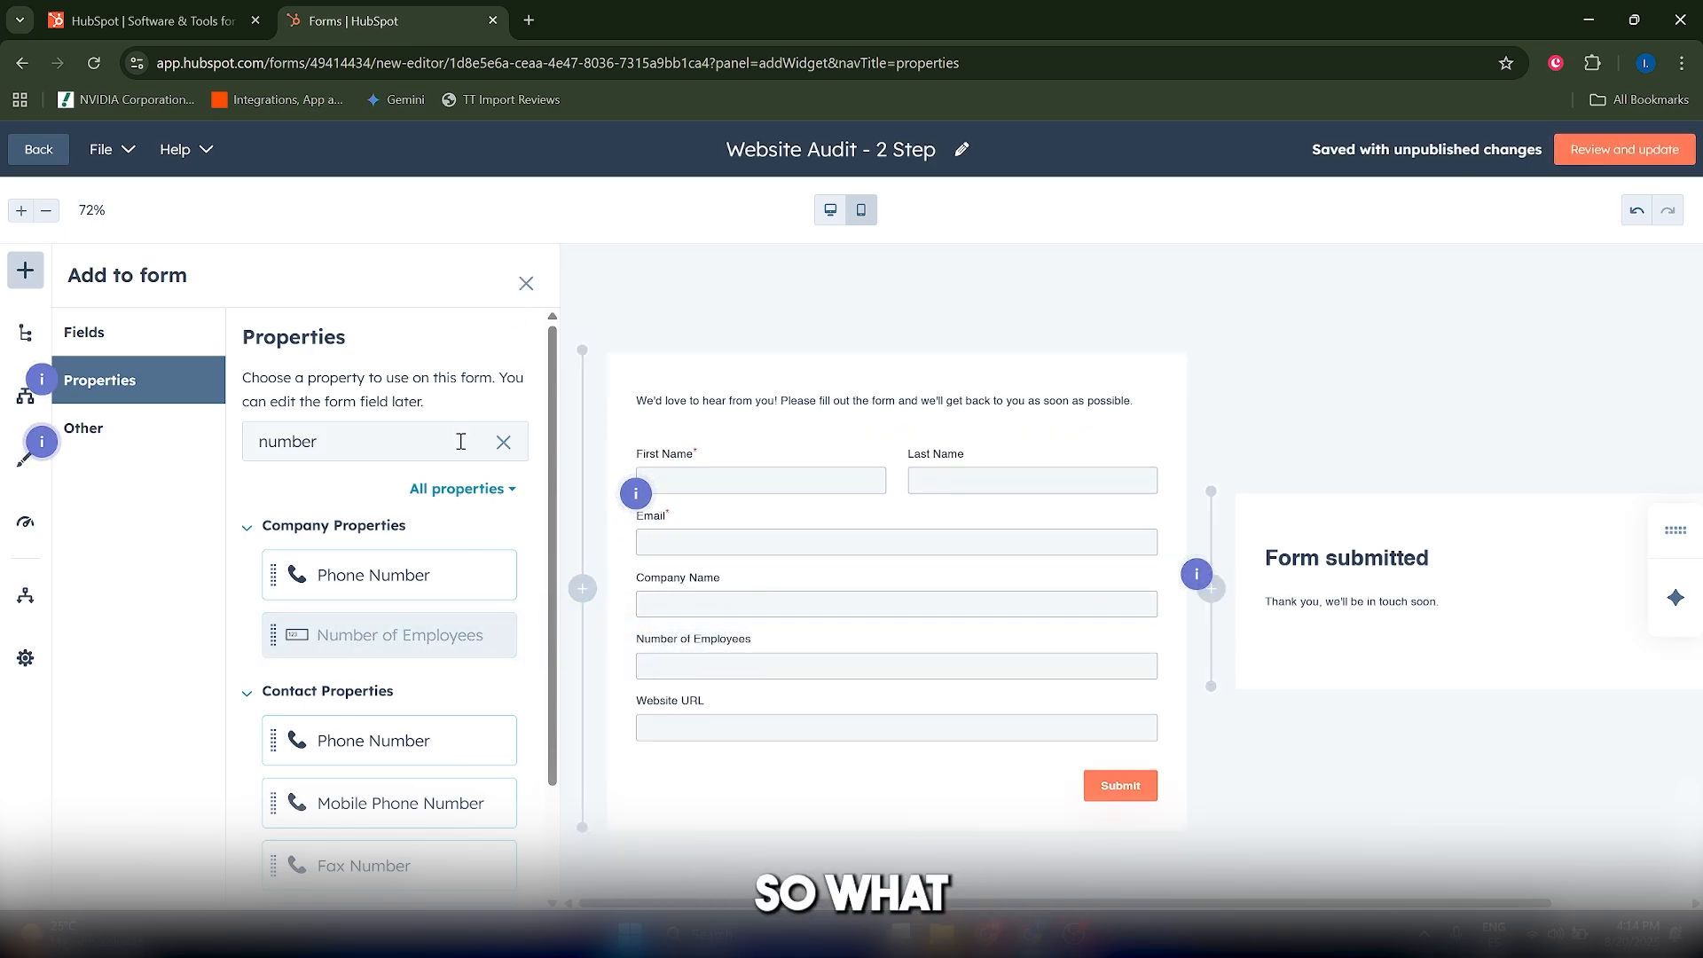
left_click(504, 442)
left_click(526, 283)
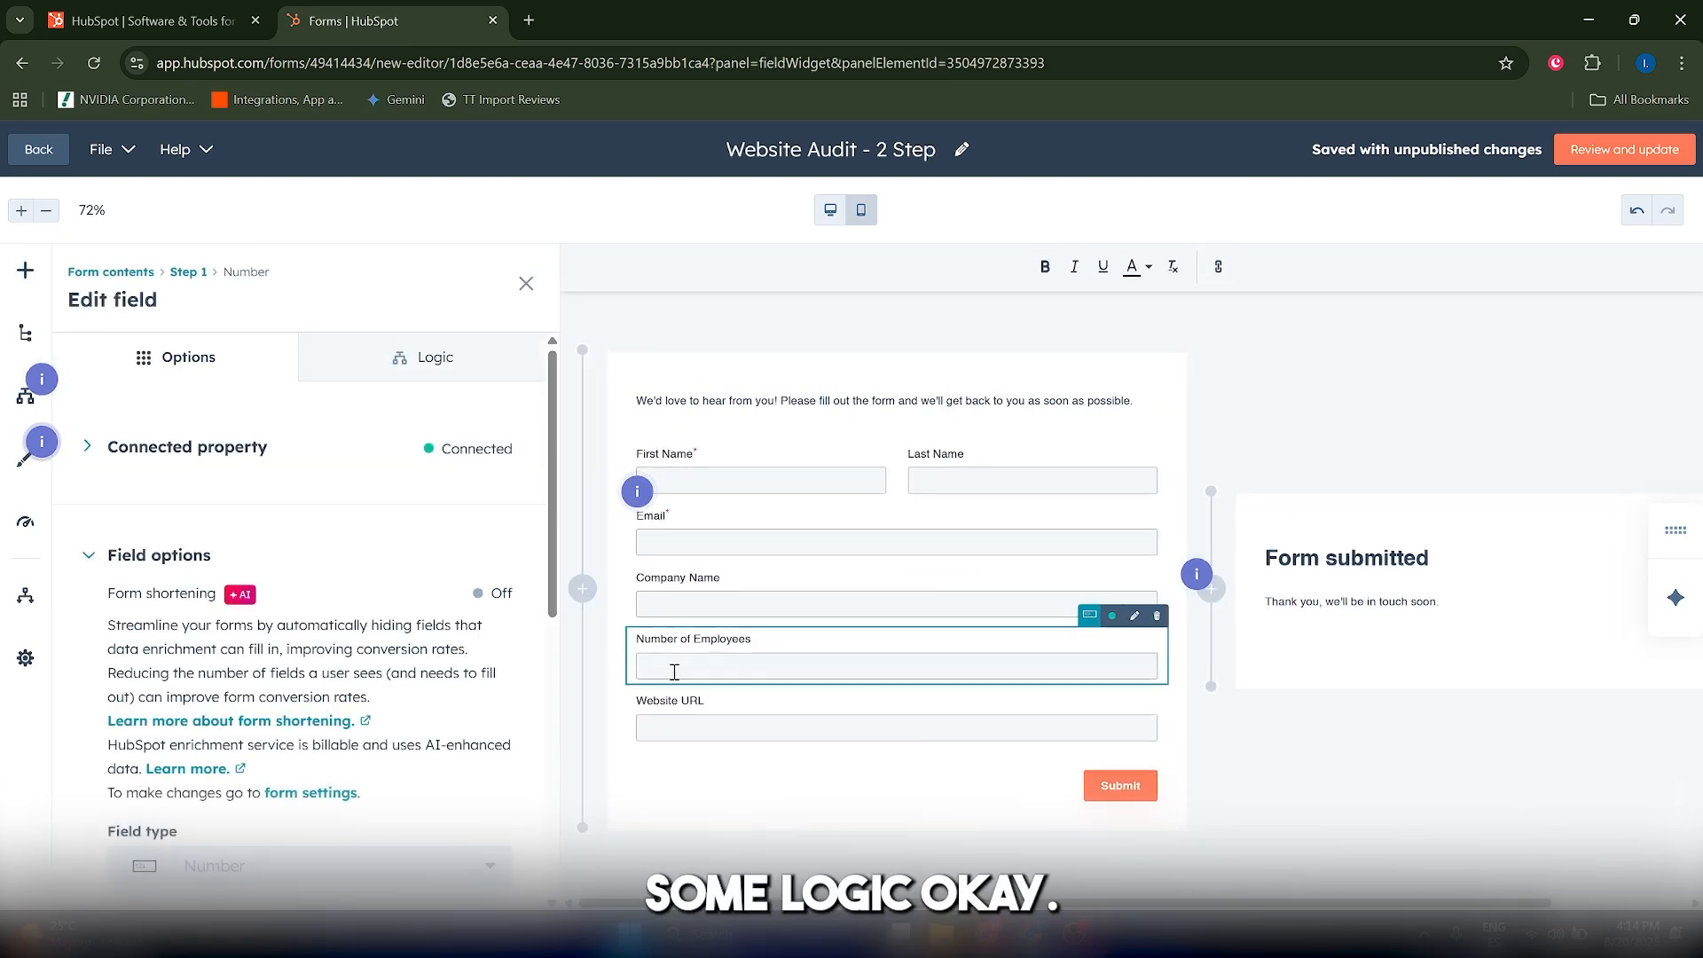
Start a logic rule on the Number of Employees field, using Number of Employees as the condition field
left_click(756, 610)
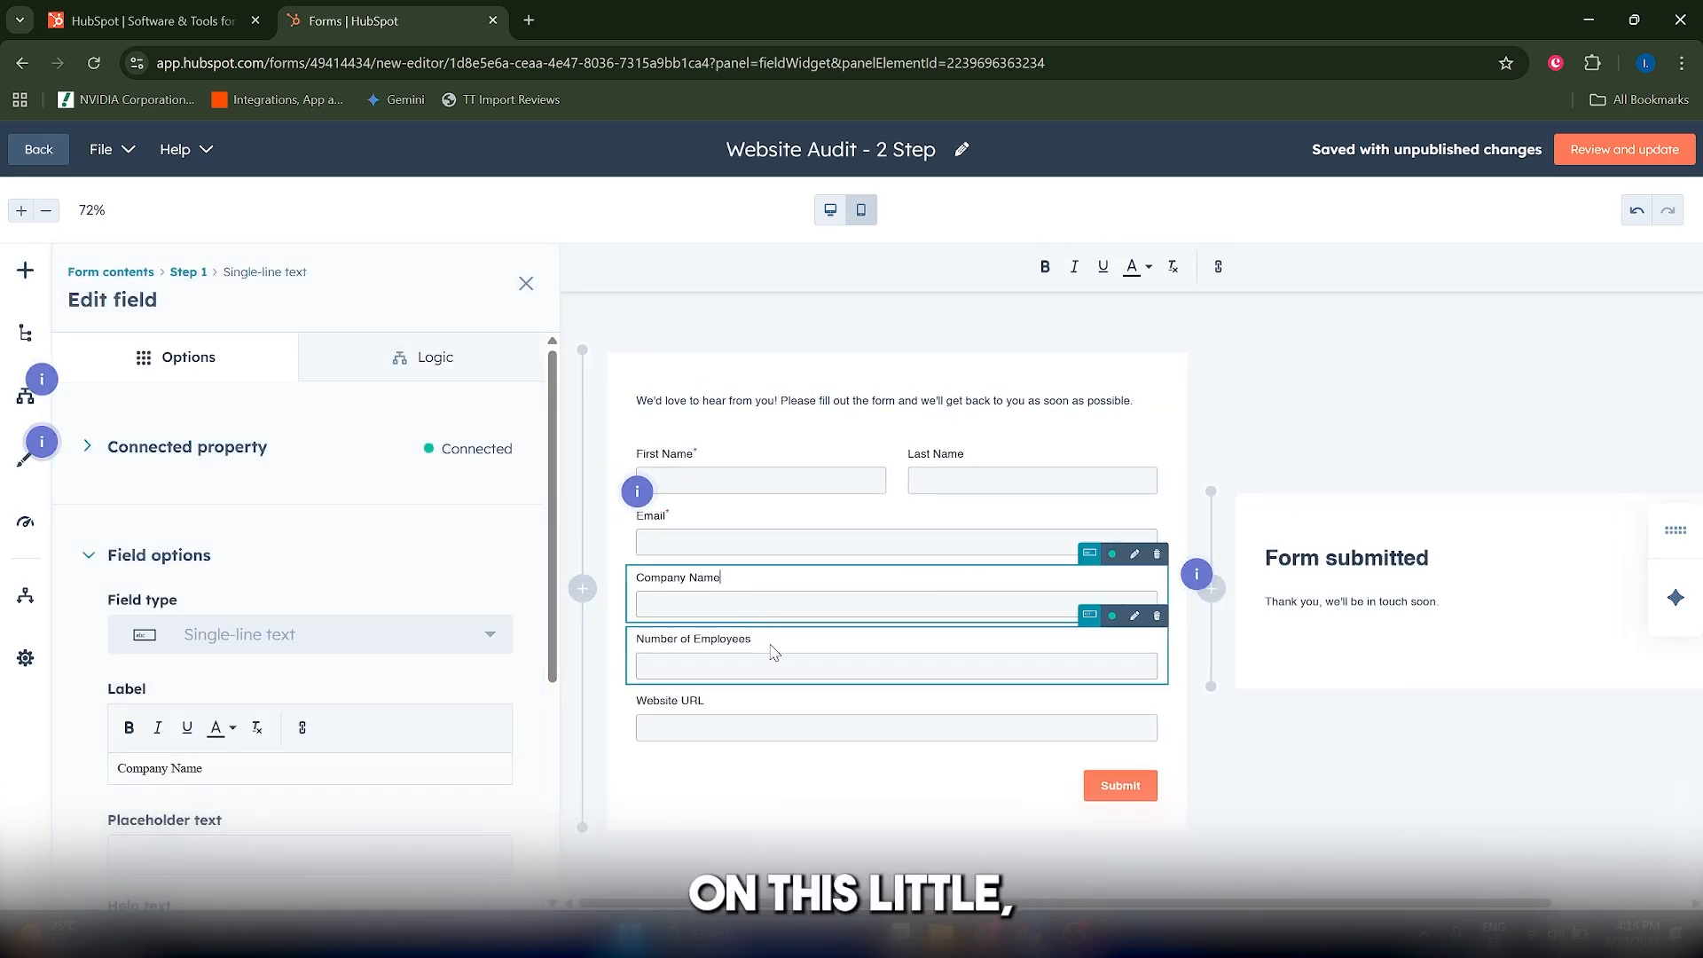
left_click(771, 645)
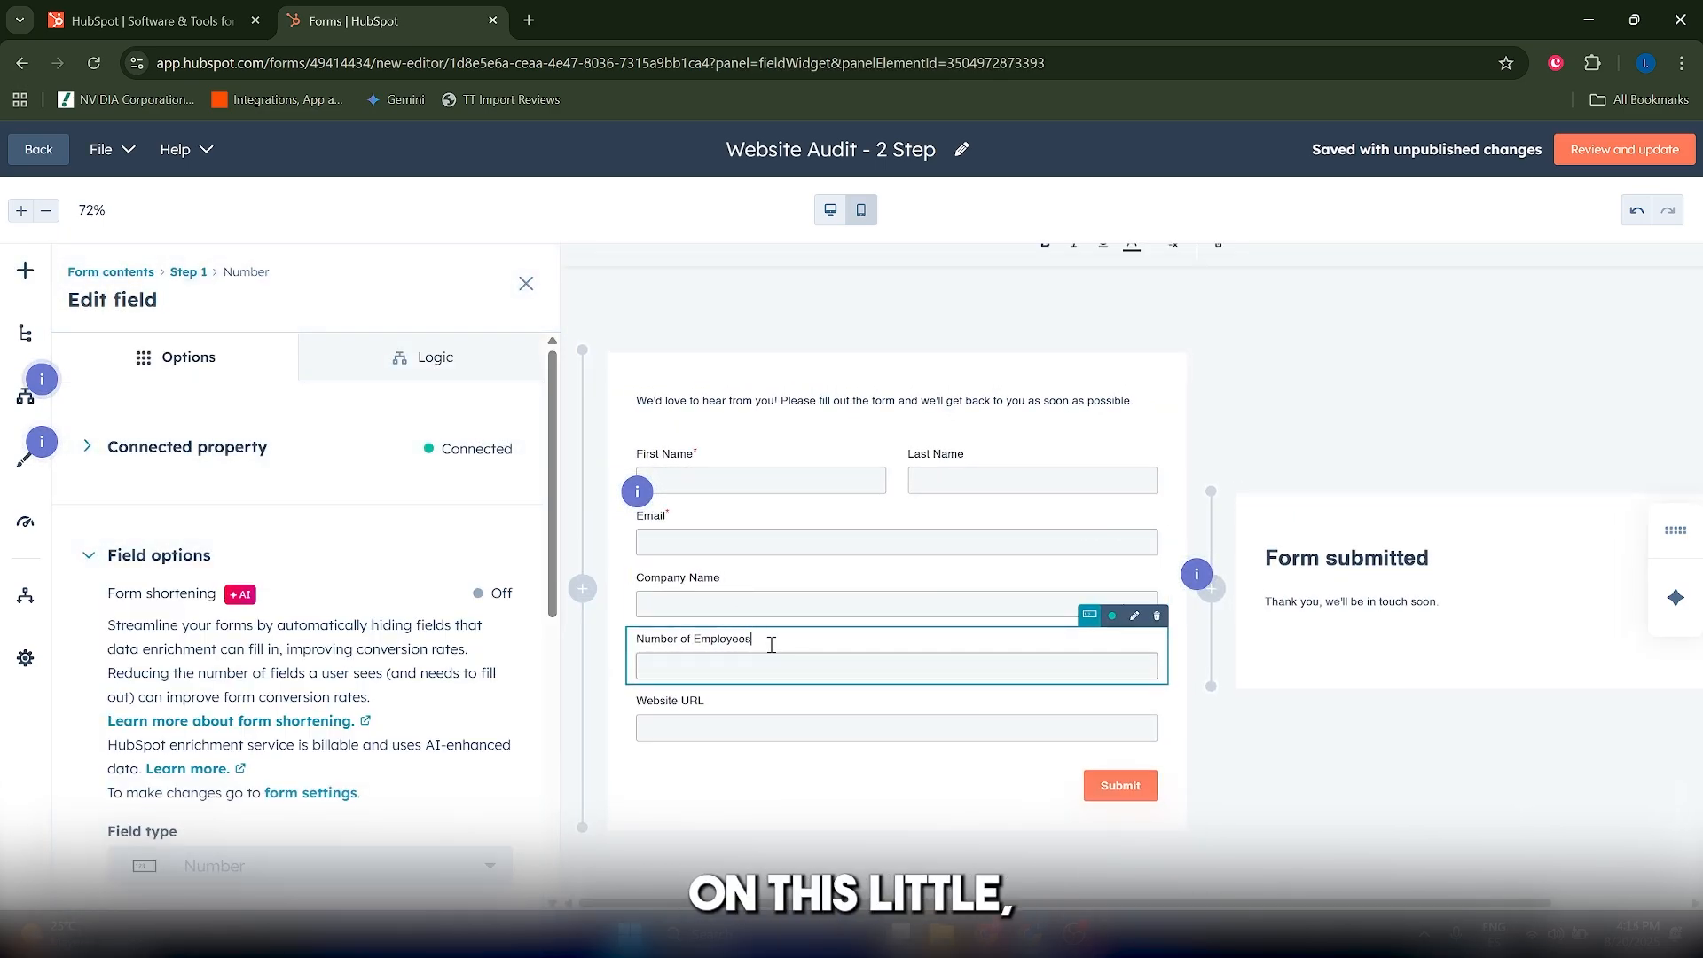
left_click(416, 385)
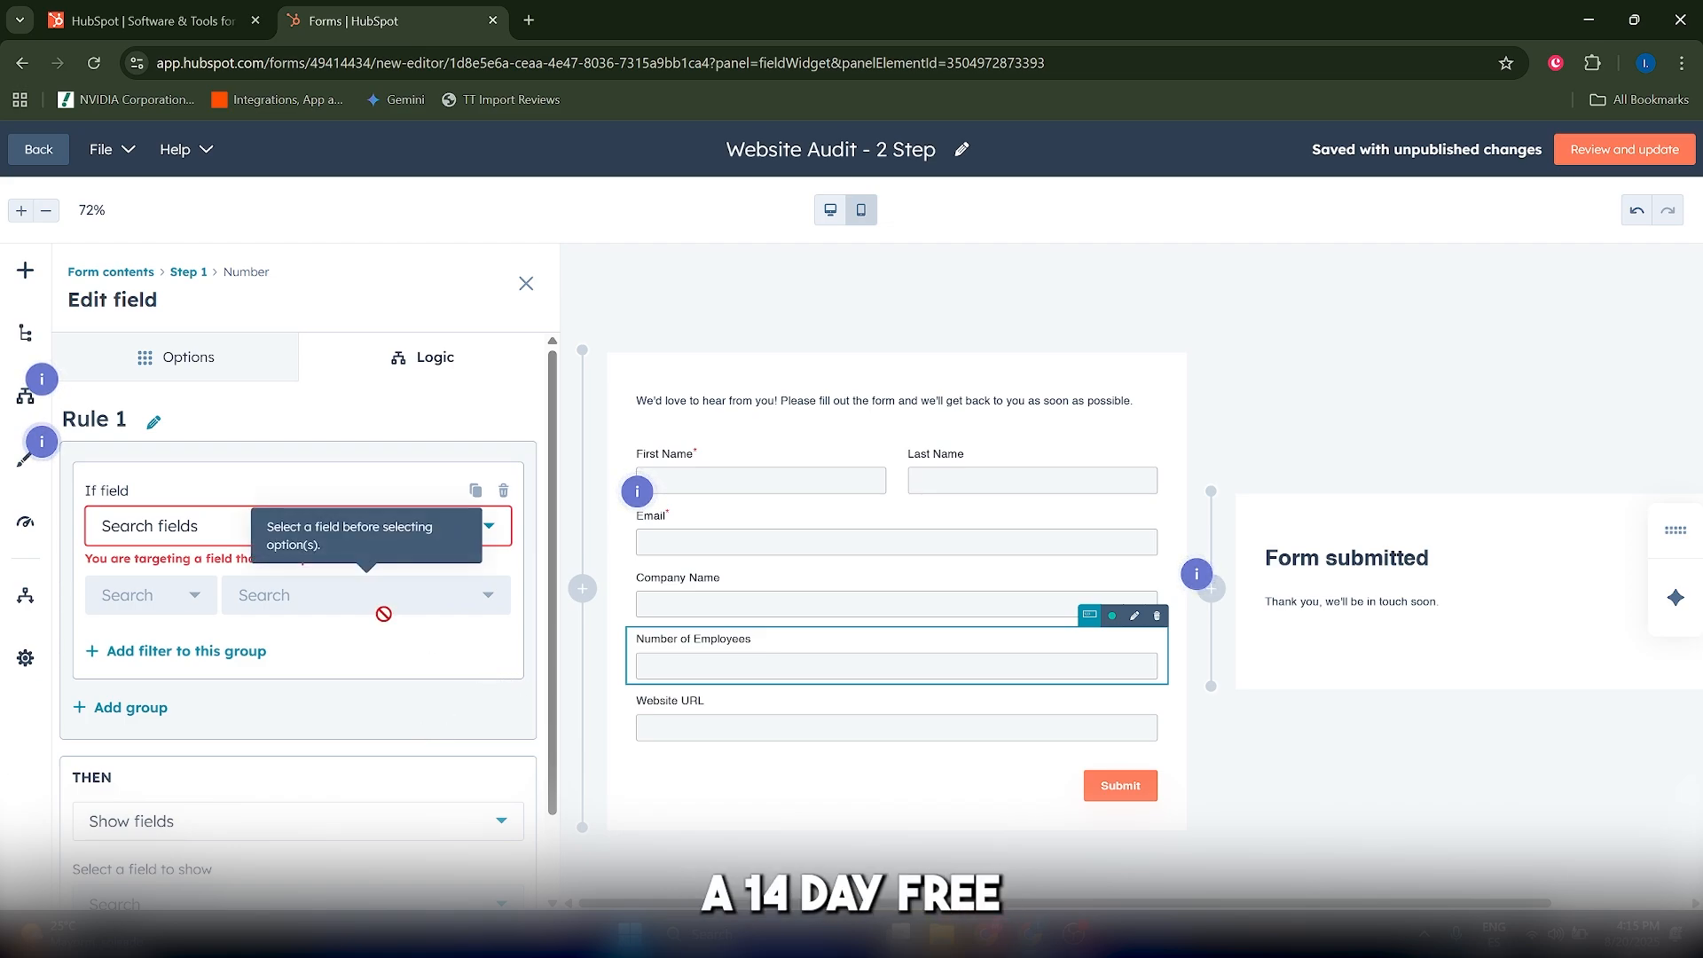
scroll(430, 562, "down", 1)
scroll(419, 701, "up", 1)
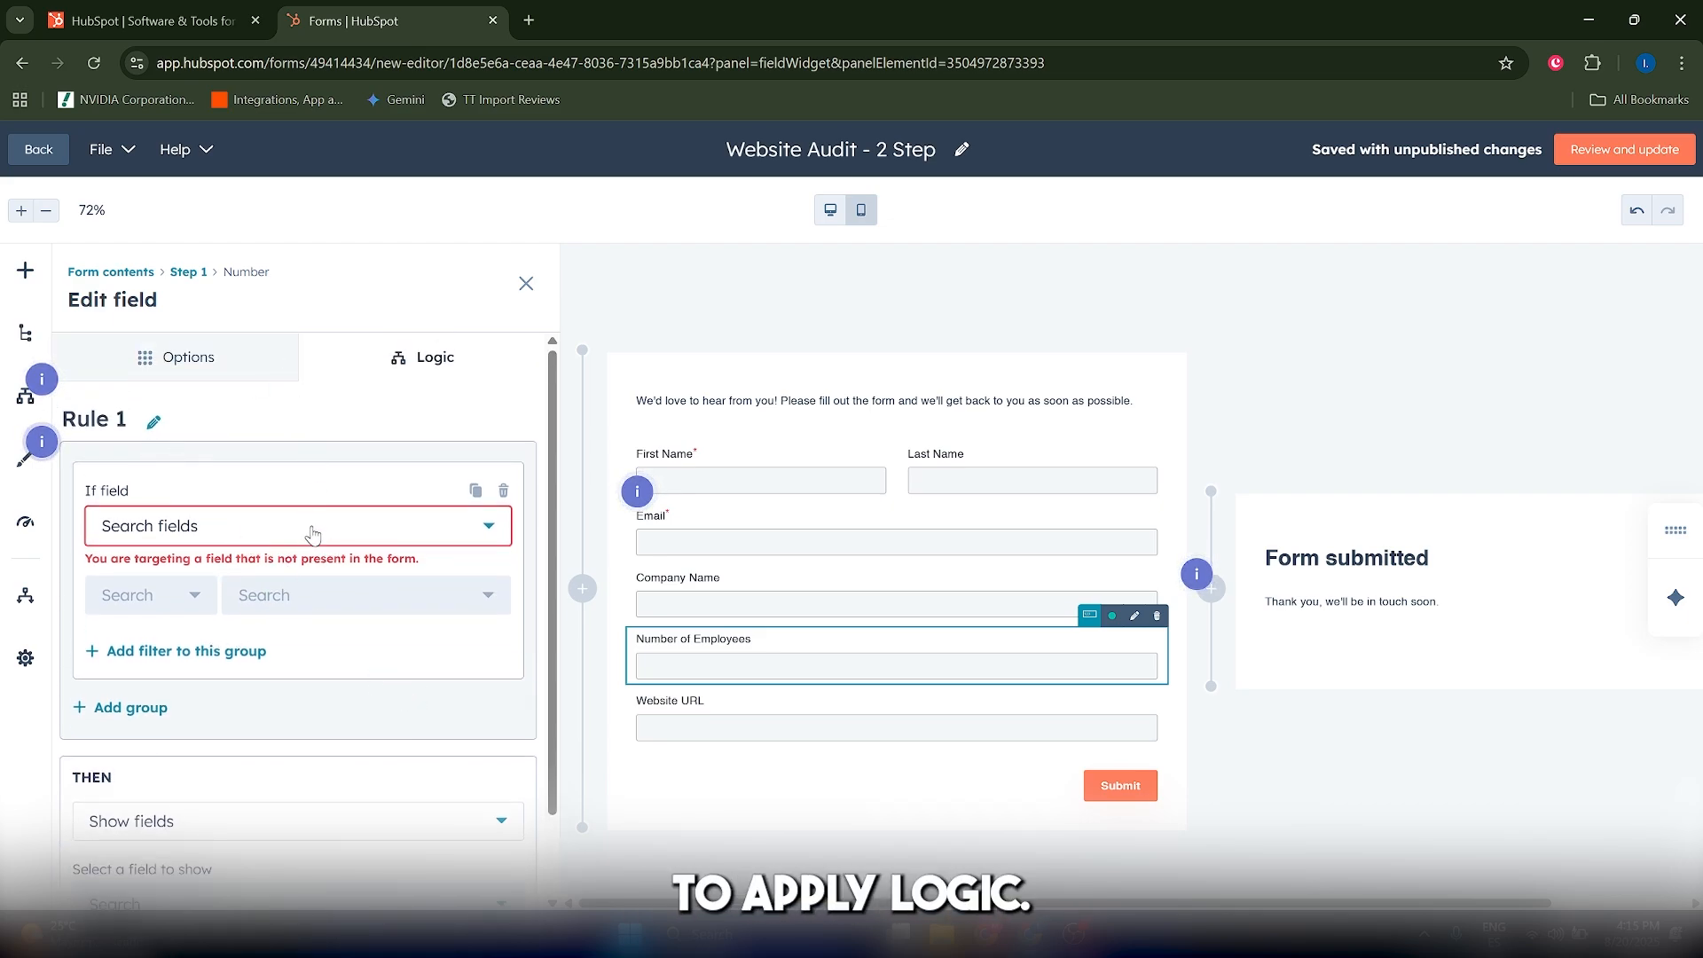
left_click(211, 524)
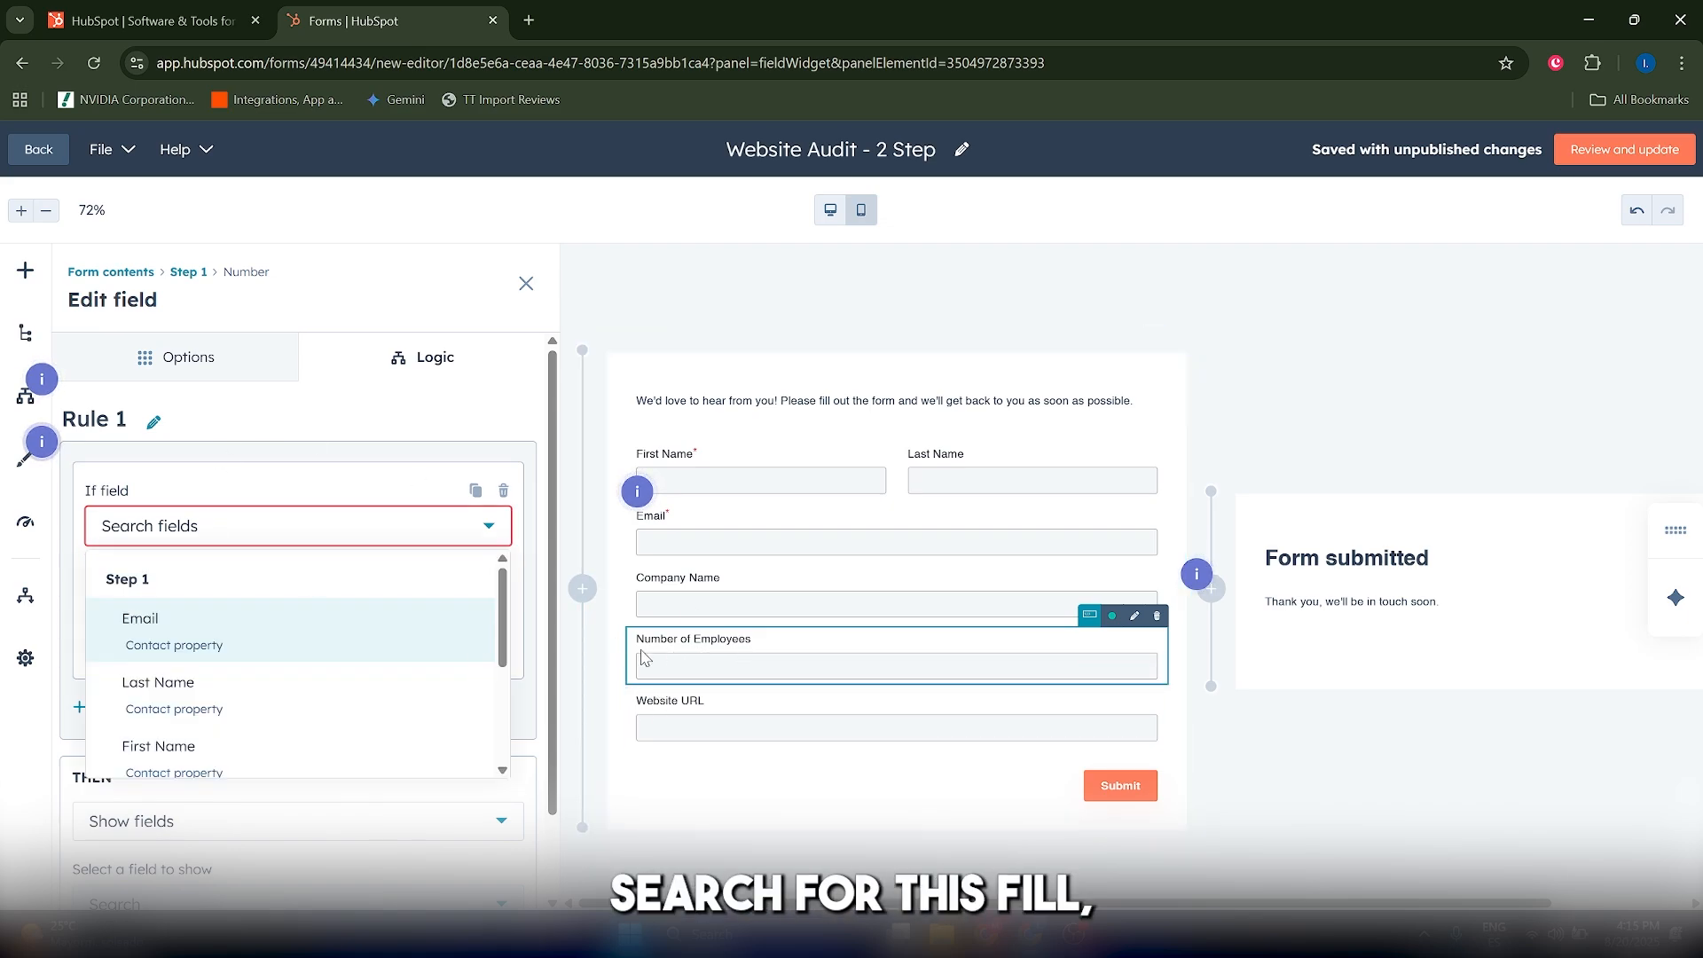
scroll(230, 701, "down", 3)
left_click(195, 687)
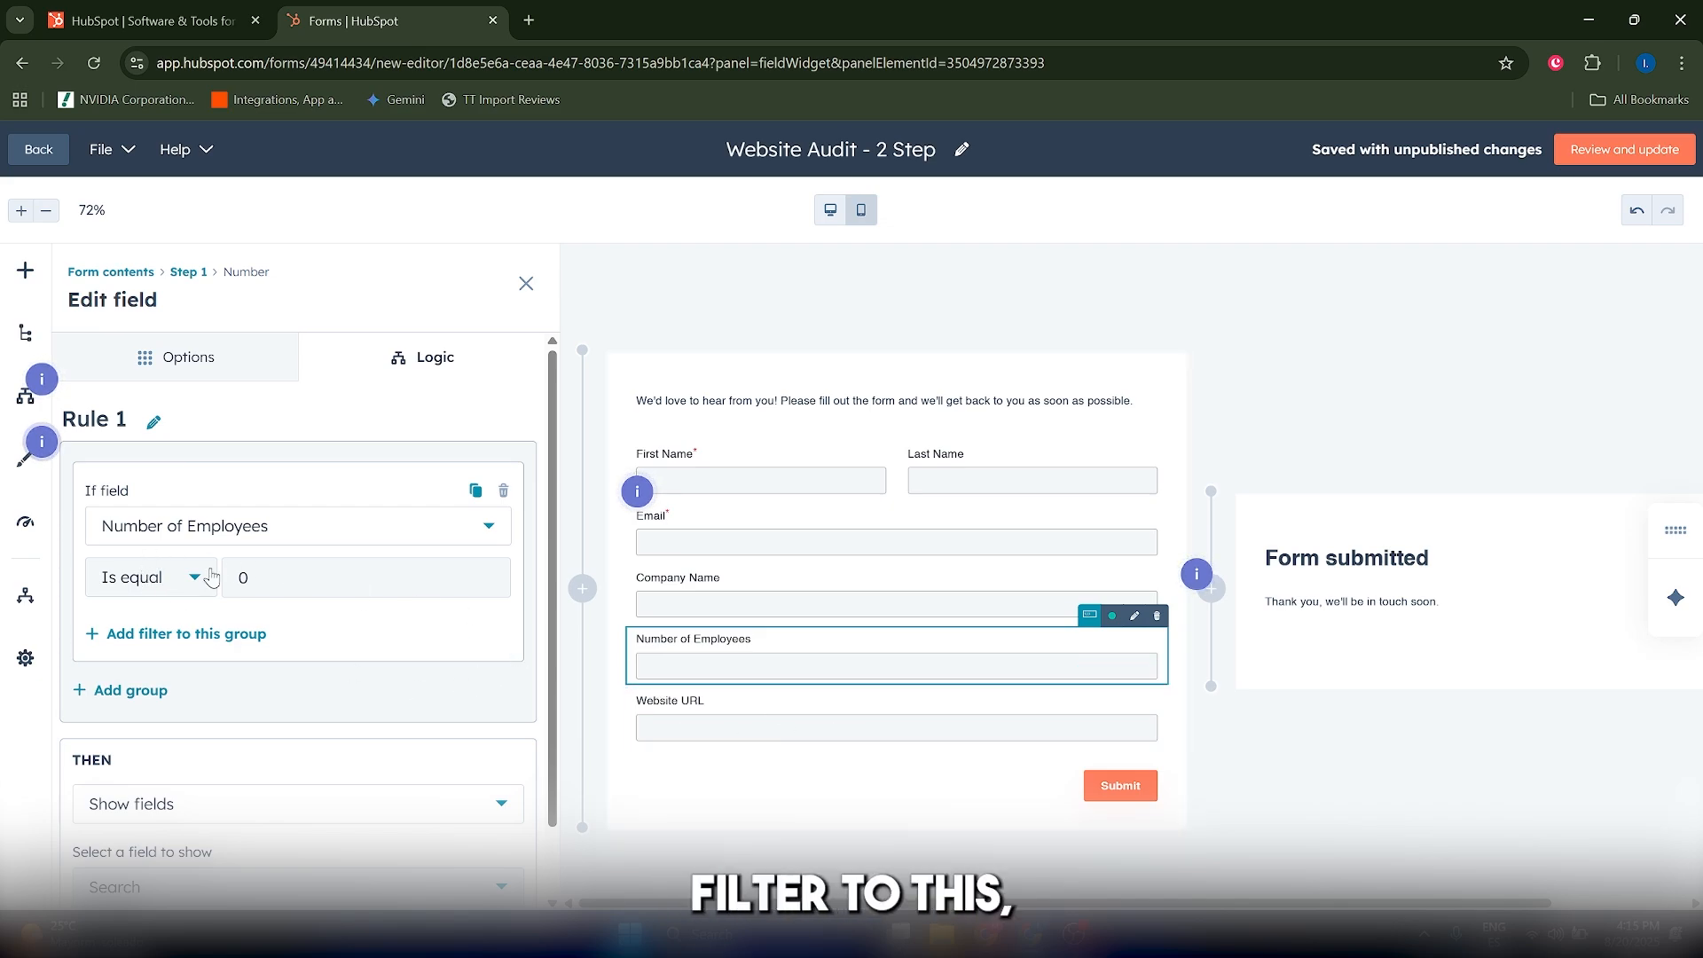
Set the rule's condition to Number of Employees is greater than 50
left_click(142, 588)
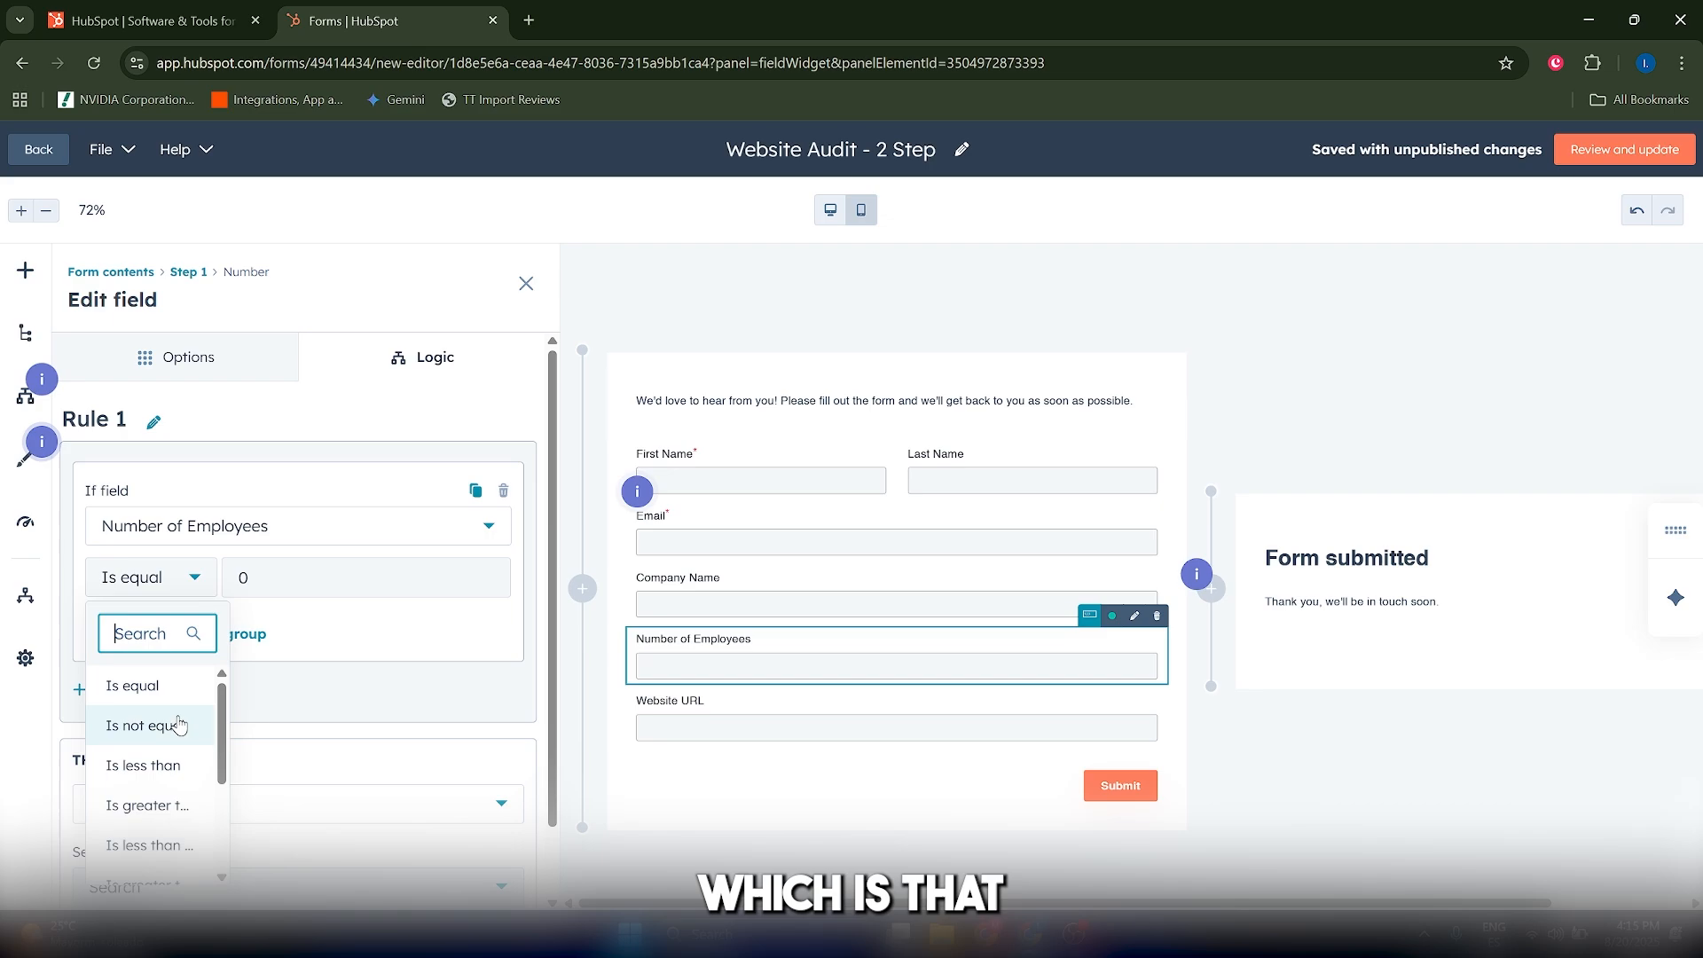
scroll(188, 761, "down", 2)
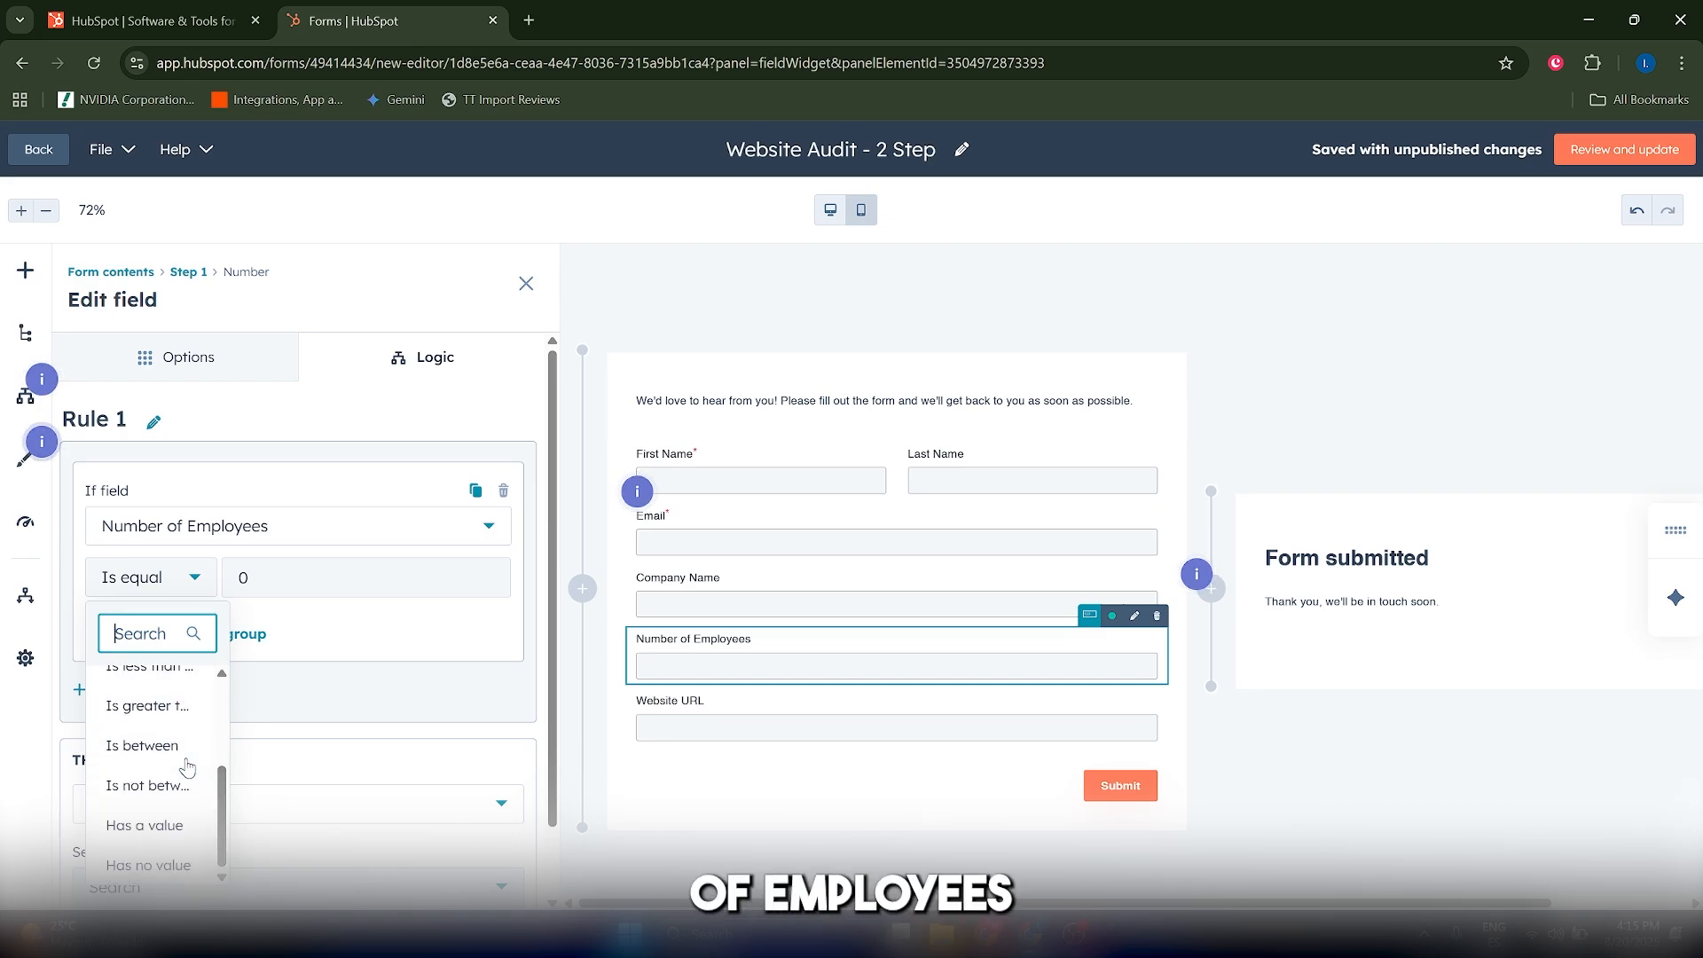
scroll(151, 762, "up", 1)
left_click(146, 722)
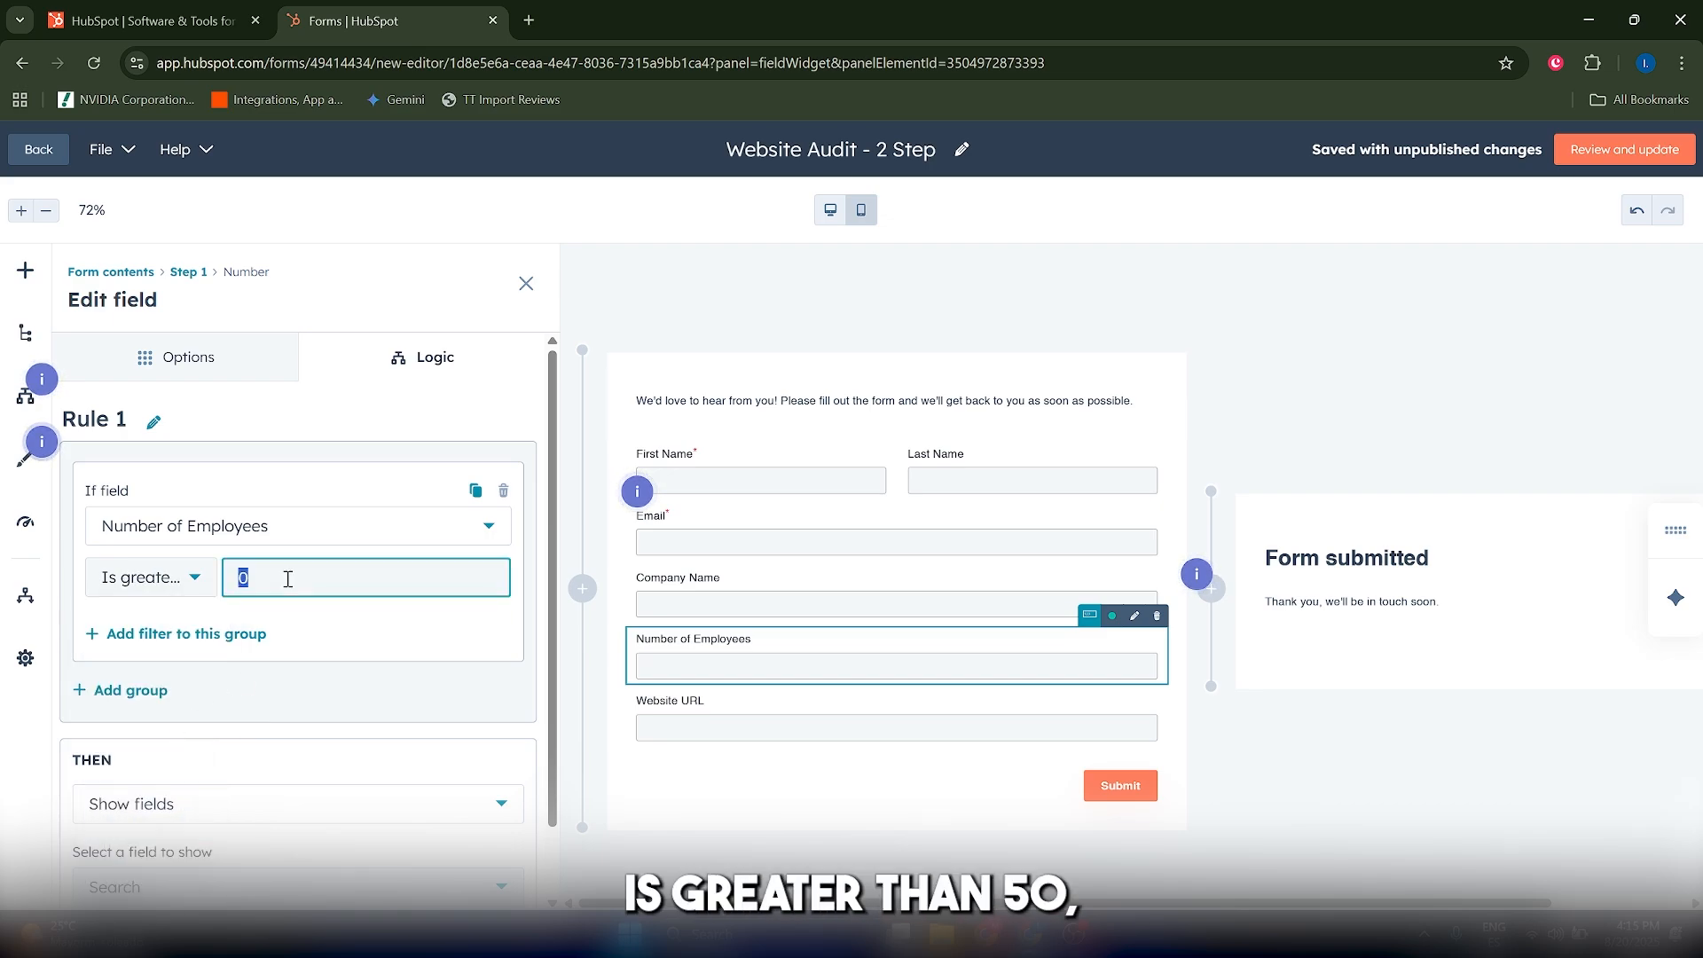
type("50")
left_click(331, 653)
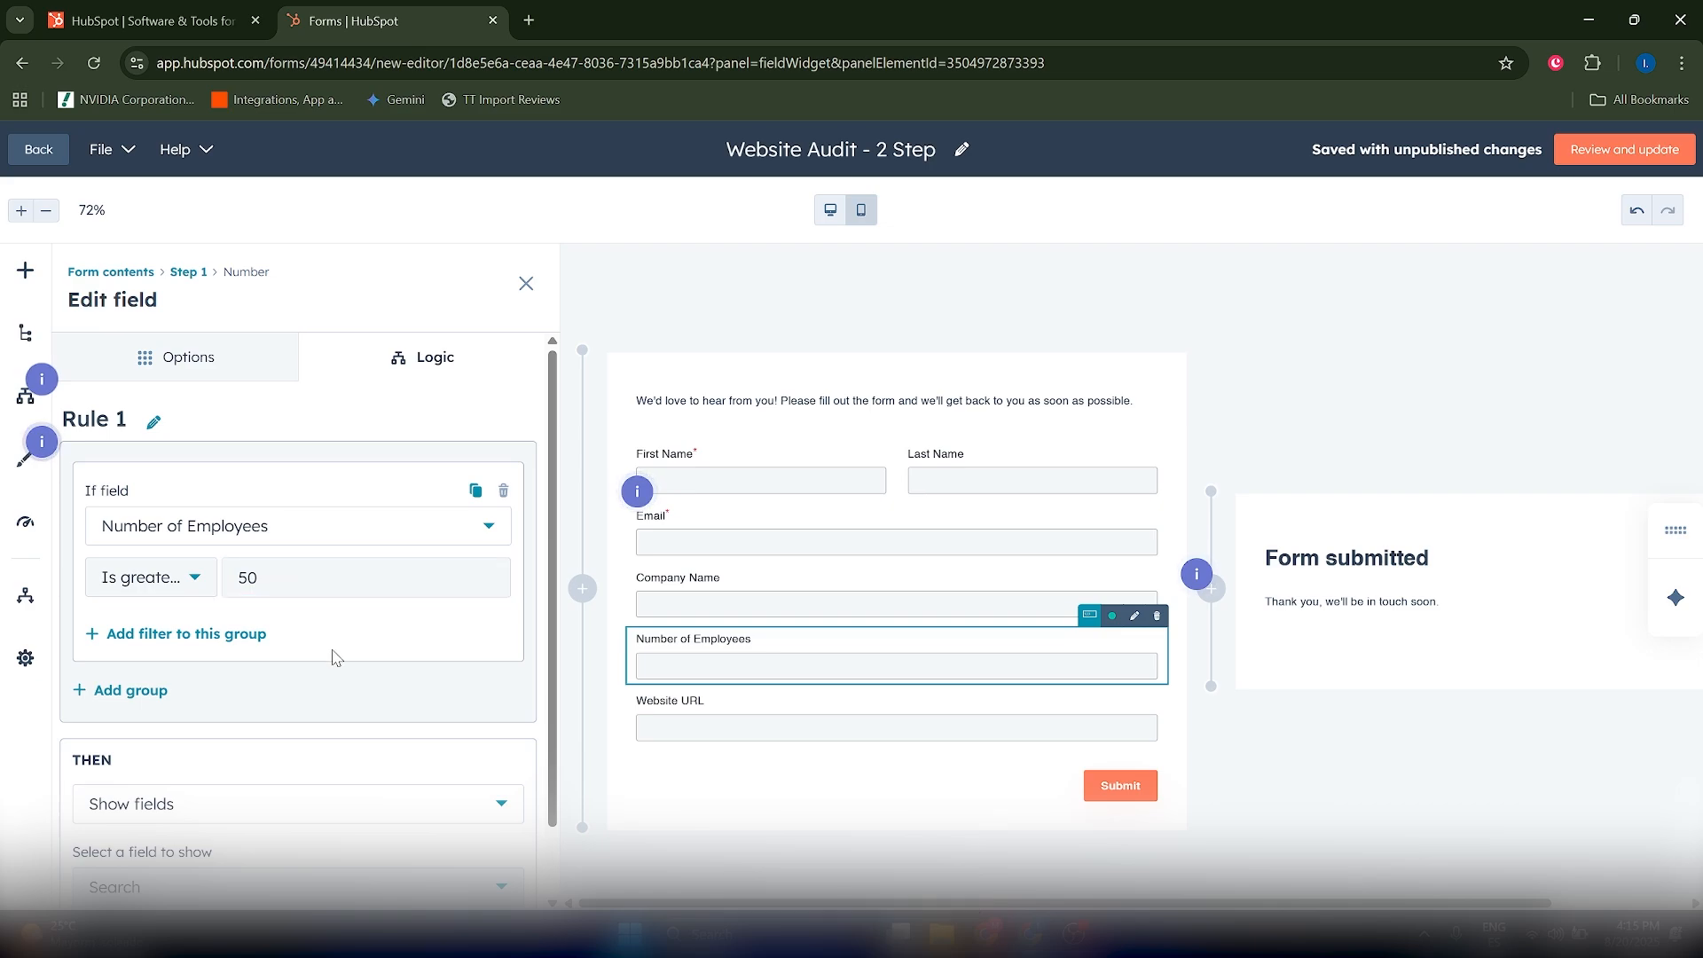
Set the rule's action to redirect visitors to a HubSpot page on form submit
scroll(334, 654, "down", 1)
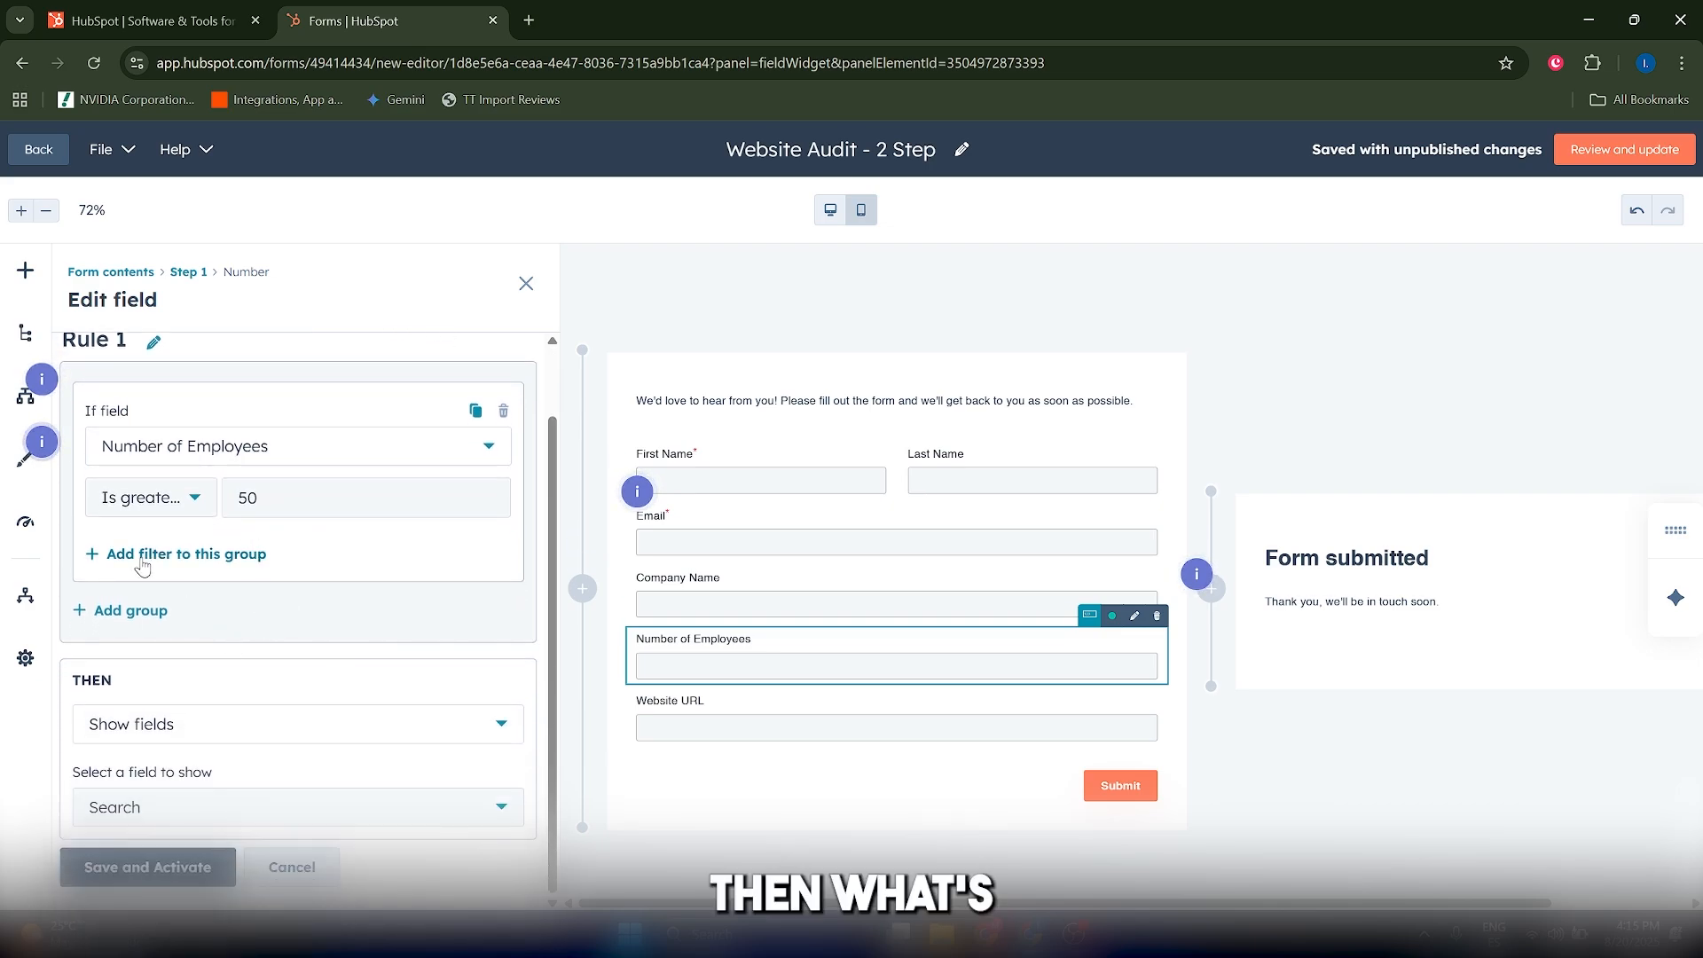
left_click(134, 729)
left_click(135, 727)
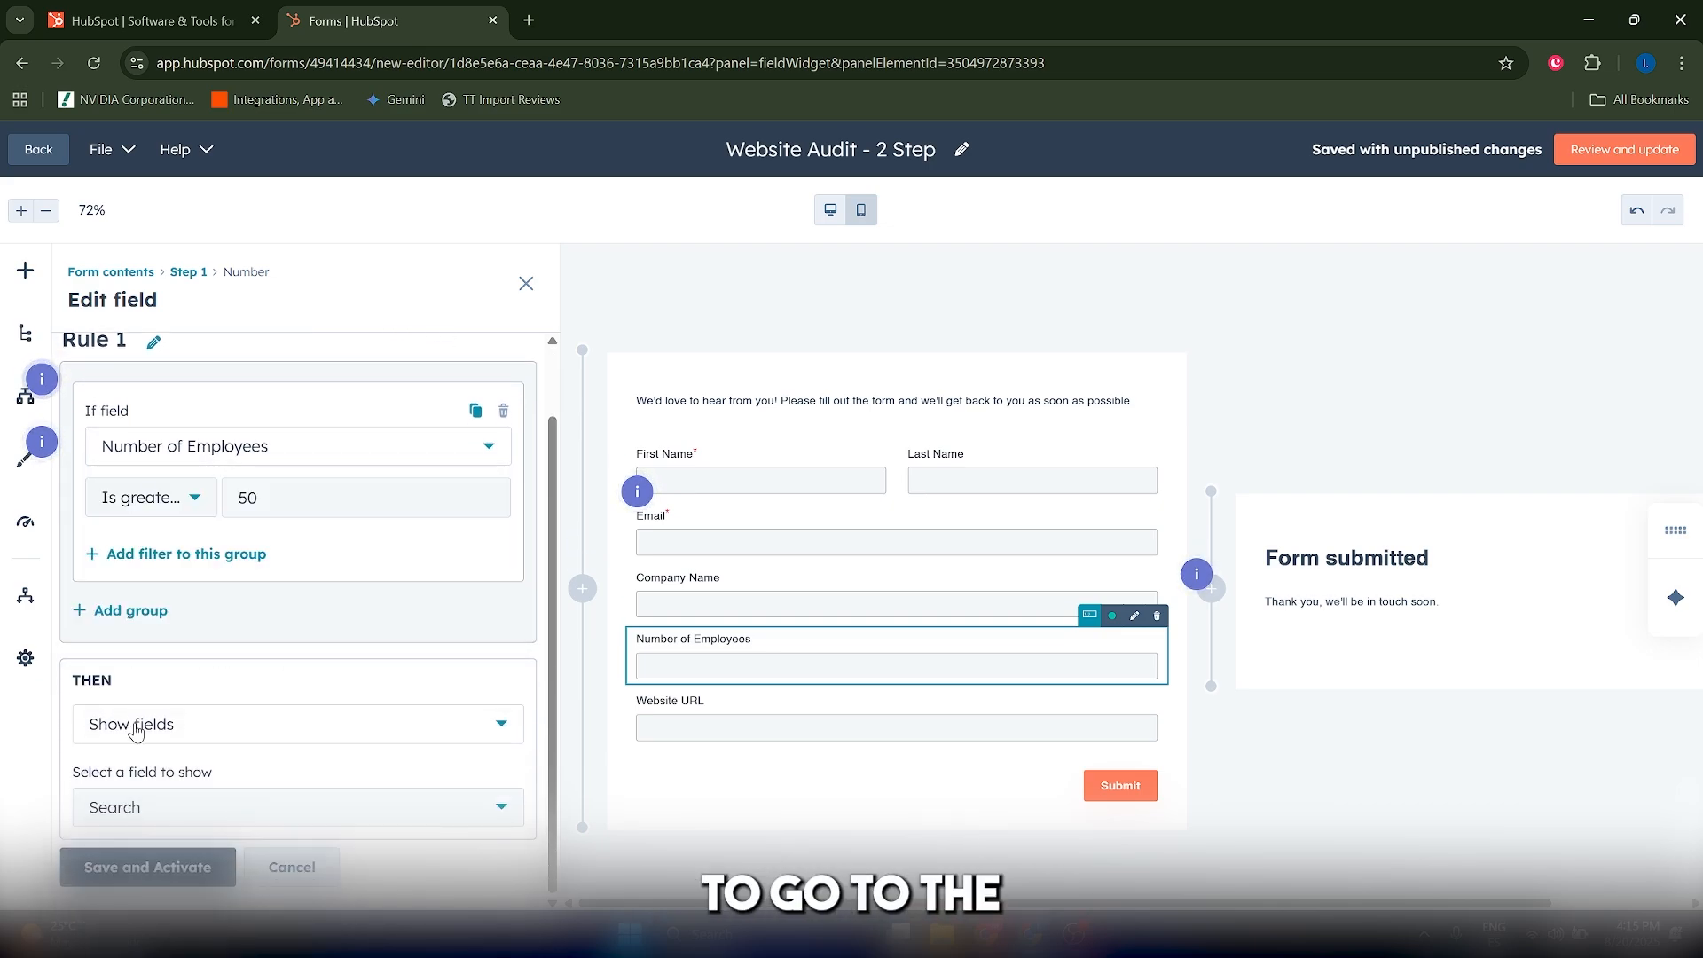
left_click(113, 720)
scroll(151, 621, "down", 2)
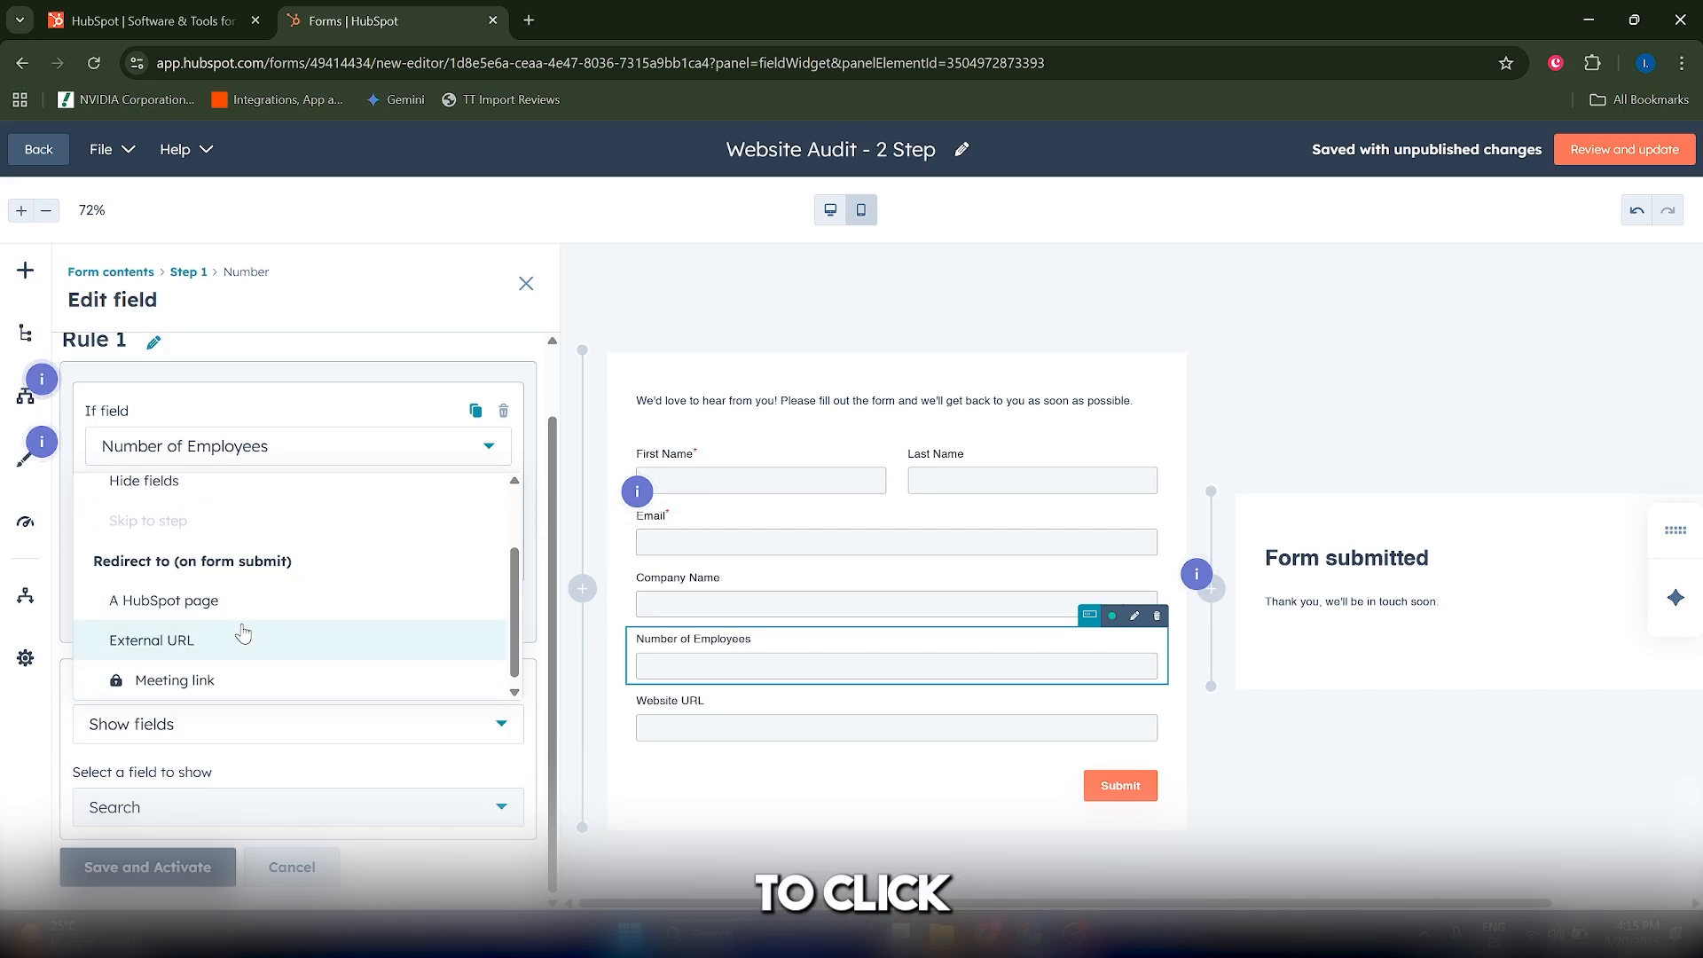
scroll(169, 612, "down", 1)
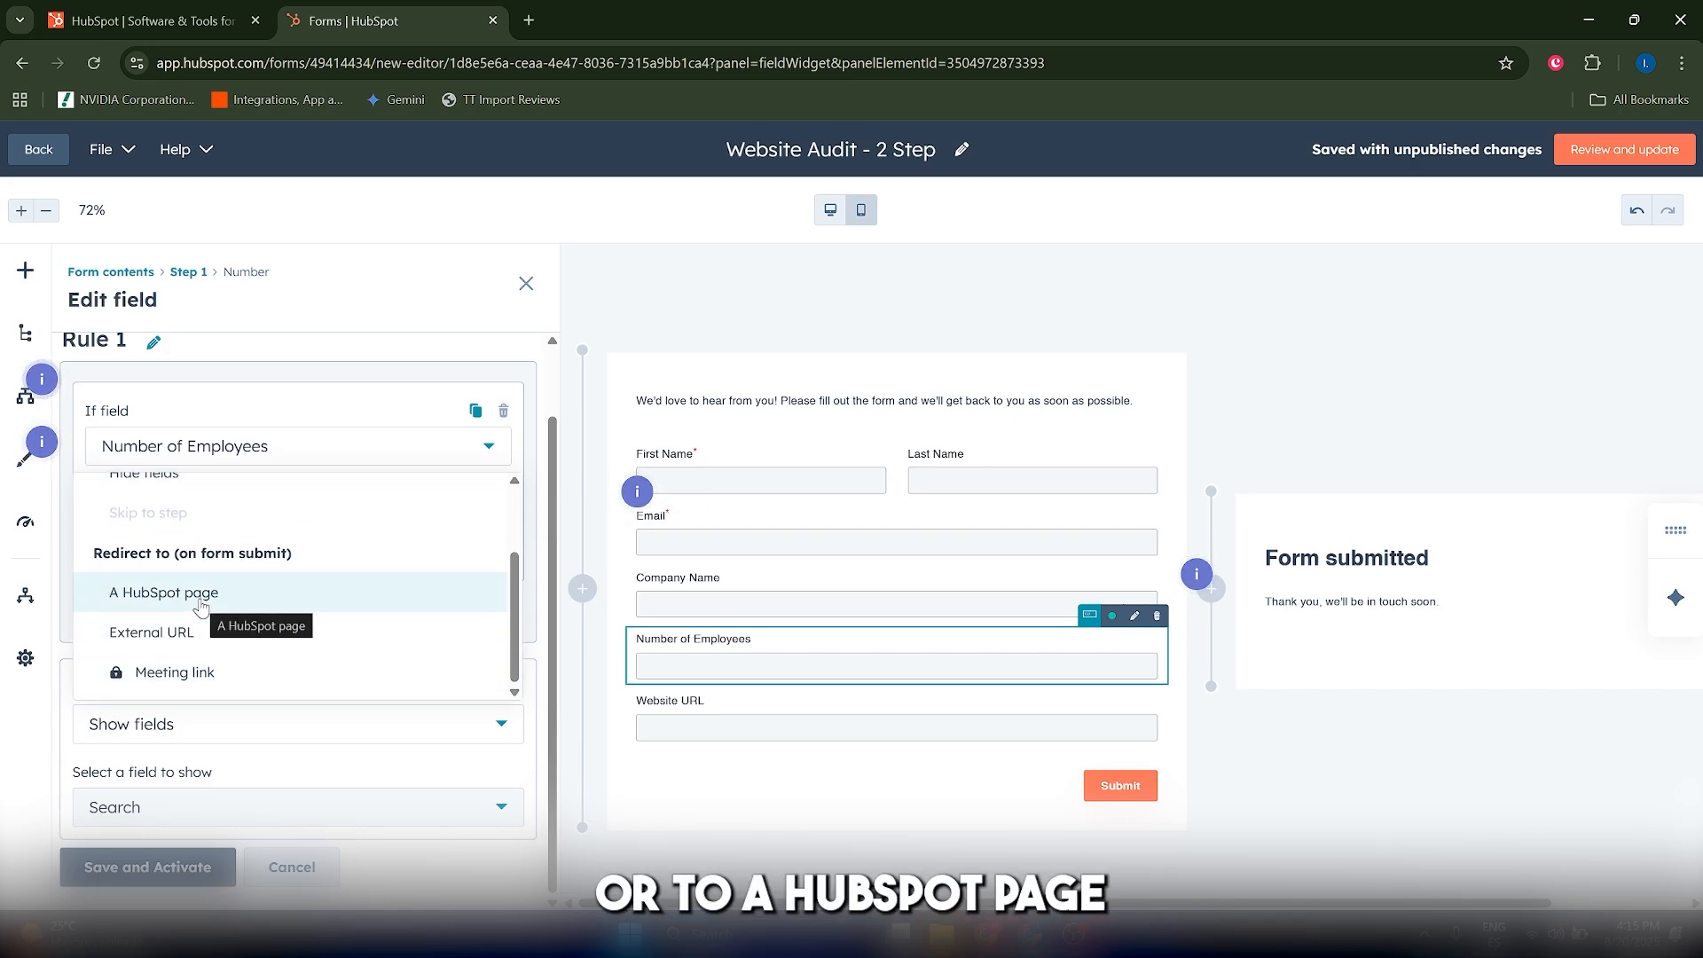
left_click(200, 607)
scroll(255, 809, "down", 2)
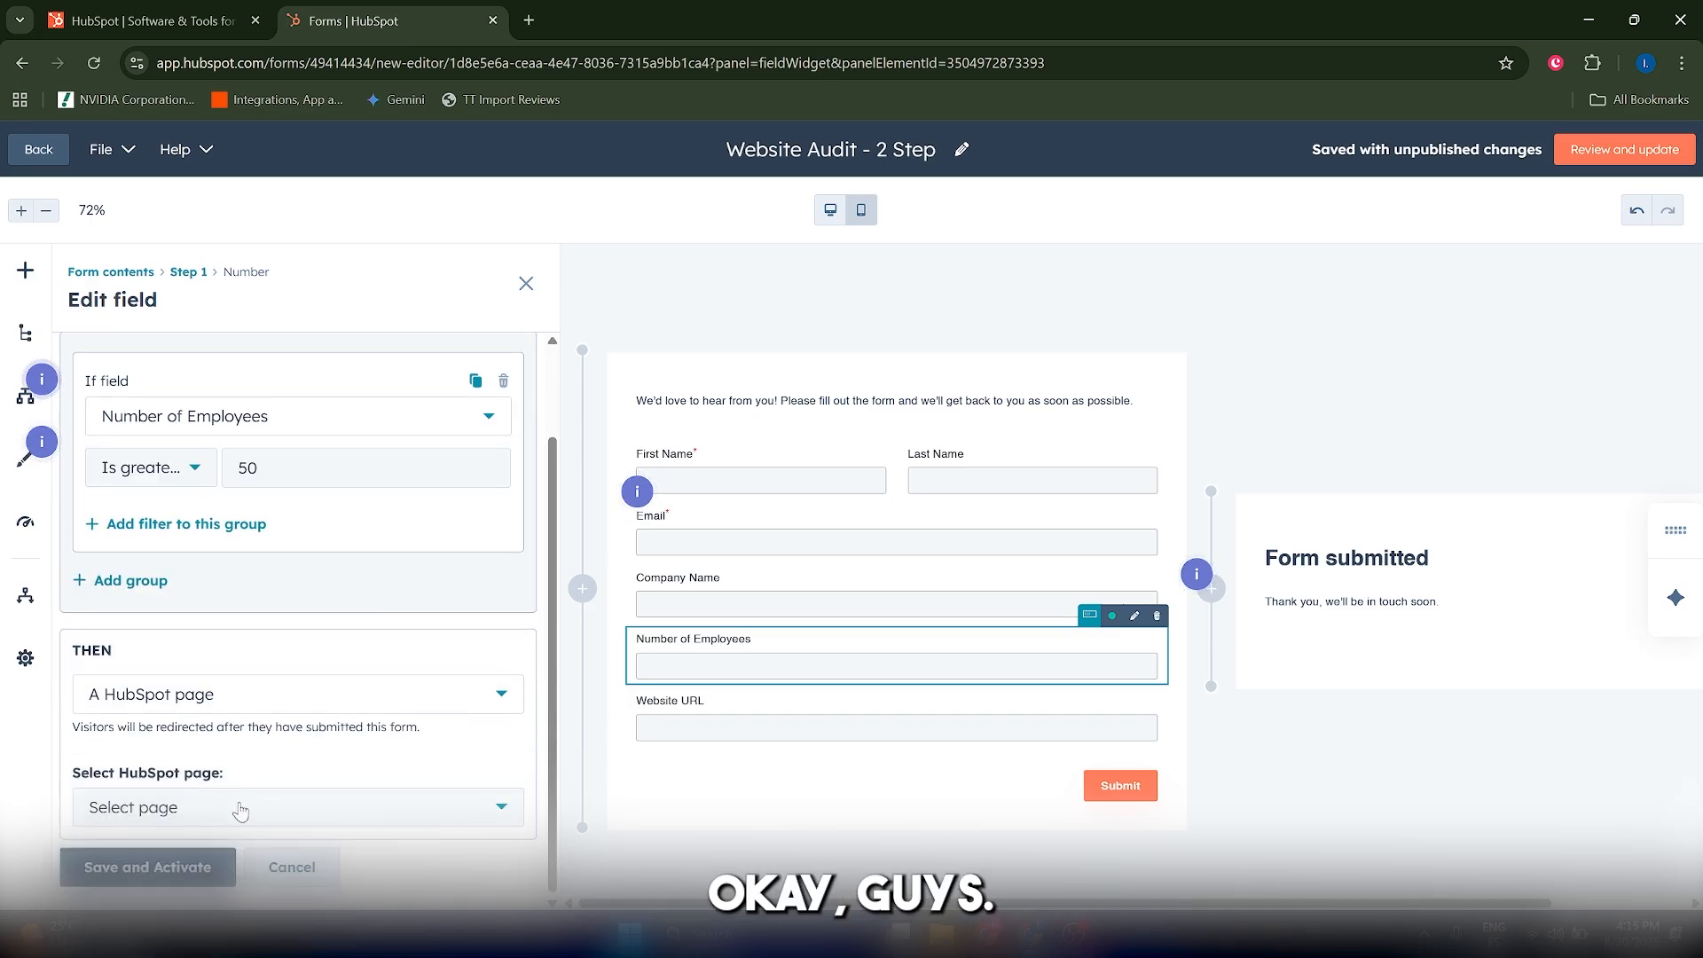
Check the redirect page choices and review the logic rule's condition and action options
left_click(240, 809)
left_click(218, 687)
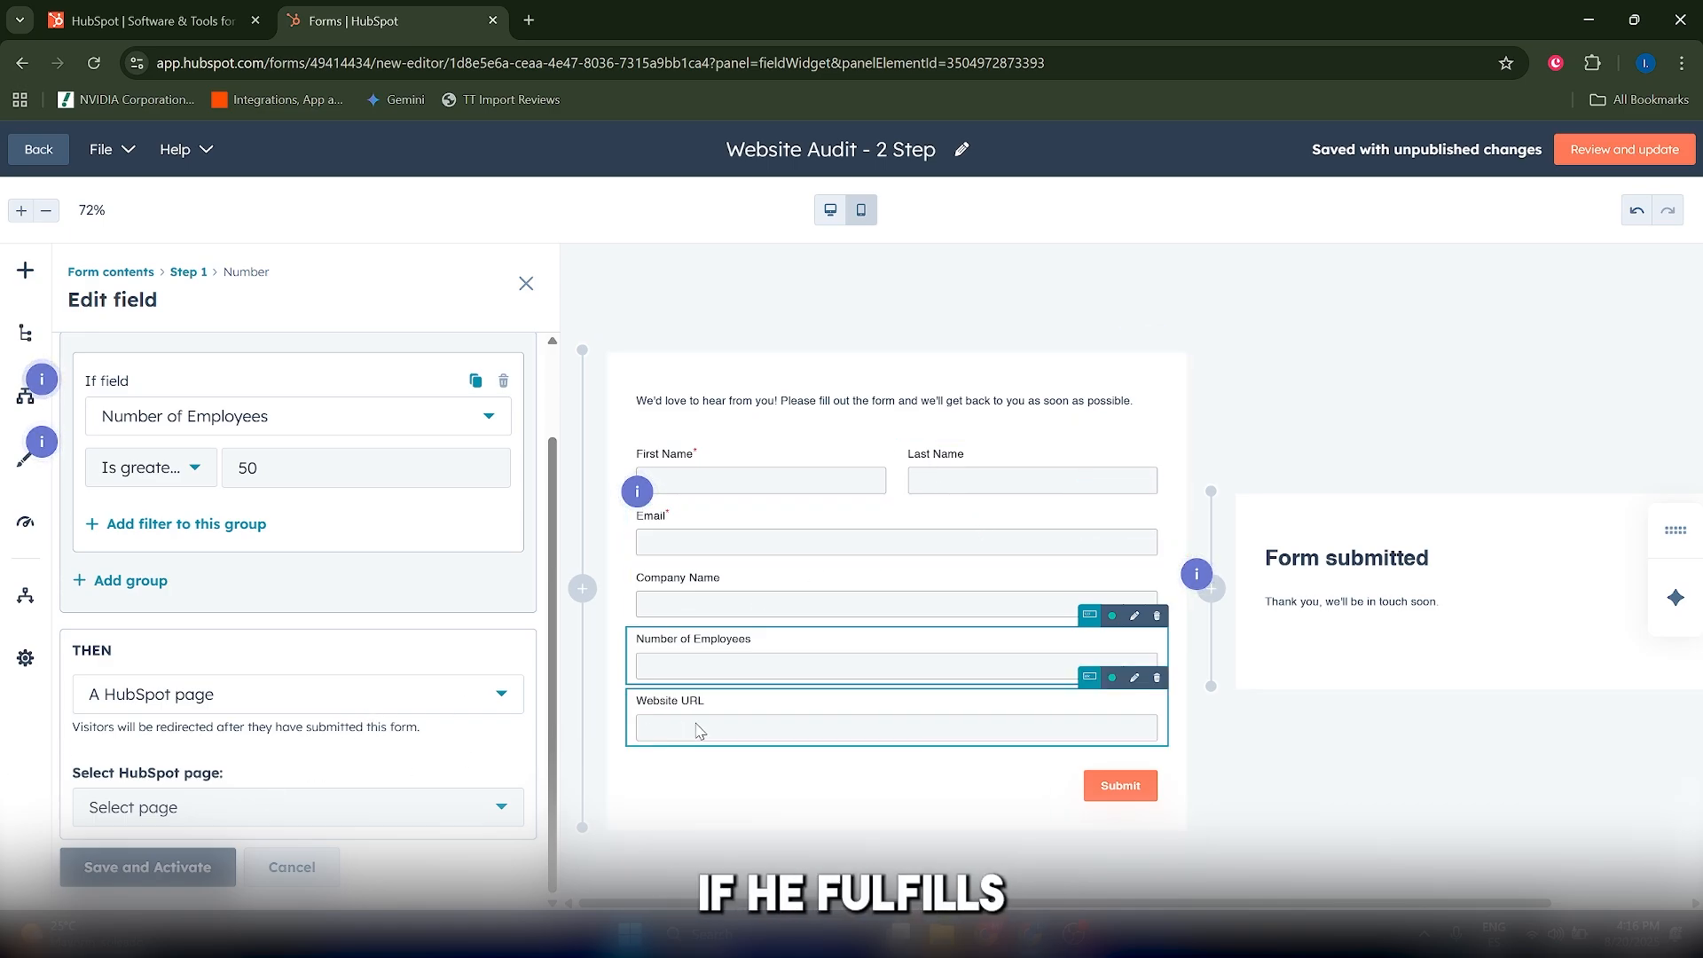
scroll(443, 692, "up", 2)
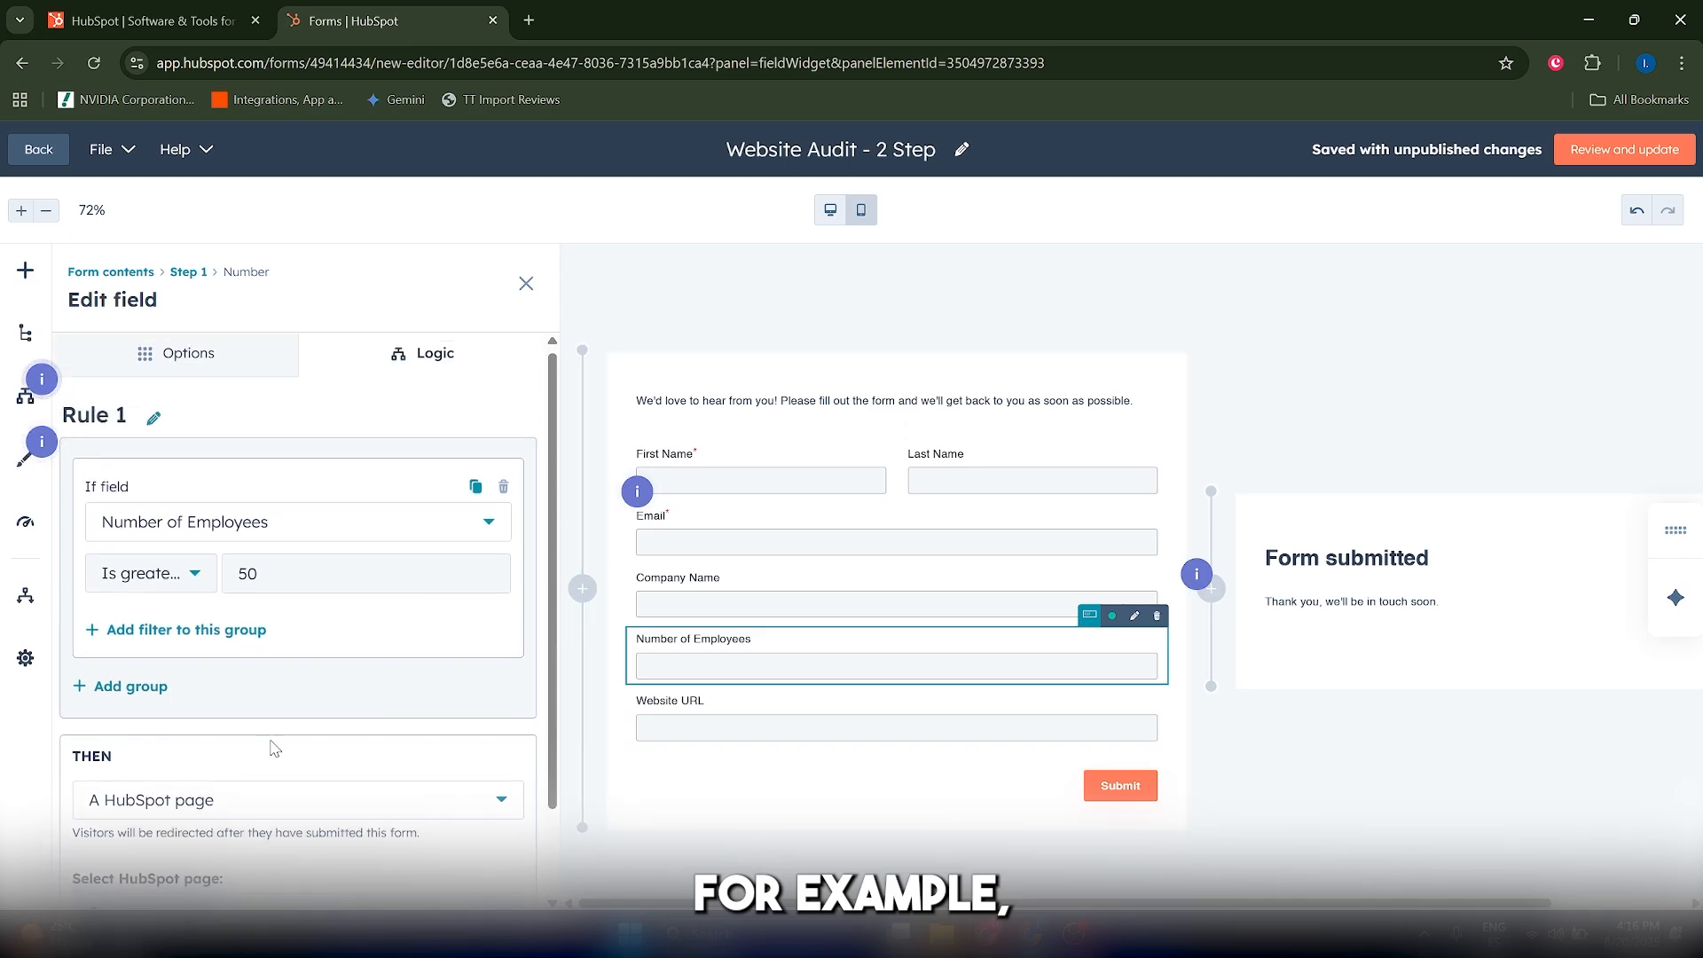
scroll(391, 628, "down", 2)
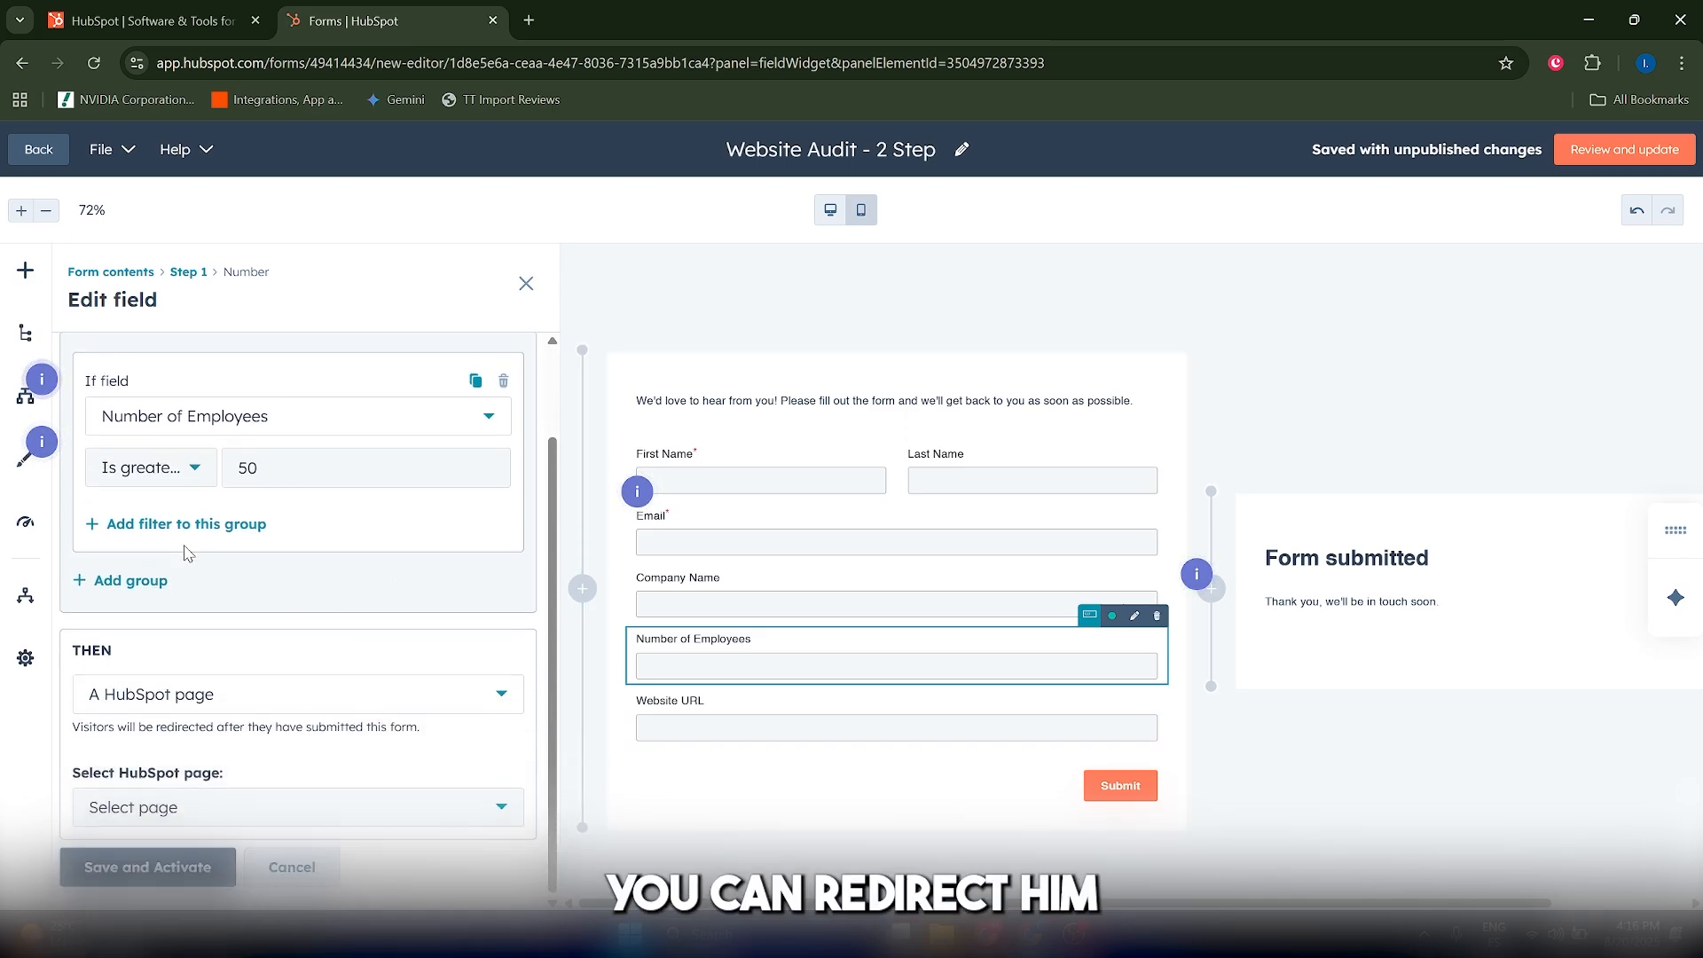
left_click(161, 694)
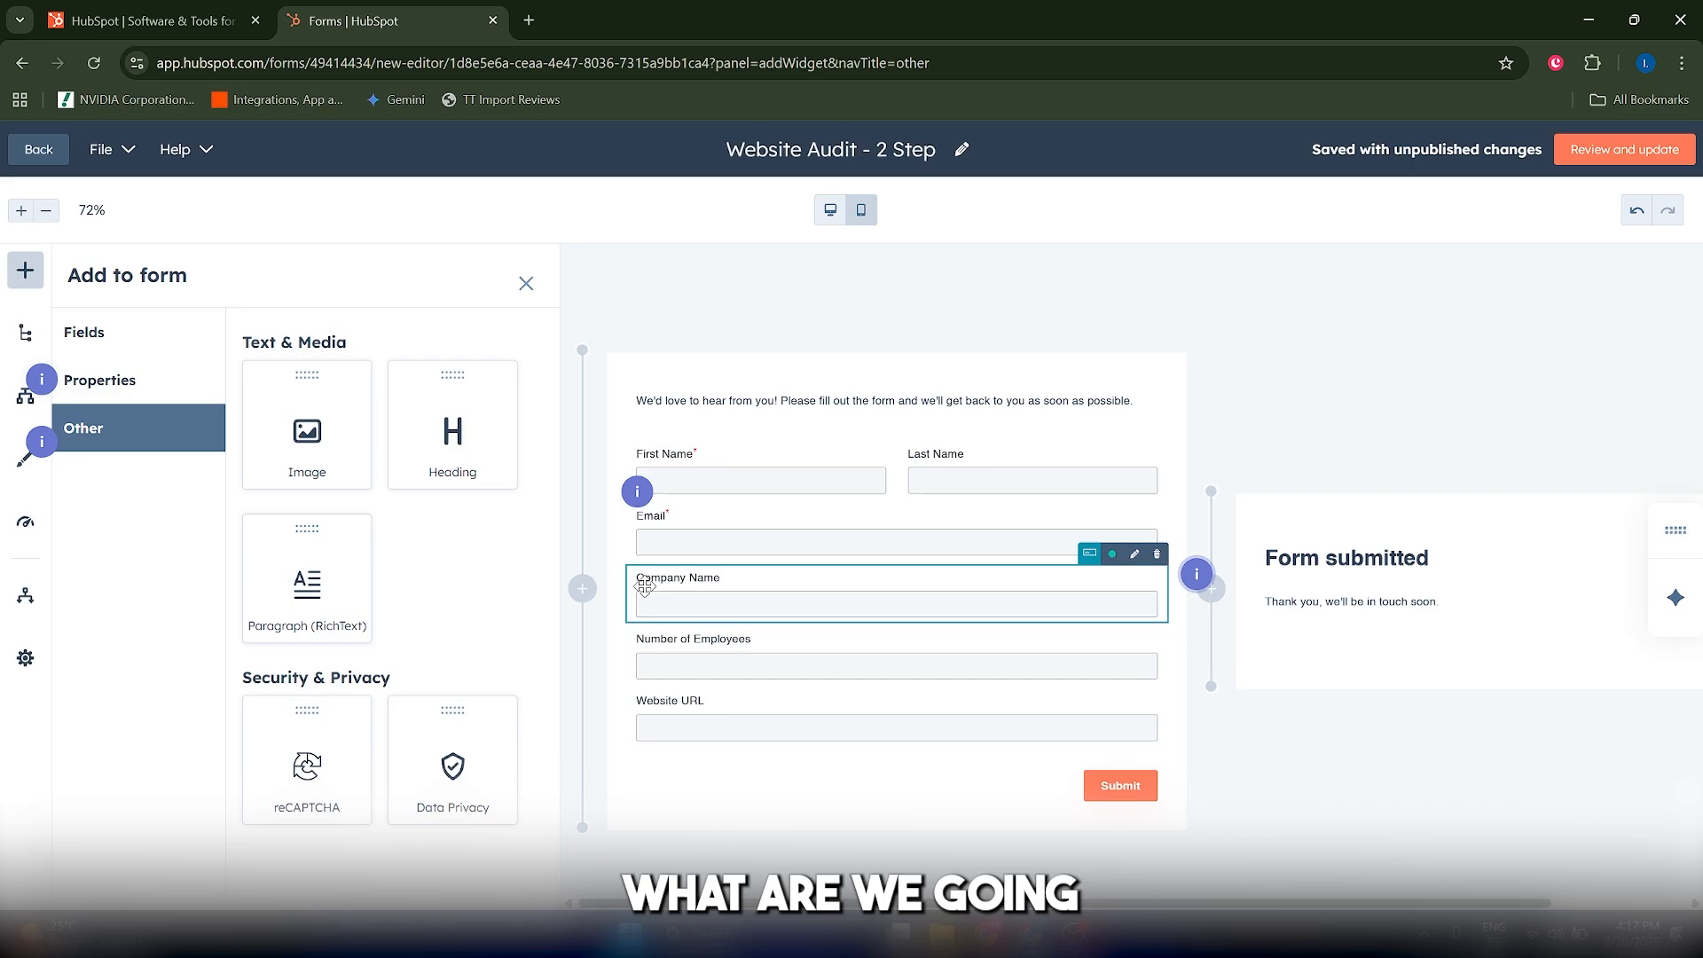
Add another step to the form from its contents outline and close the new field's settings
left_click(24, 334)
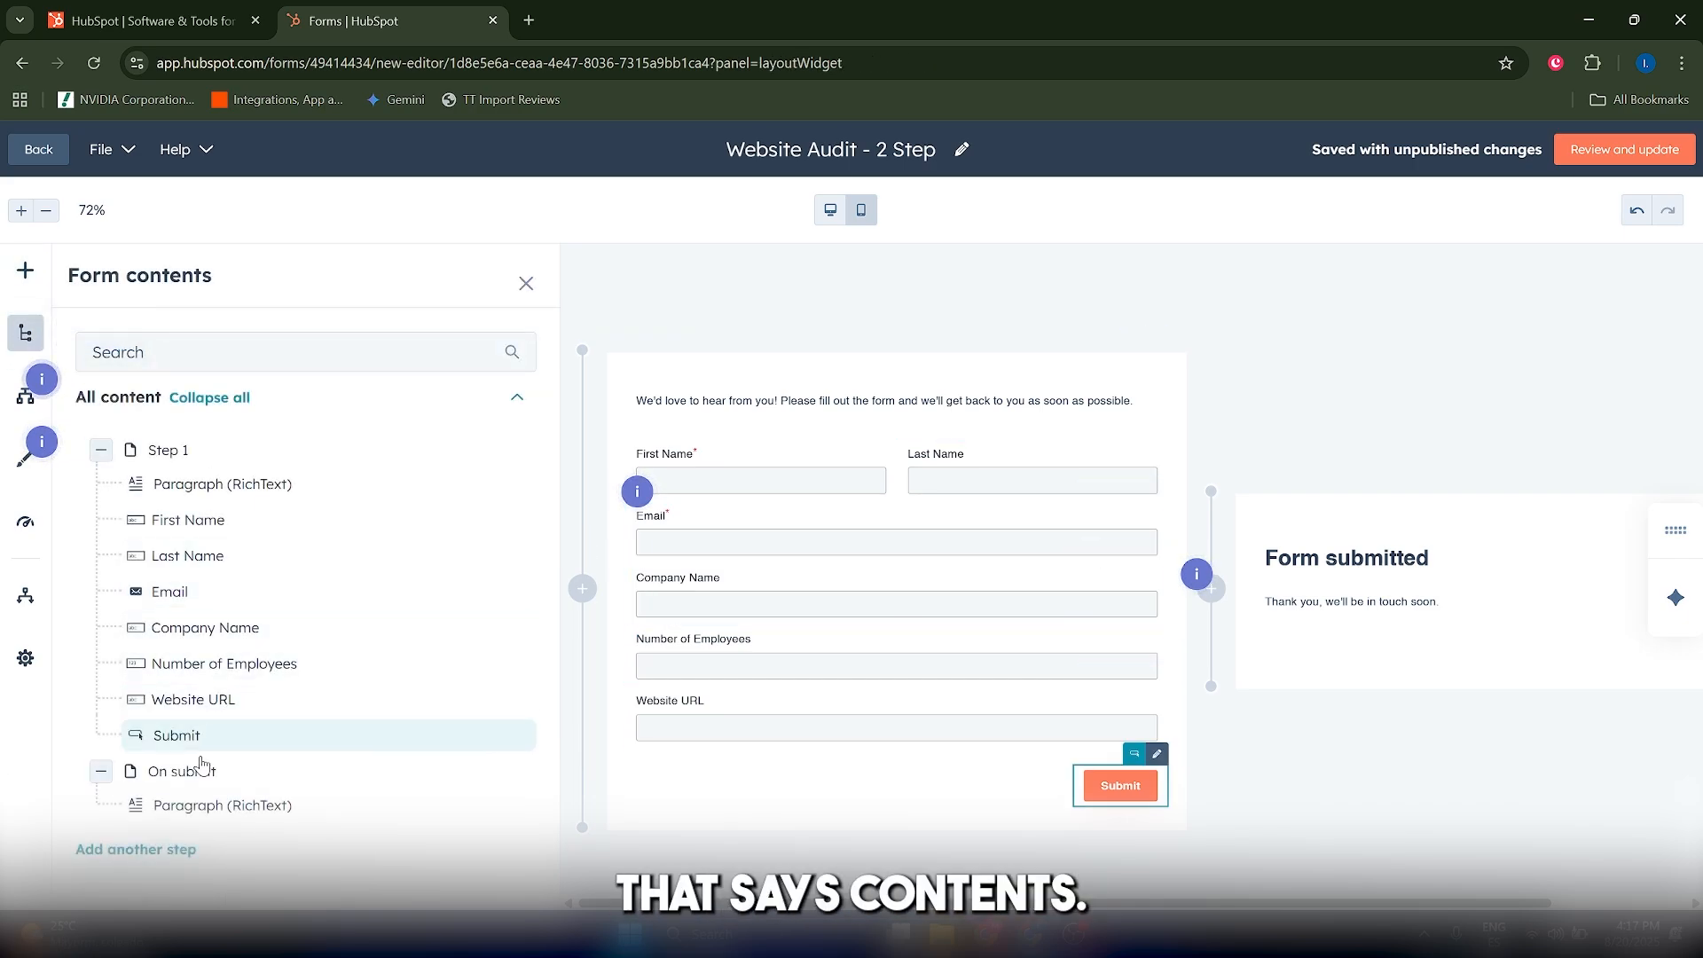
left_click(130, 858)
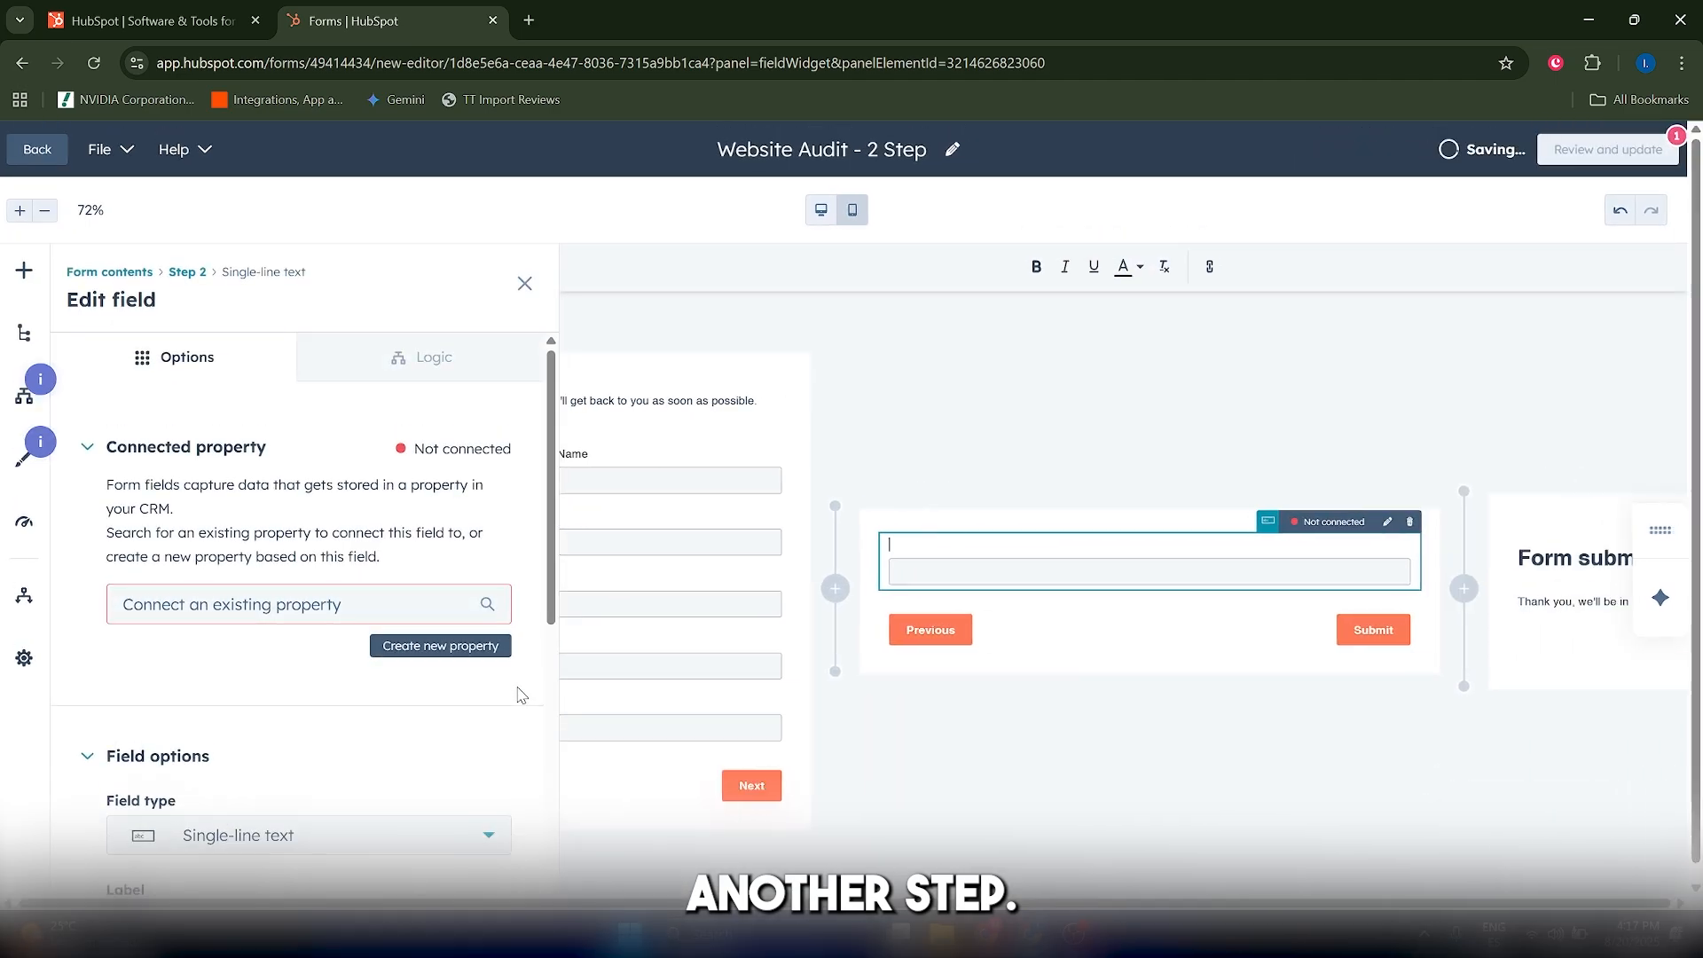
left_click(603, 514)
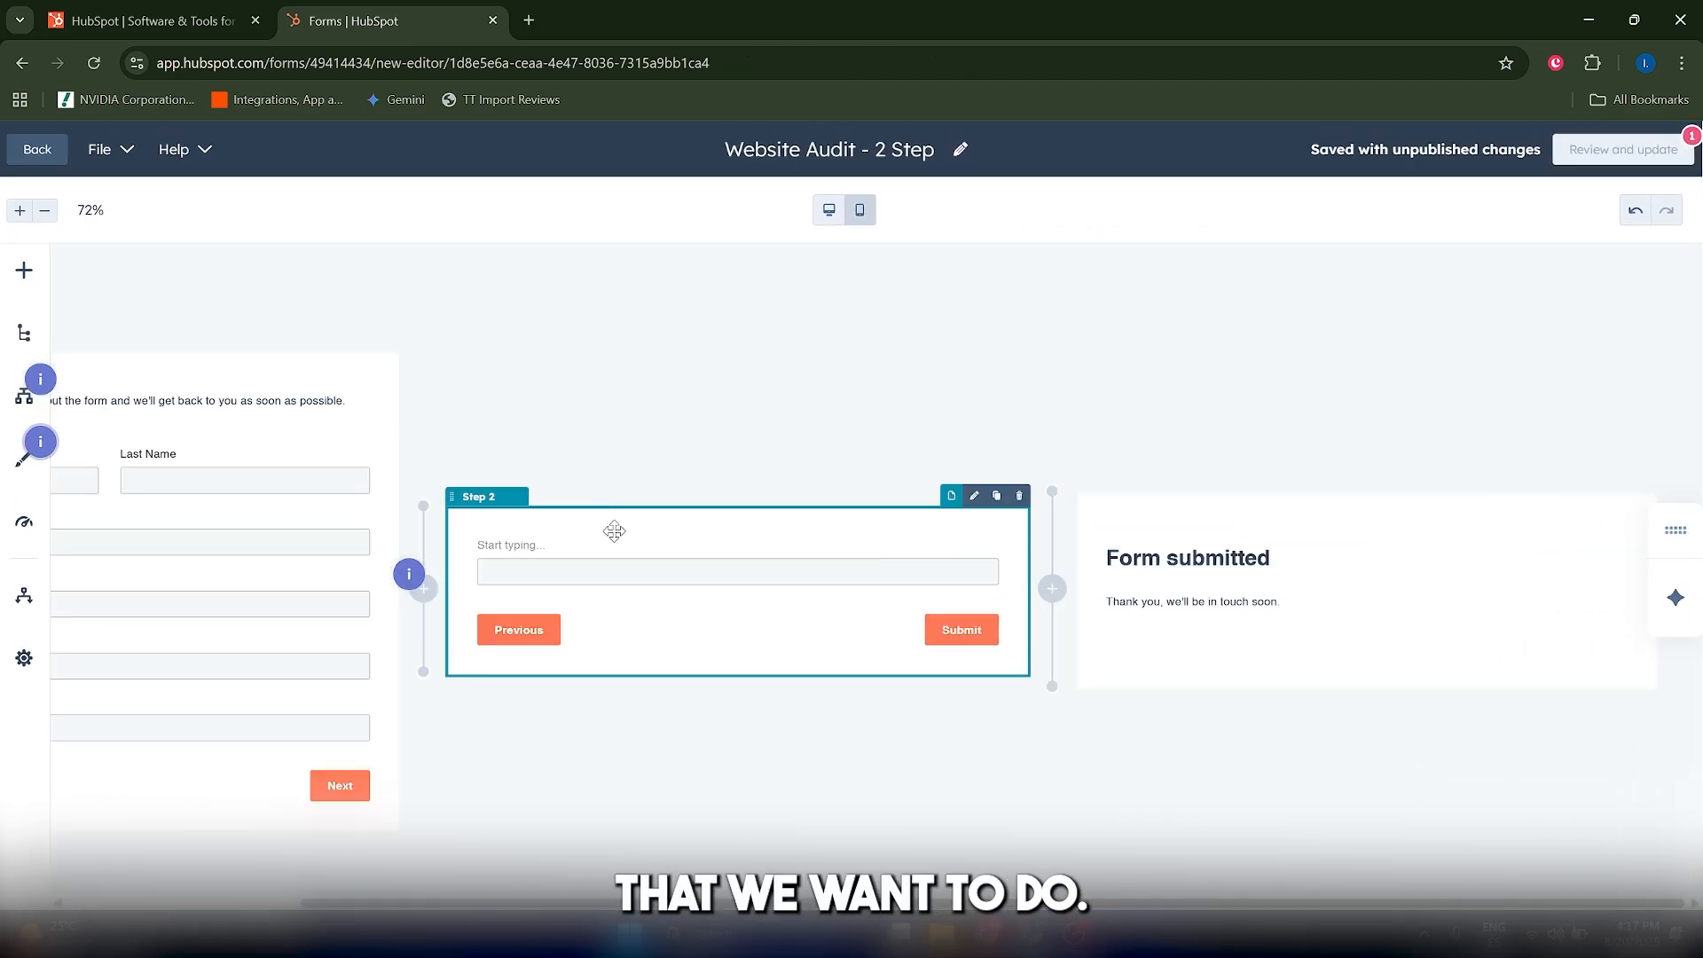
Add a dropdown field to step 2 of the form and label it Use Case
left_click(24, 269)
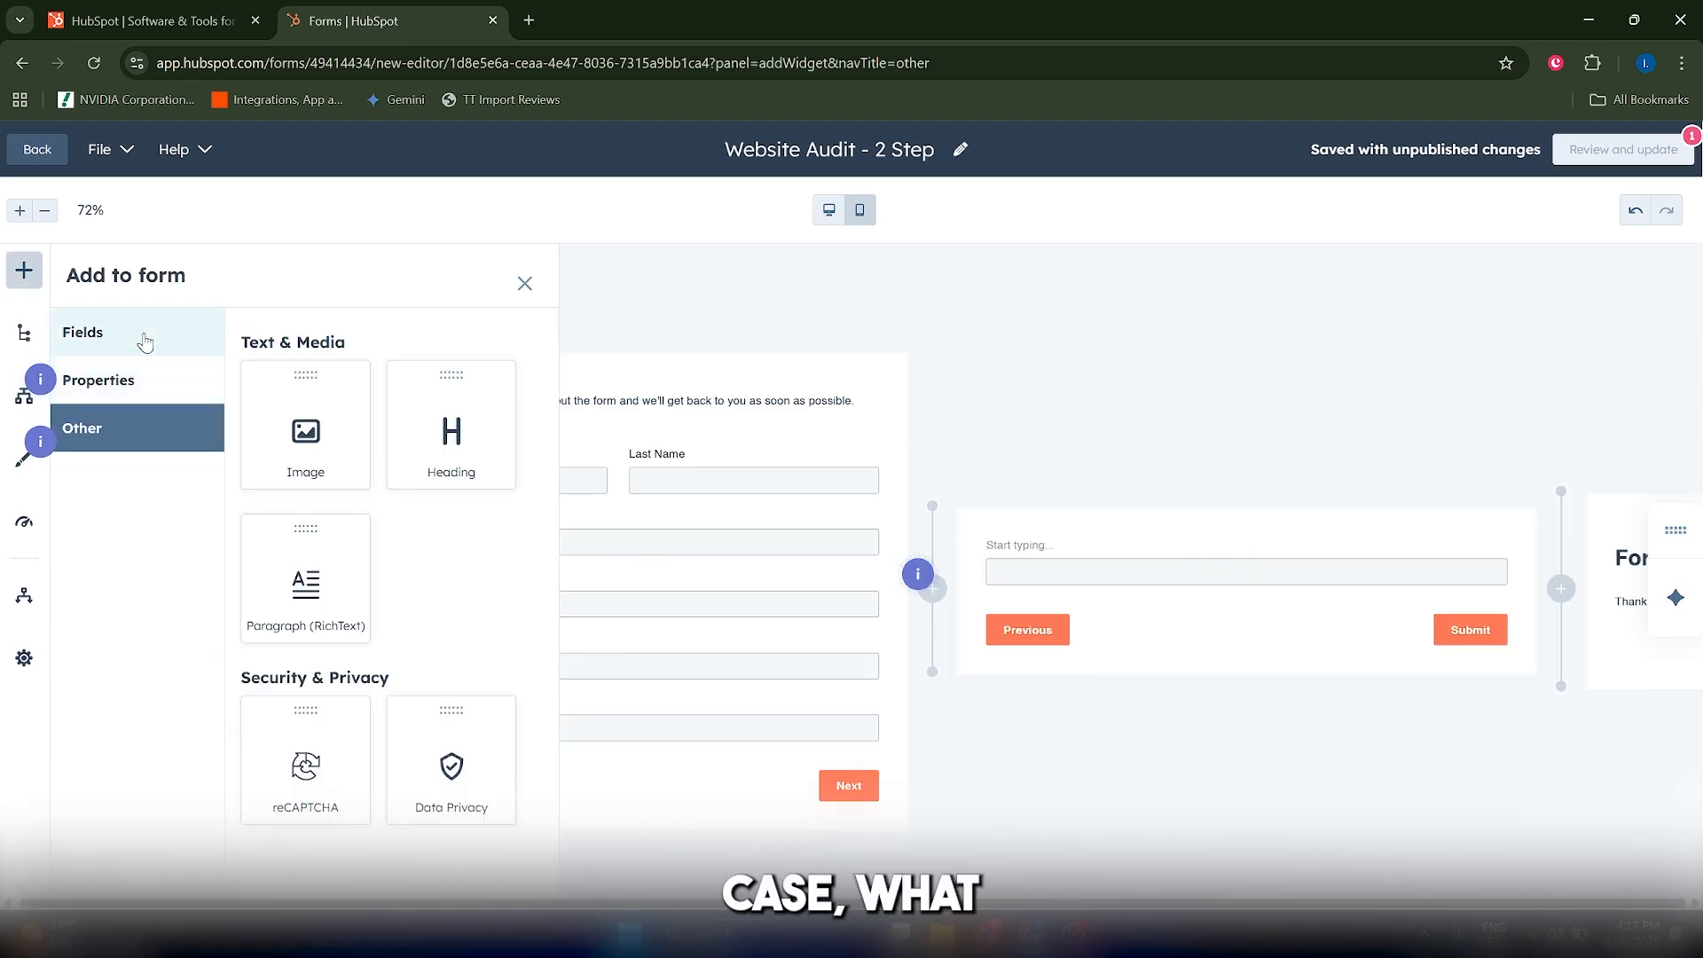
left_click(144, 348)
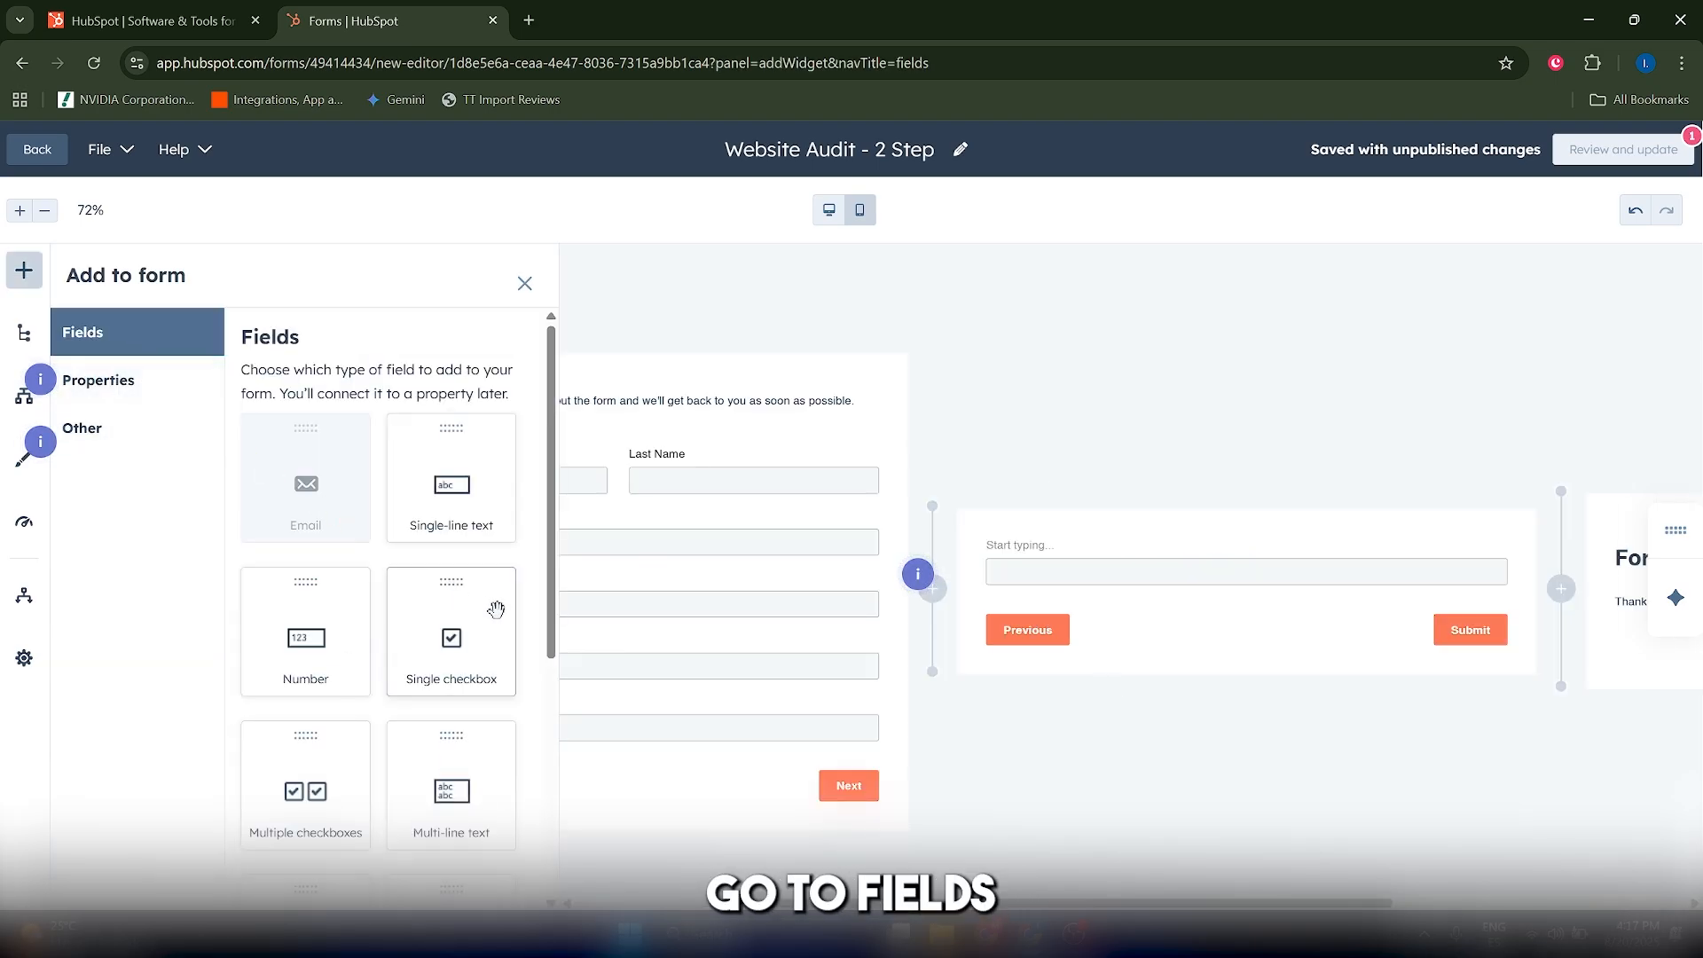
scroll(495, 609, "down", 5)
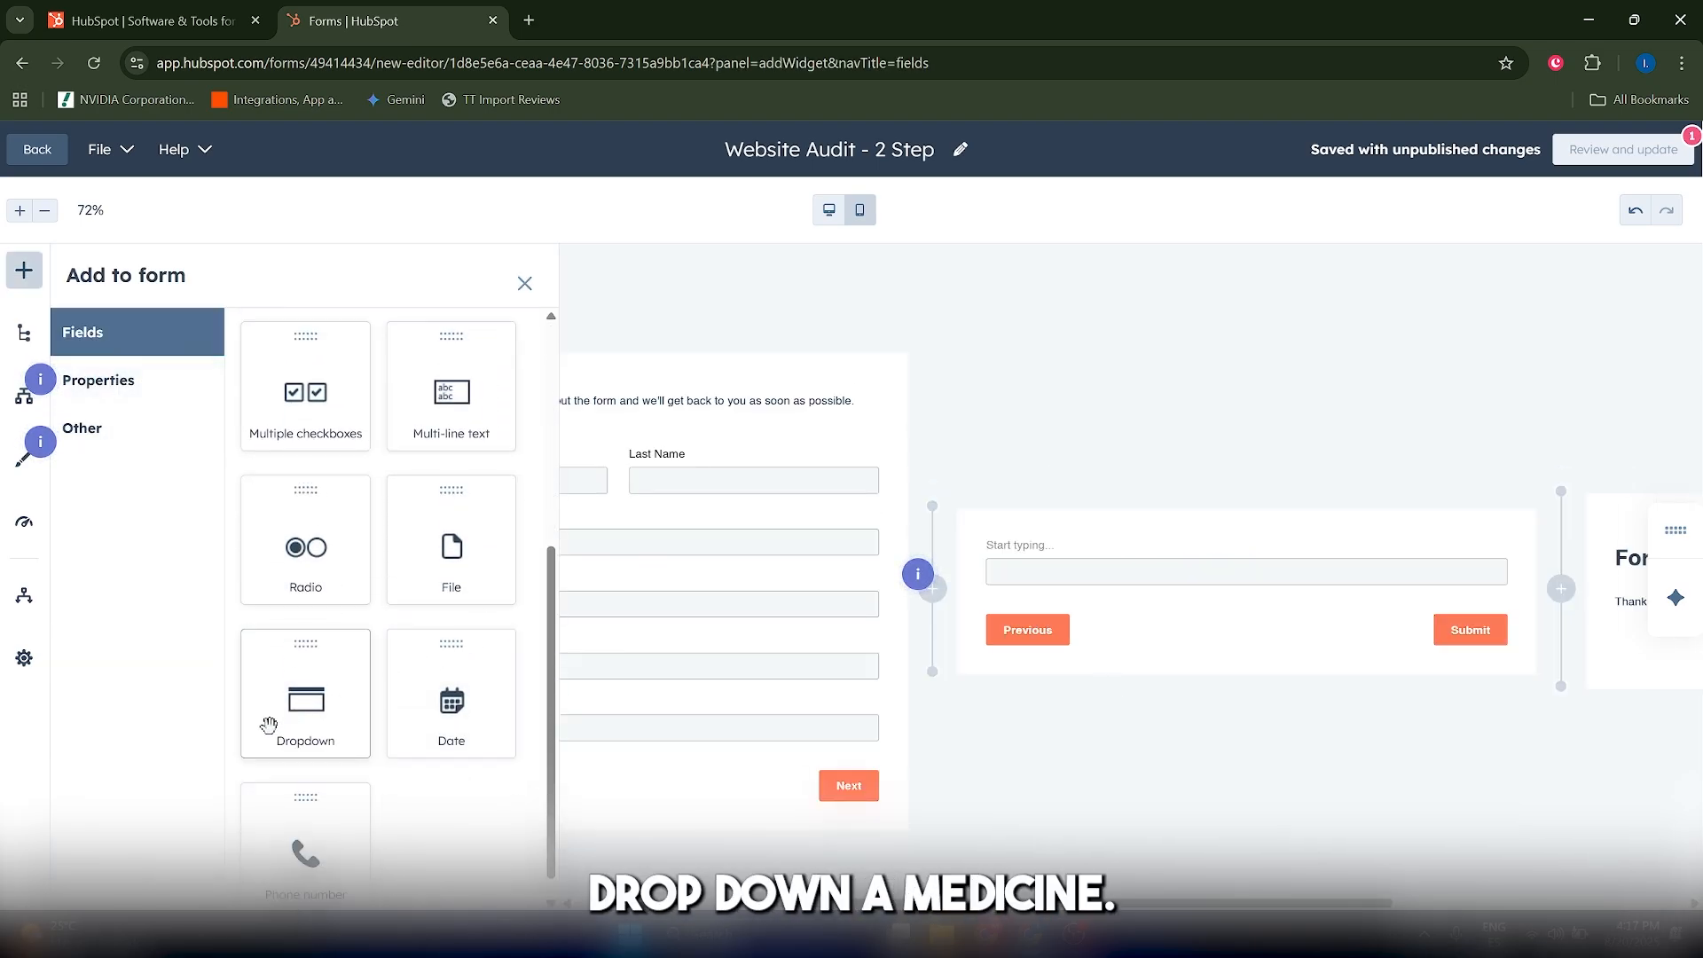
left_click_drag(269, 725, 1077, 585)
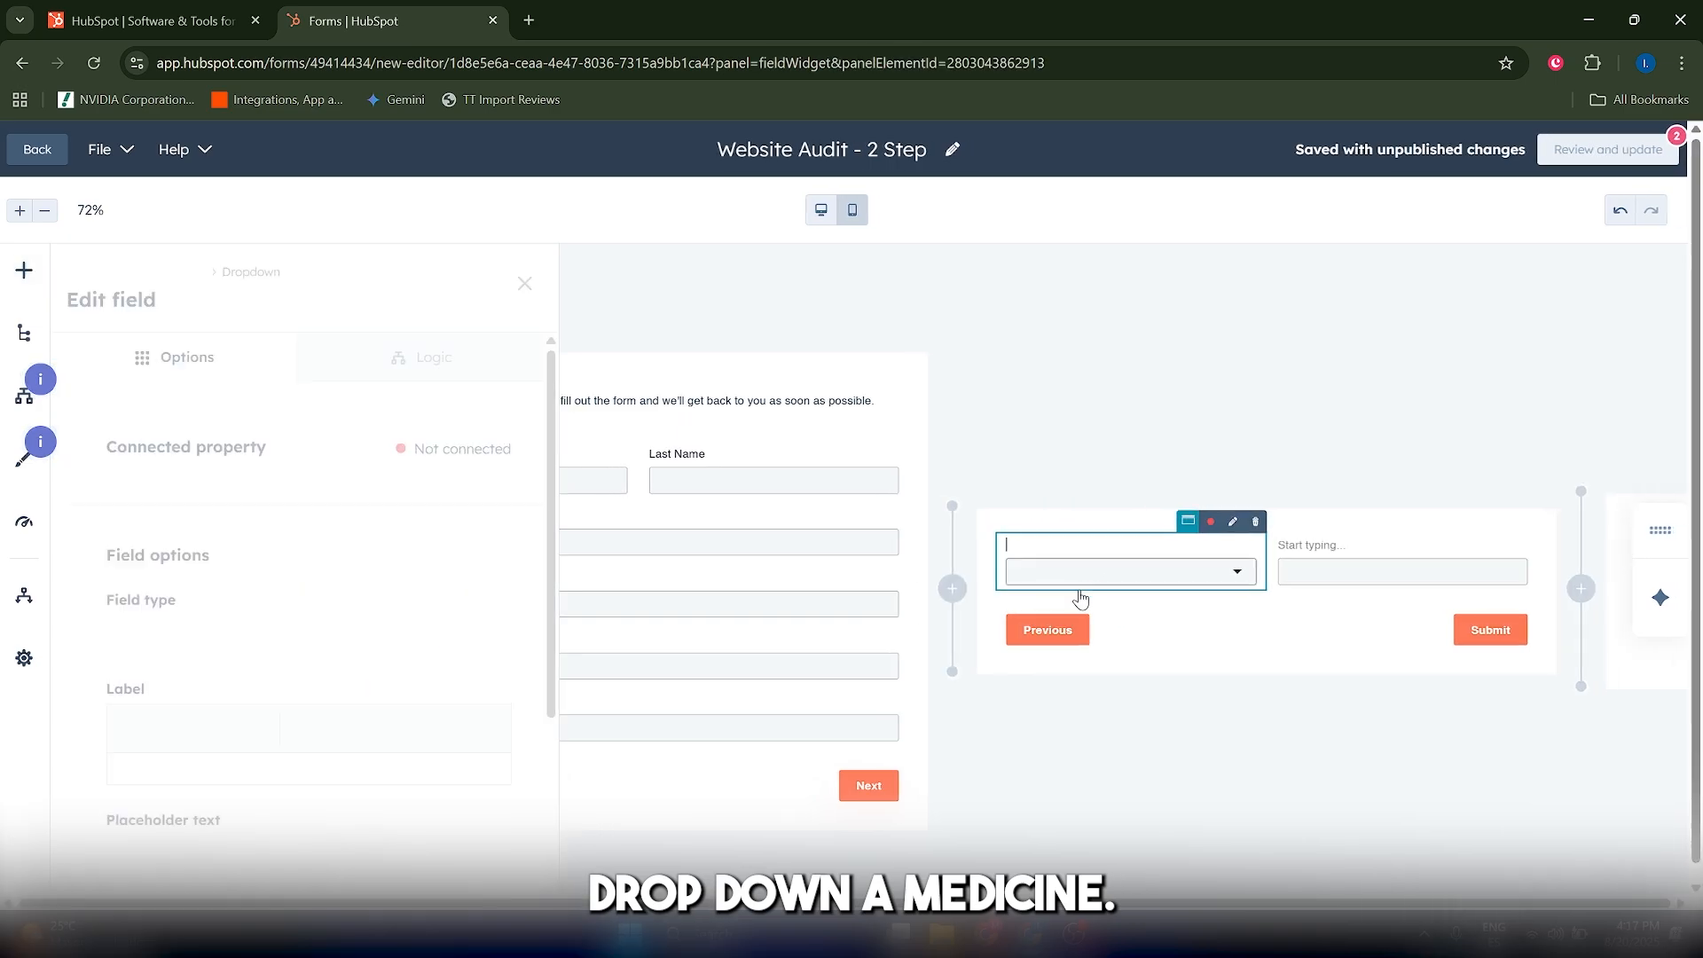
type("Us")
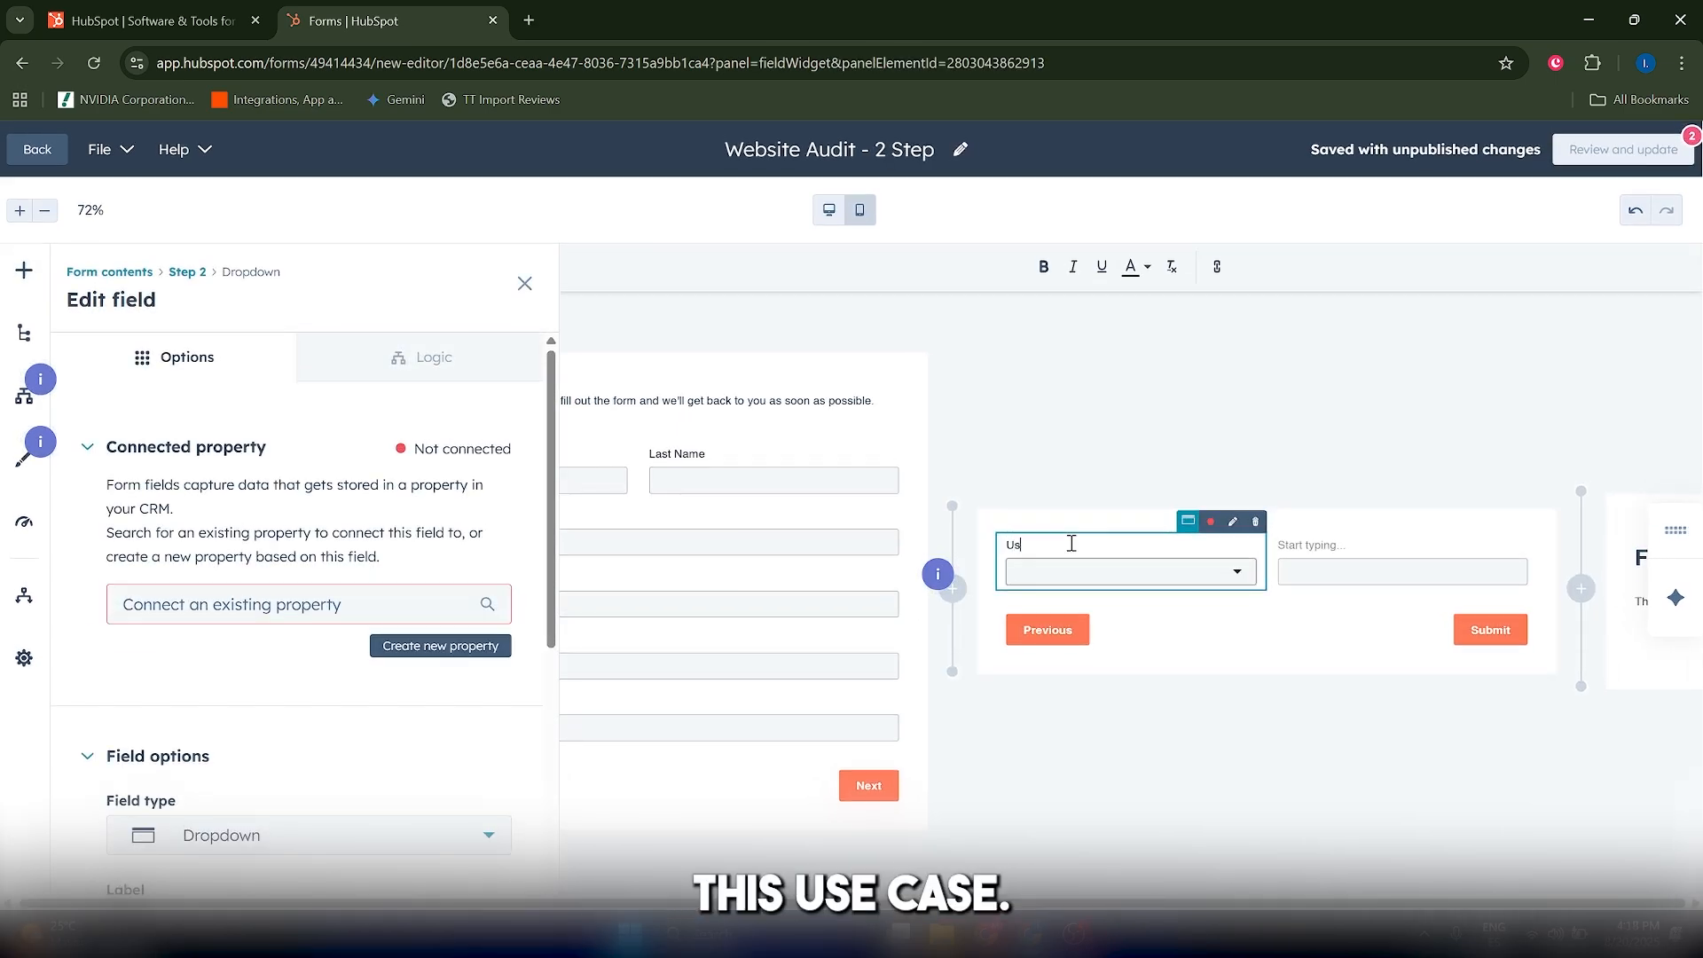
type("e case")
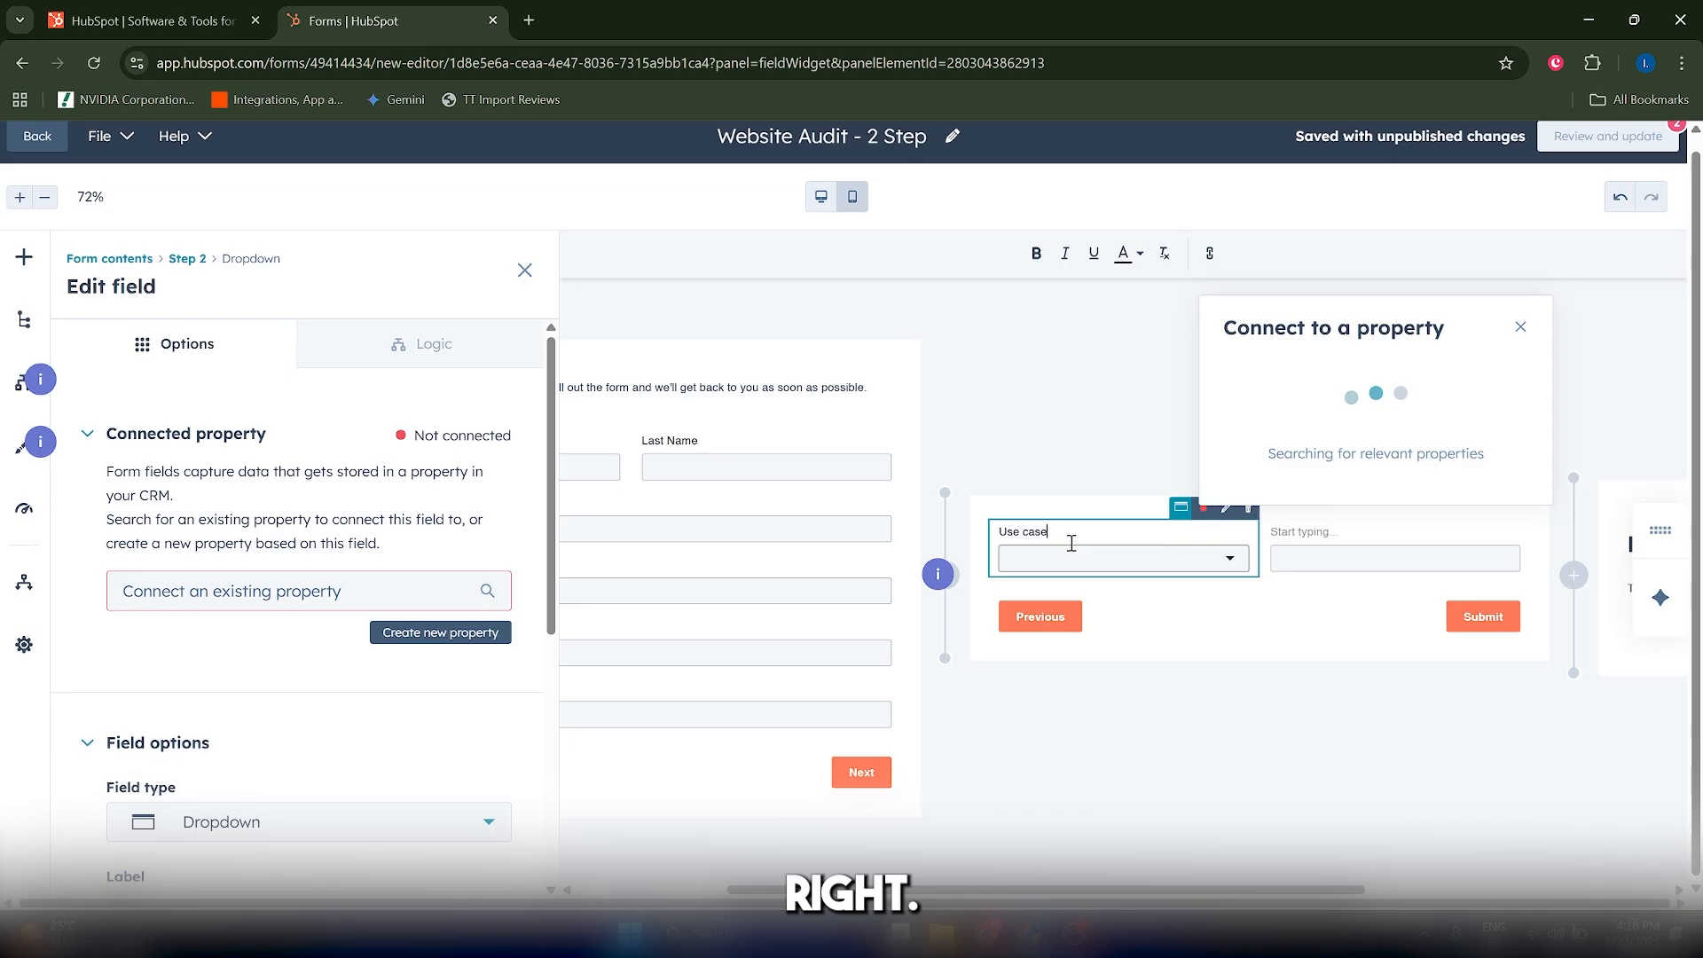
left_click(1229, 570)
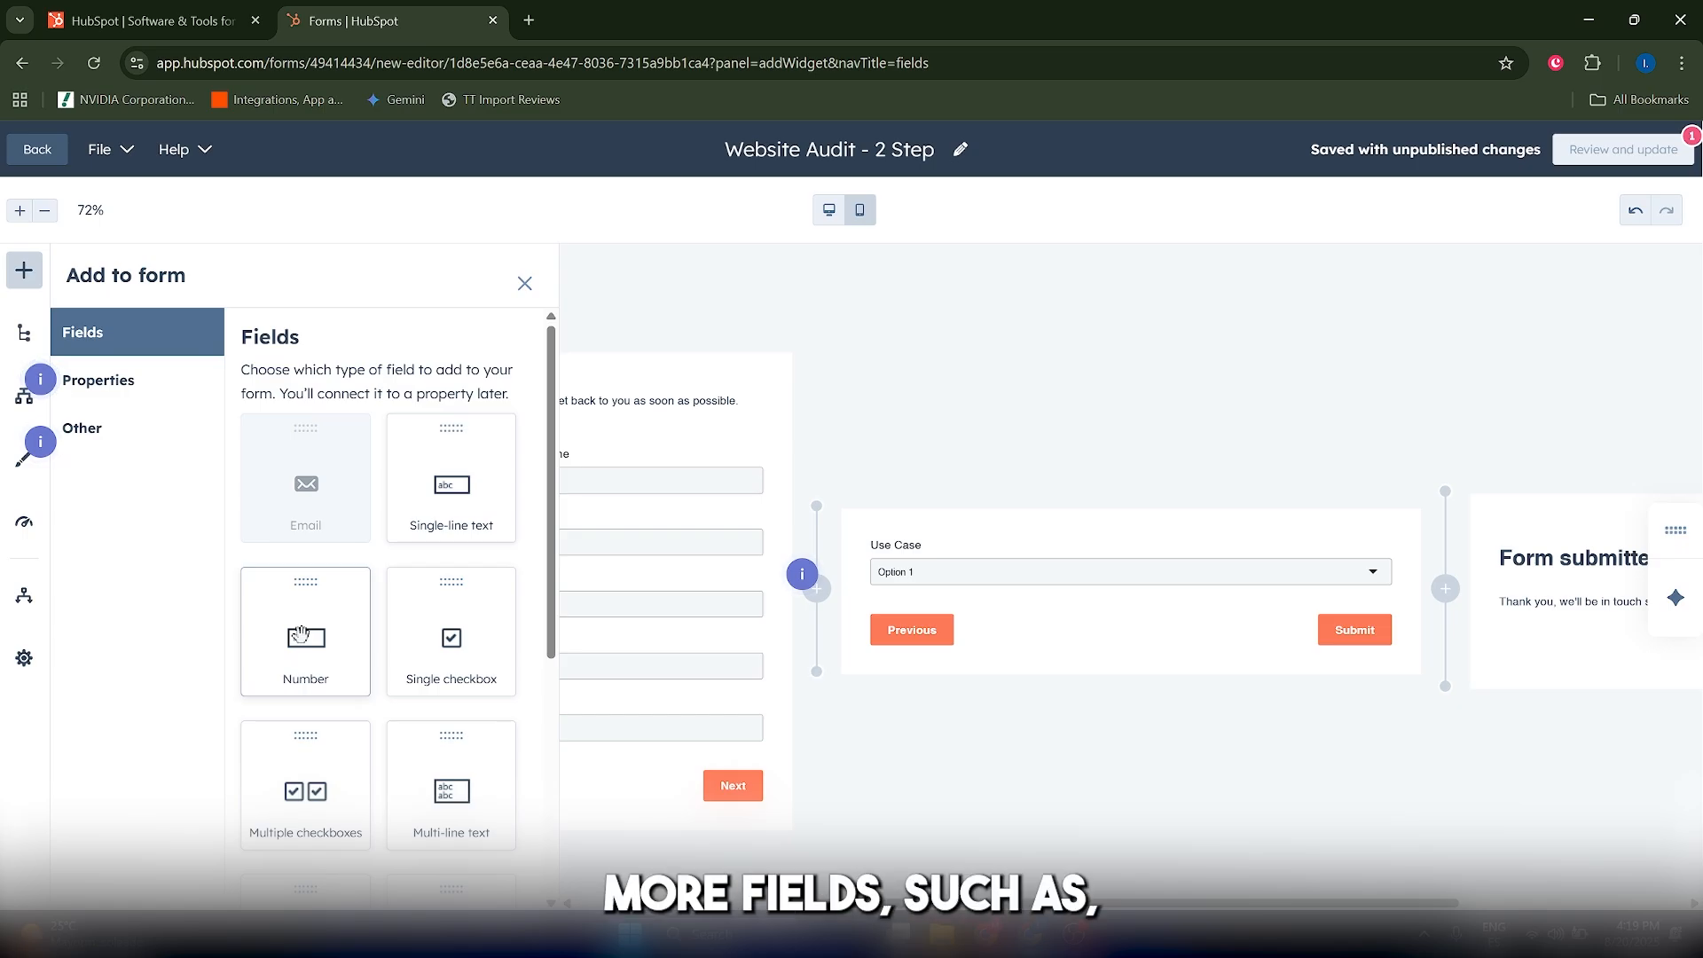
Add a number field labelled Budget Range and a date field labelled Estimated Completion Date to step 2
left_click_drag(300, 634, 995, 589)
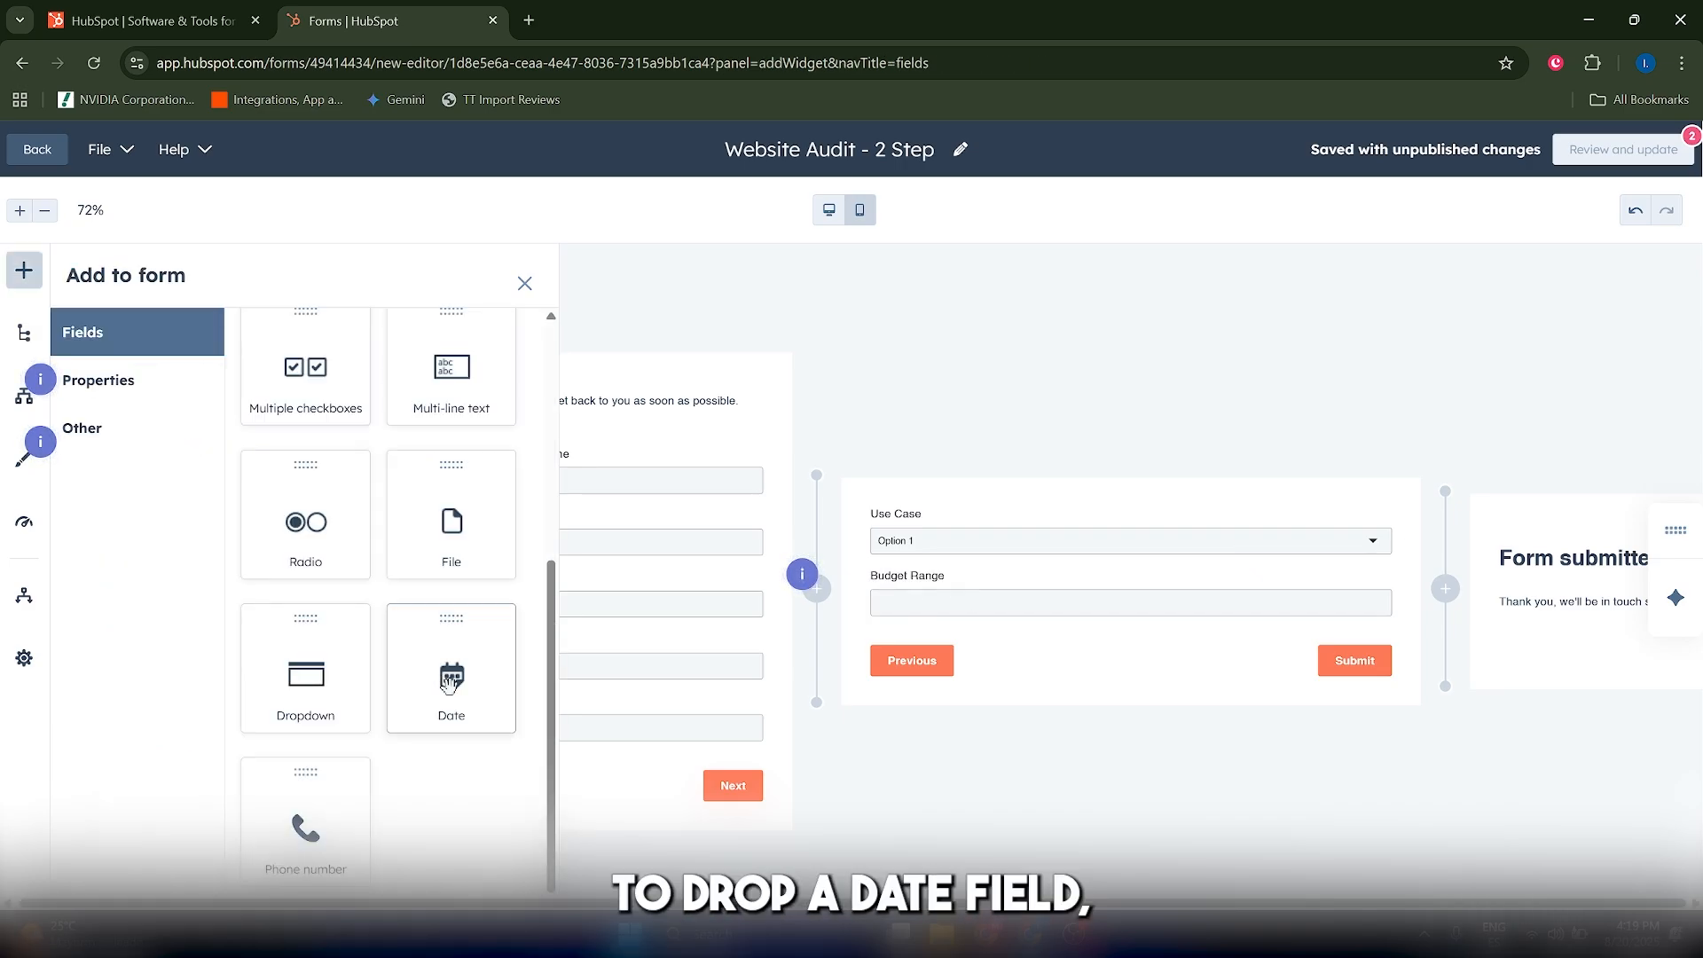
left_click_drag(446, 678, 949, 640)
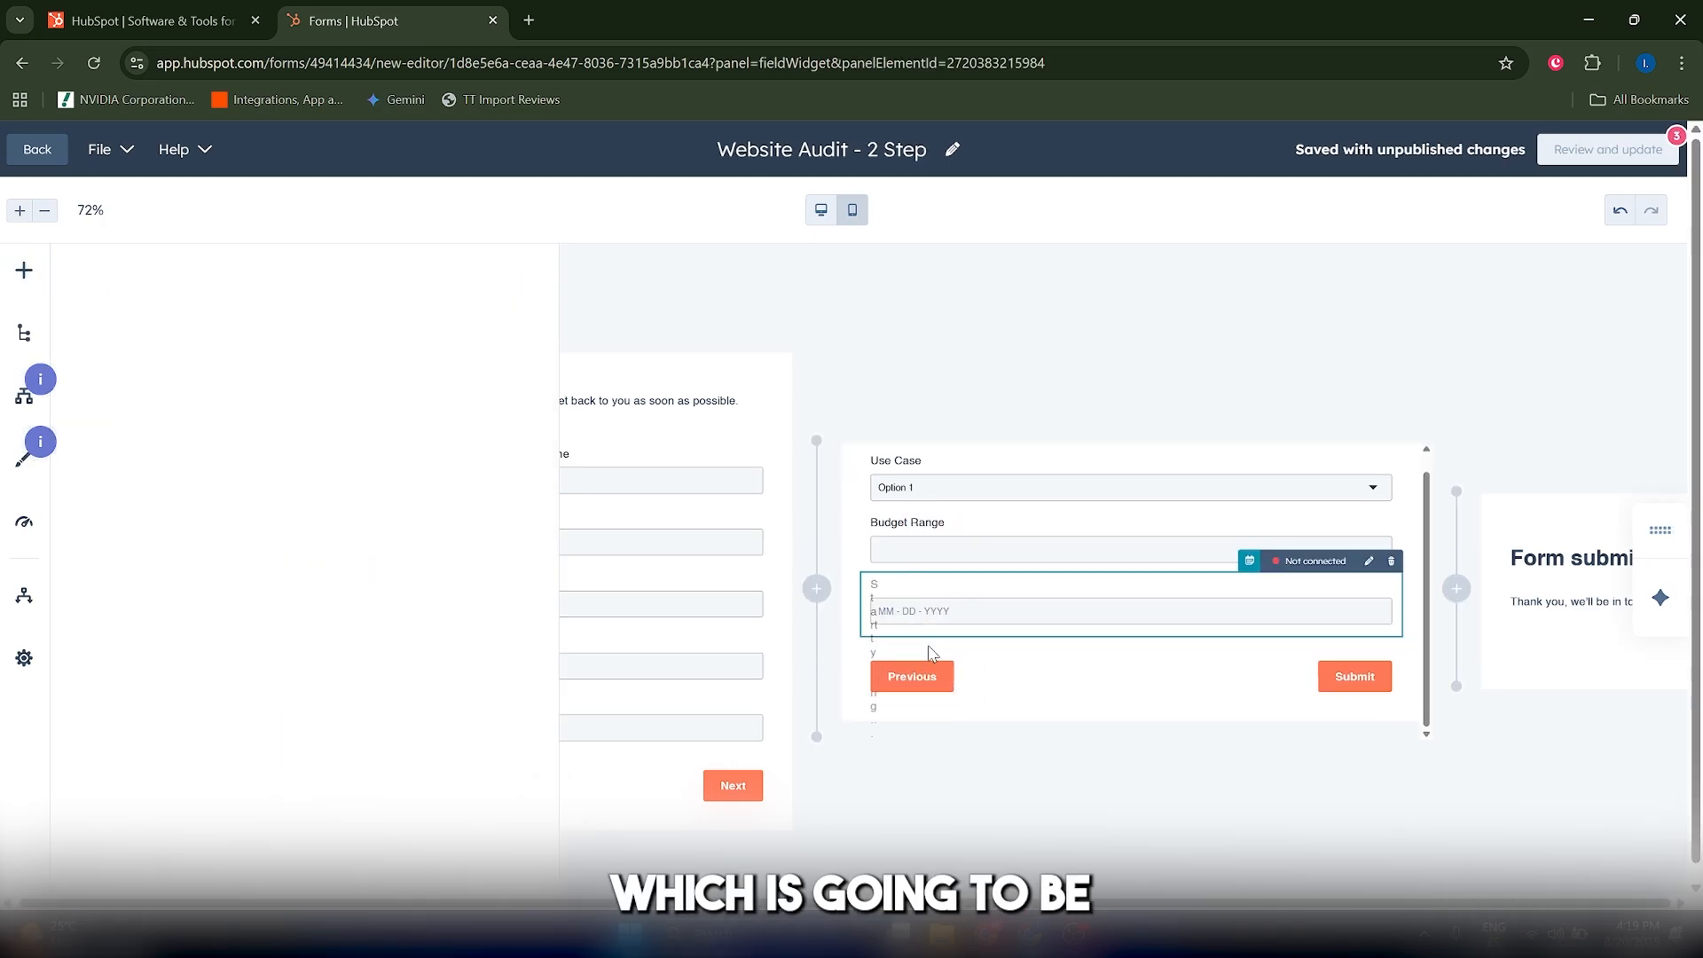
type("Esti")
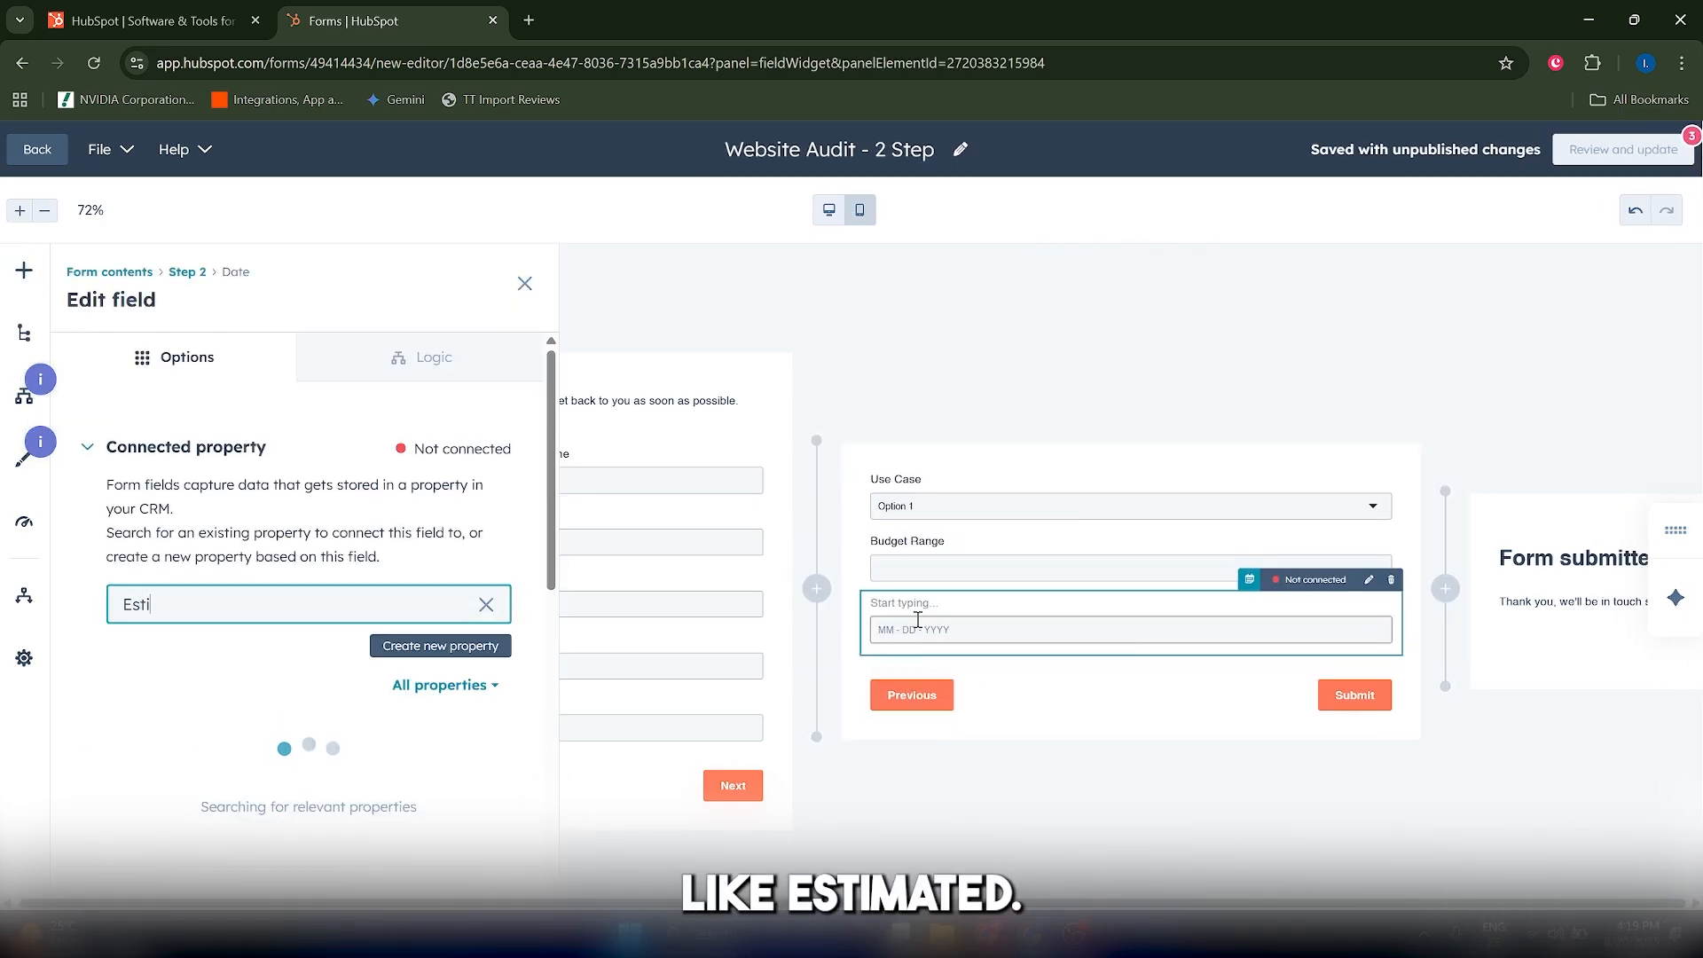
key("BackSpace")
key("BackSpace")
key("BackSpace")
left_click(911, 604)
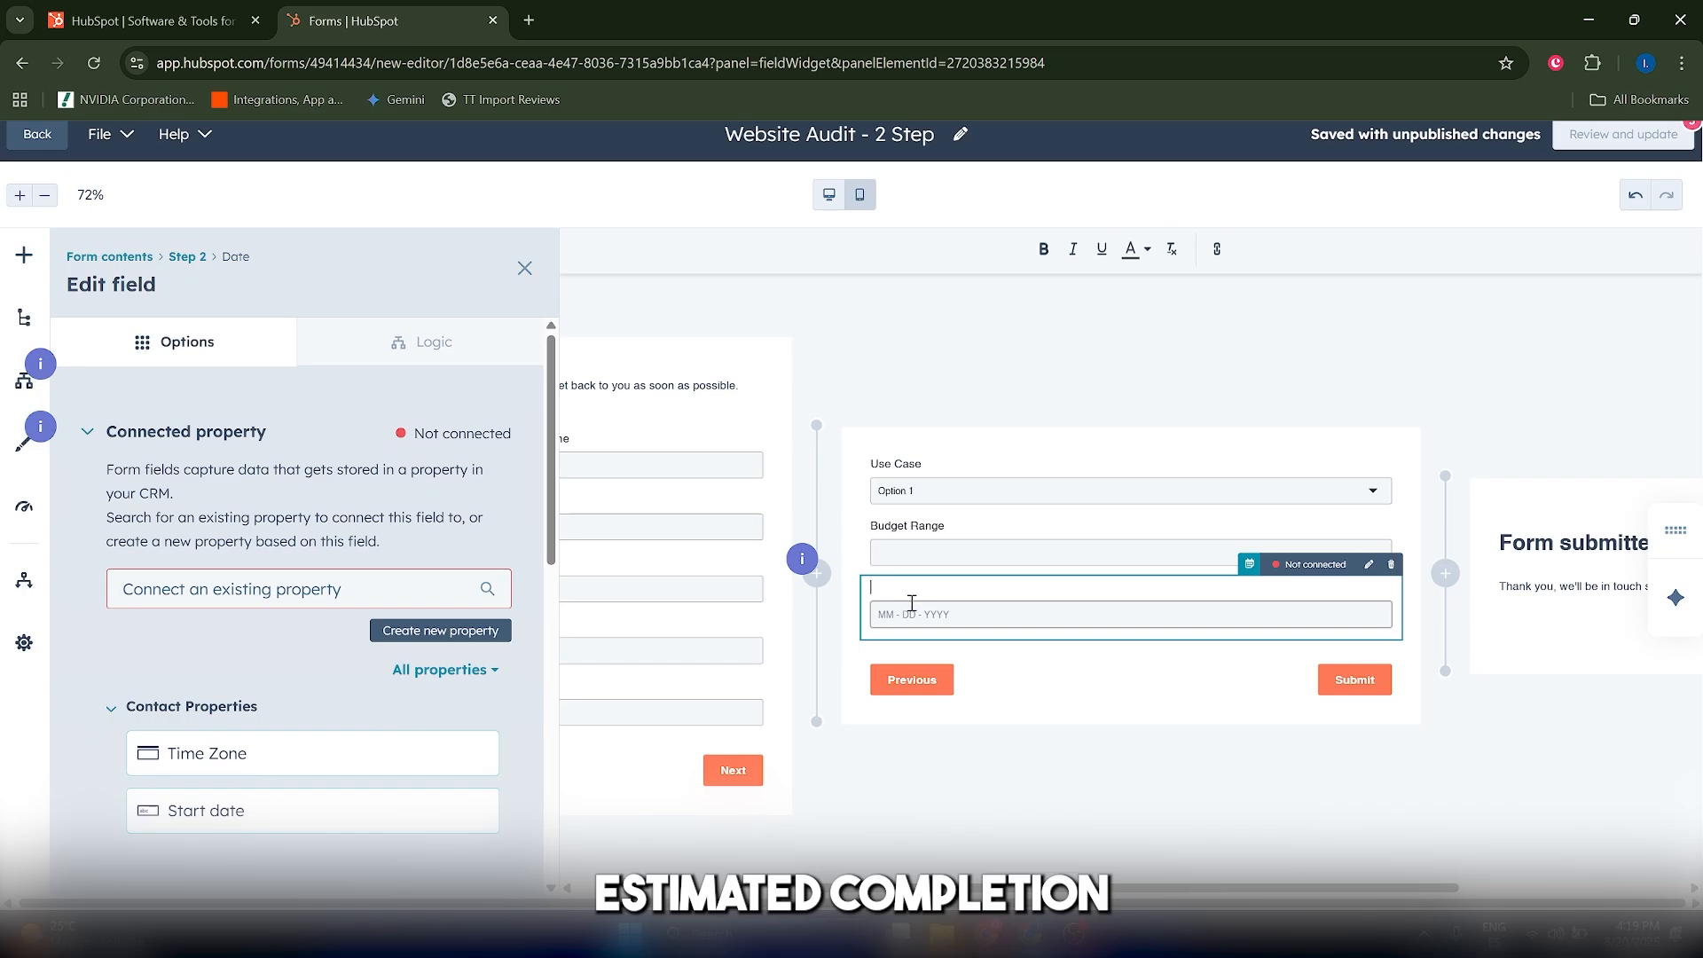
type("Estimated Completion Date")
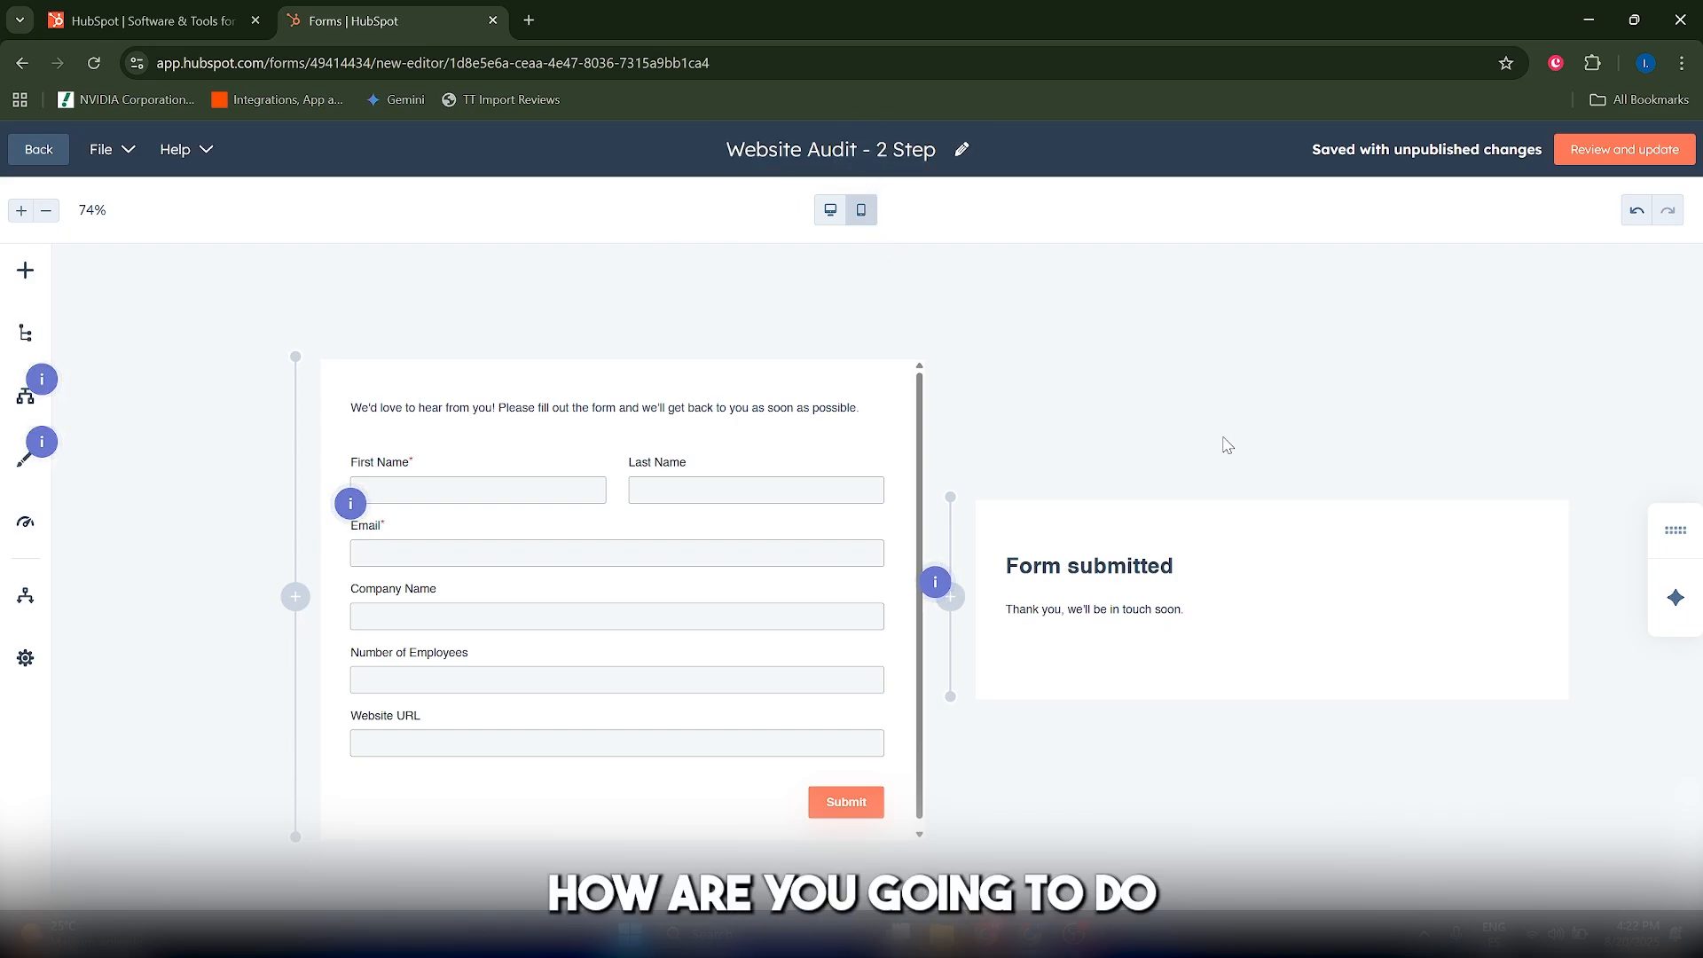
Add a Data Privacy element below the Website URL field and look over its consent text
left_click(29, 277)
left_click(138, 432)
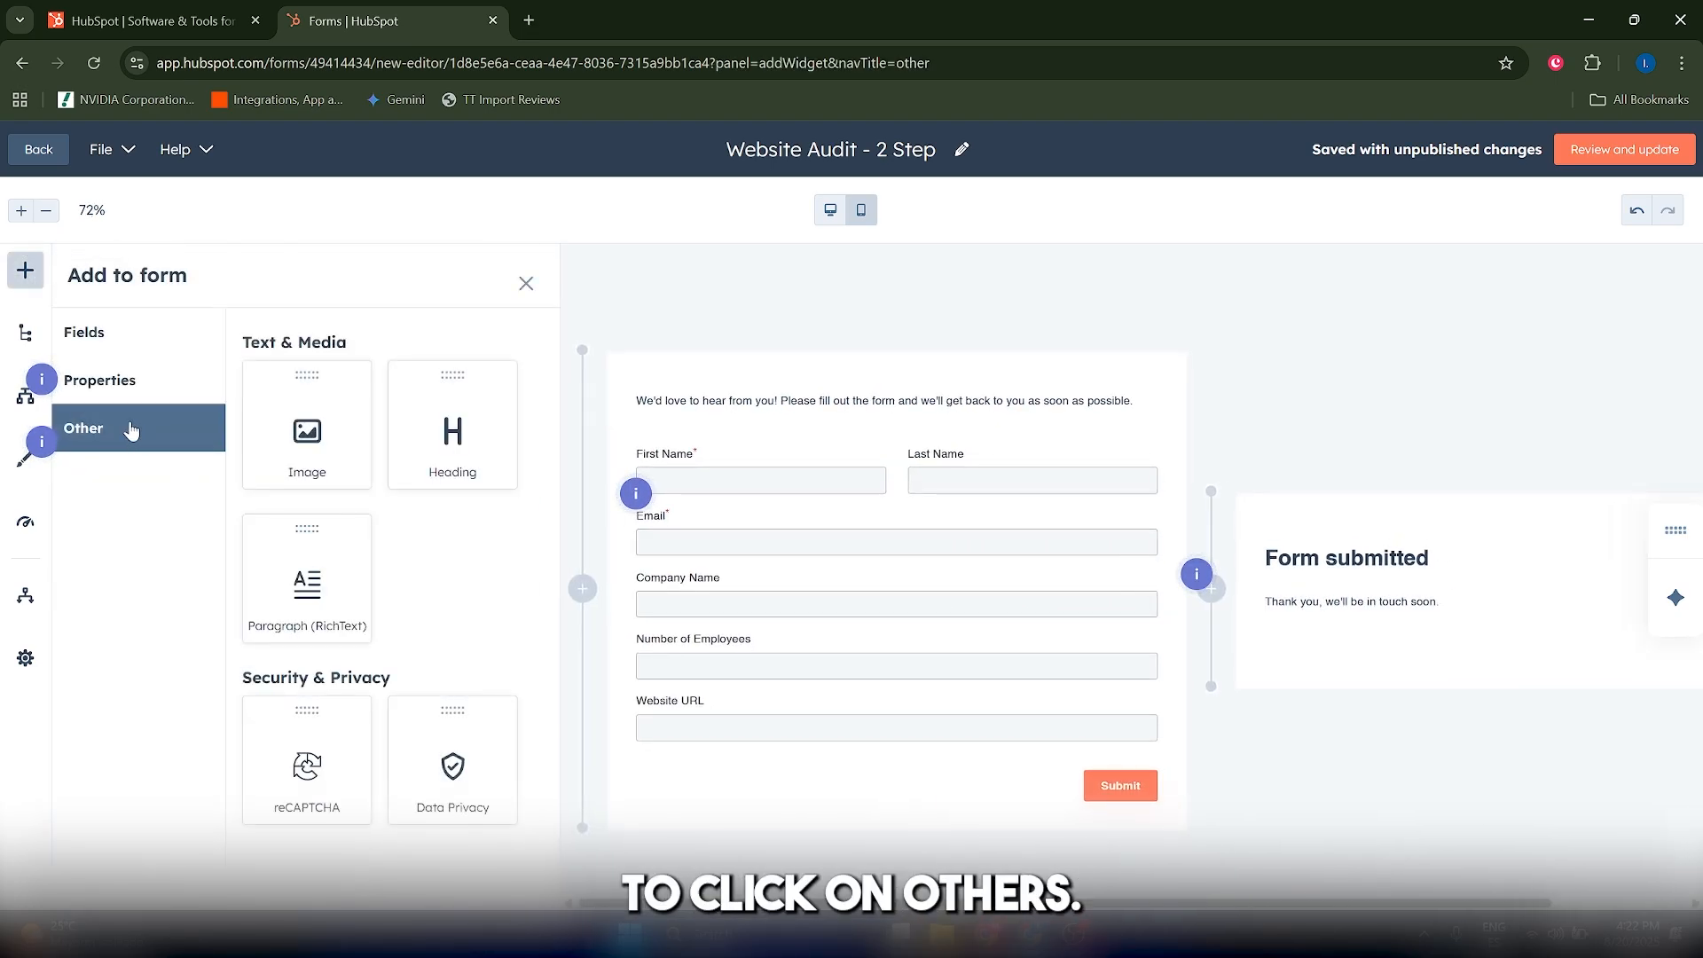
left_click_drag(432, 764, 810, 761)
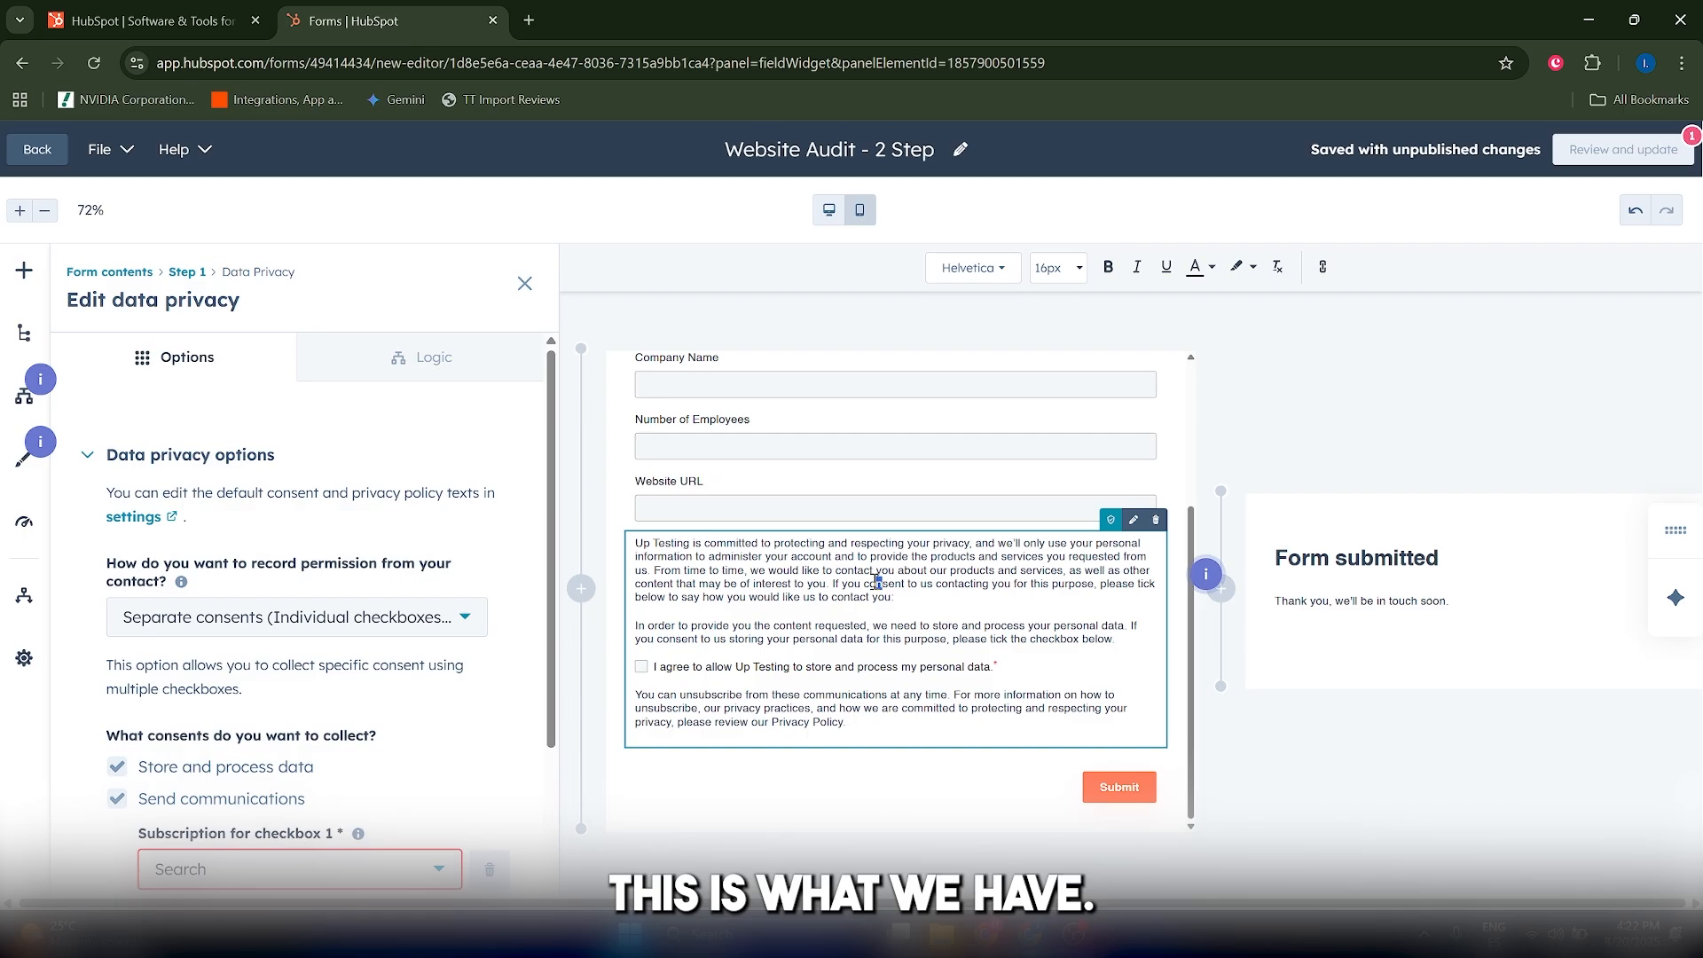
scroll(898, 582, "down", 1)
left_click_drag(897, 582, 612, 554)
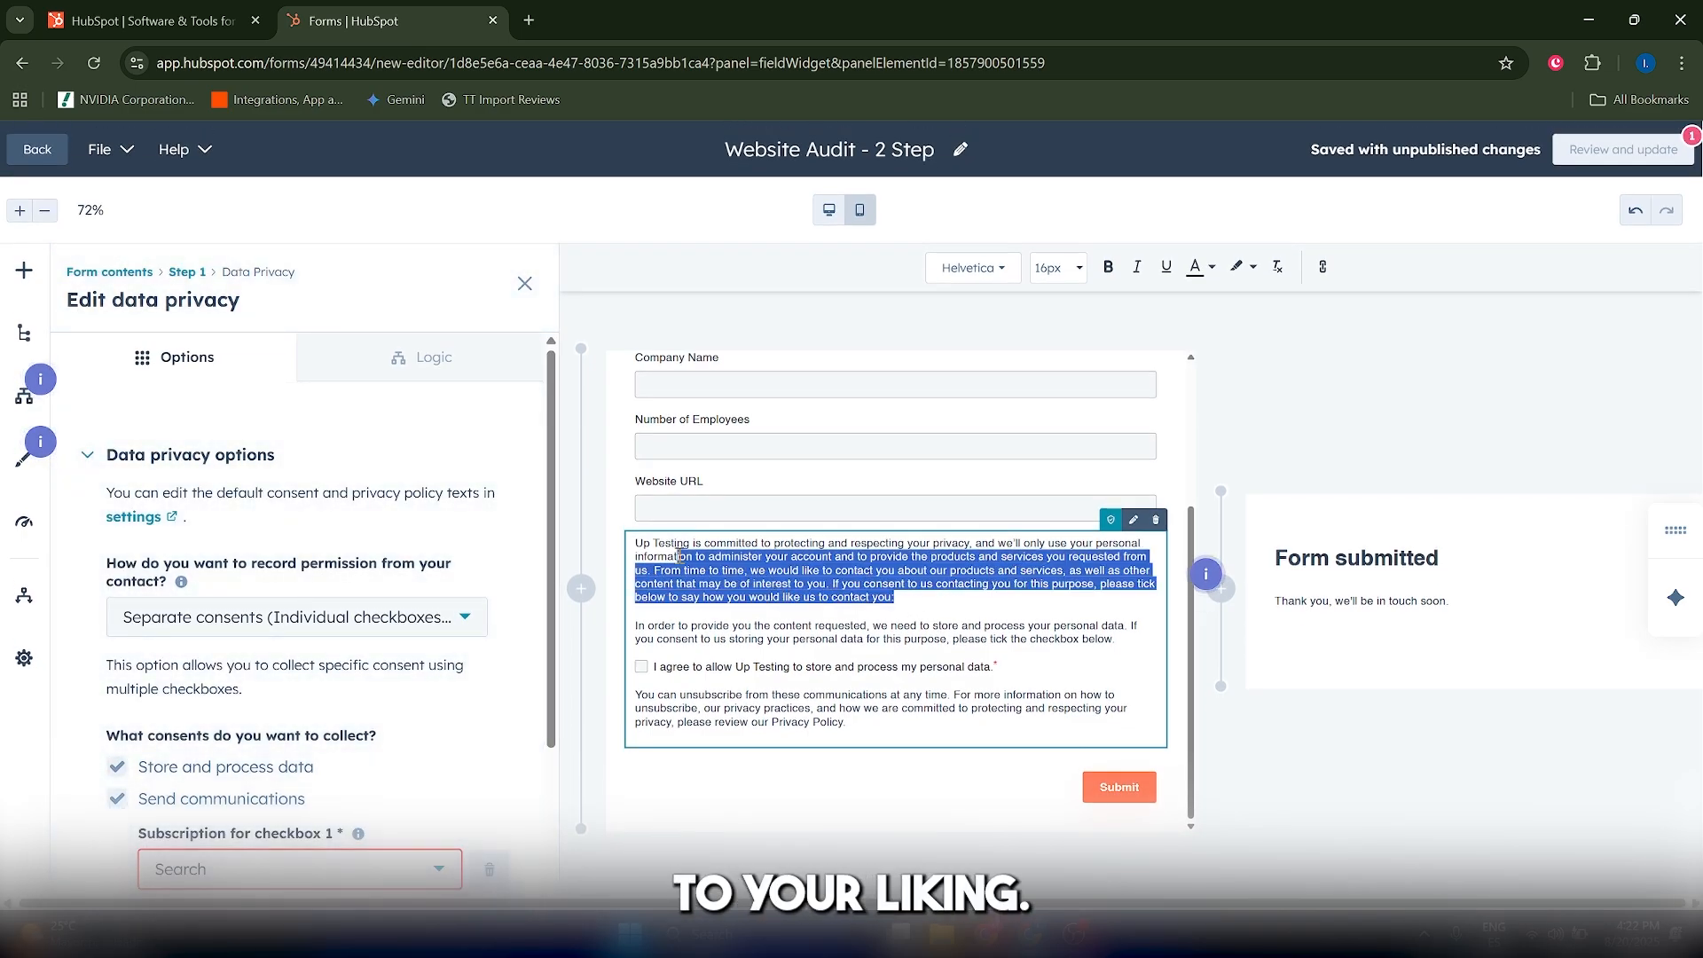
left_click_drag(1114, 642, 646, 547)
left_click(648, 639)
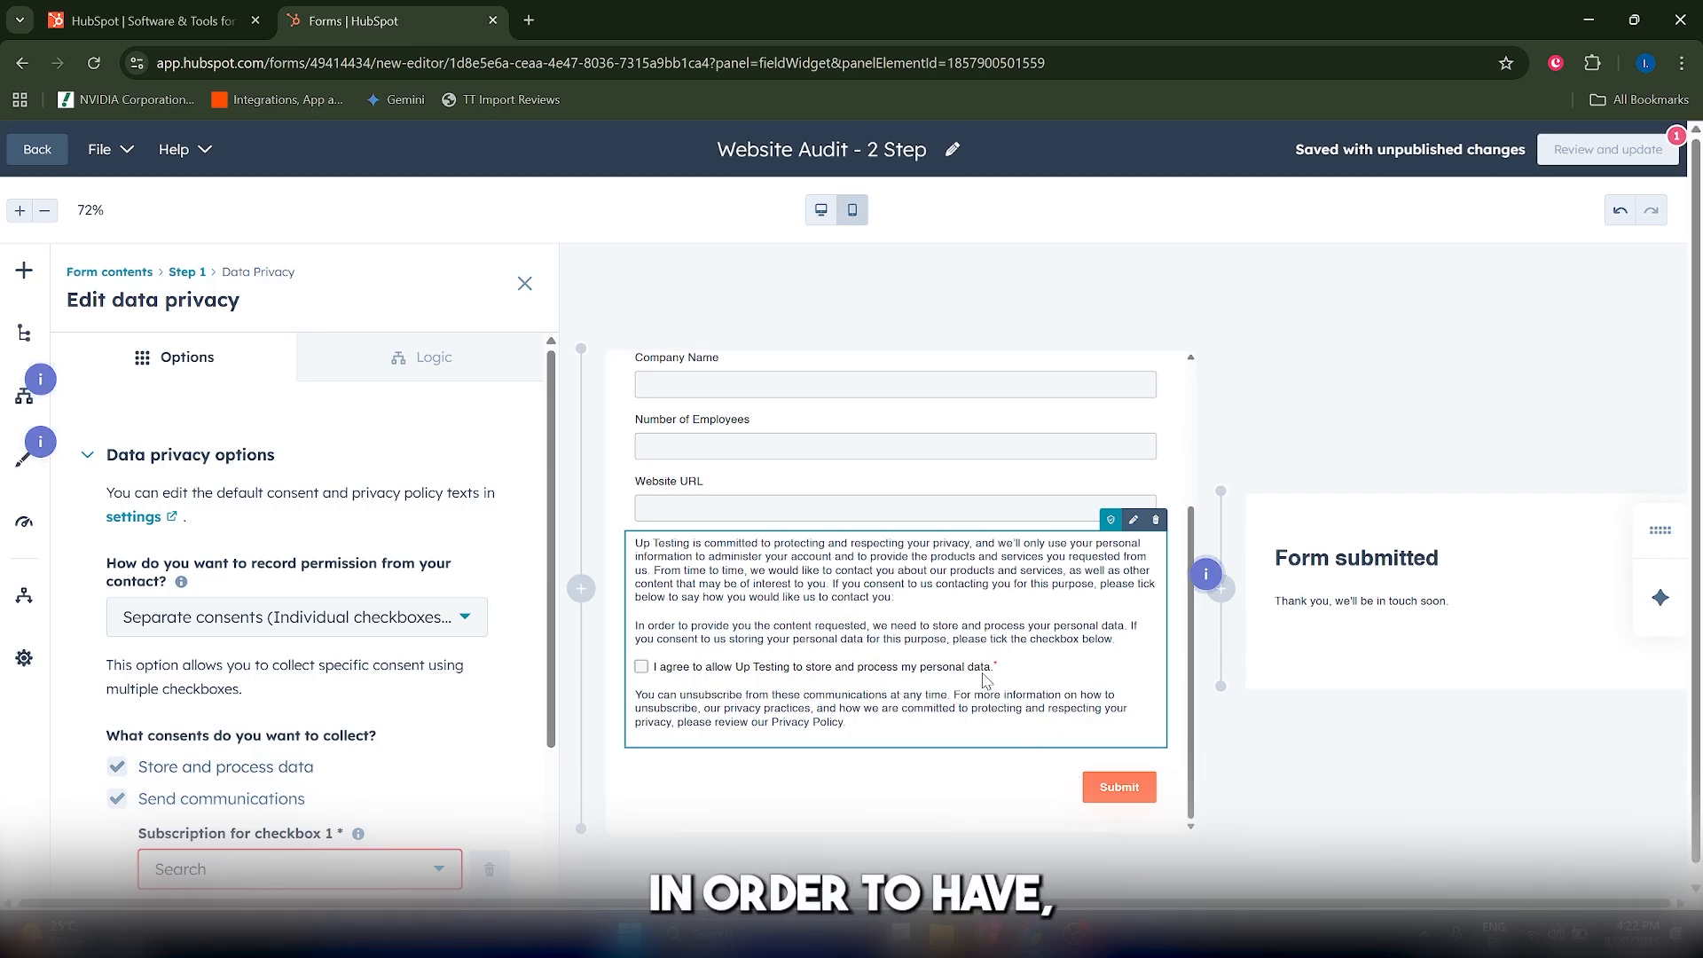
Make the communications consent checkbox required and set its subscription type to One to One
scroll(398, 664, "down", 3)
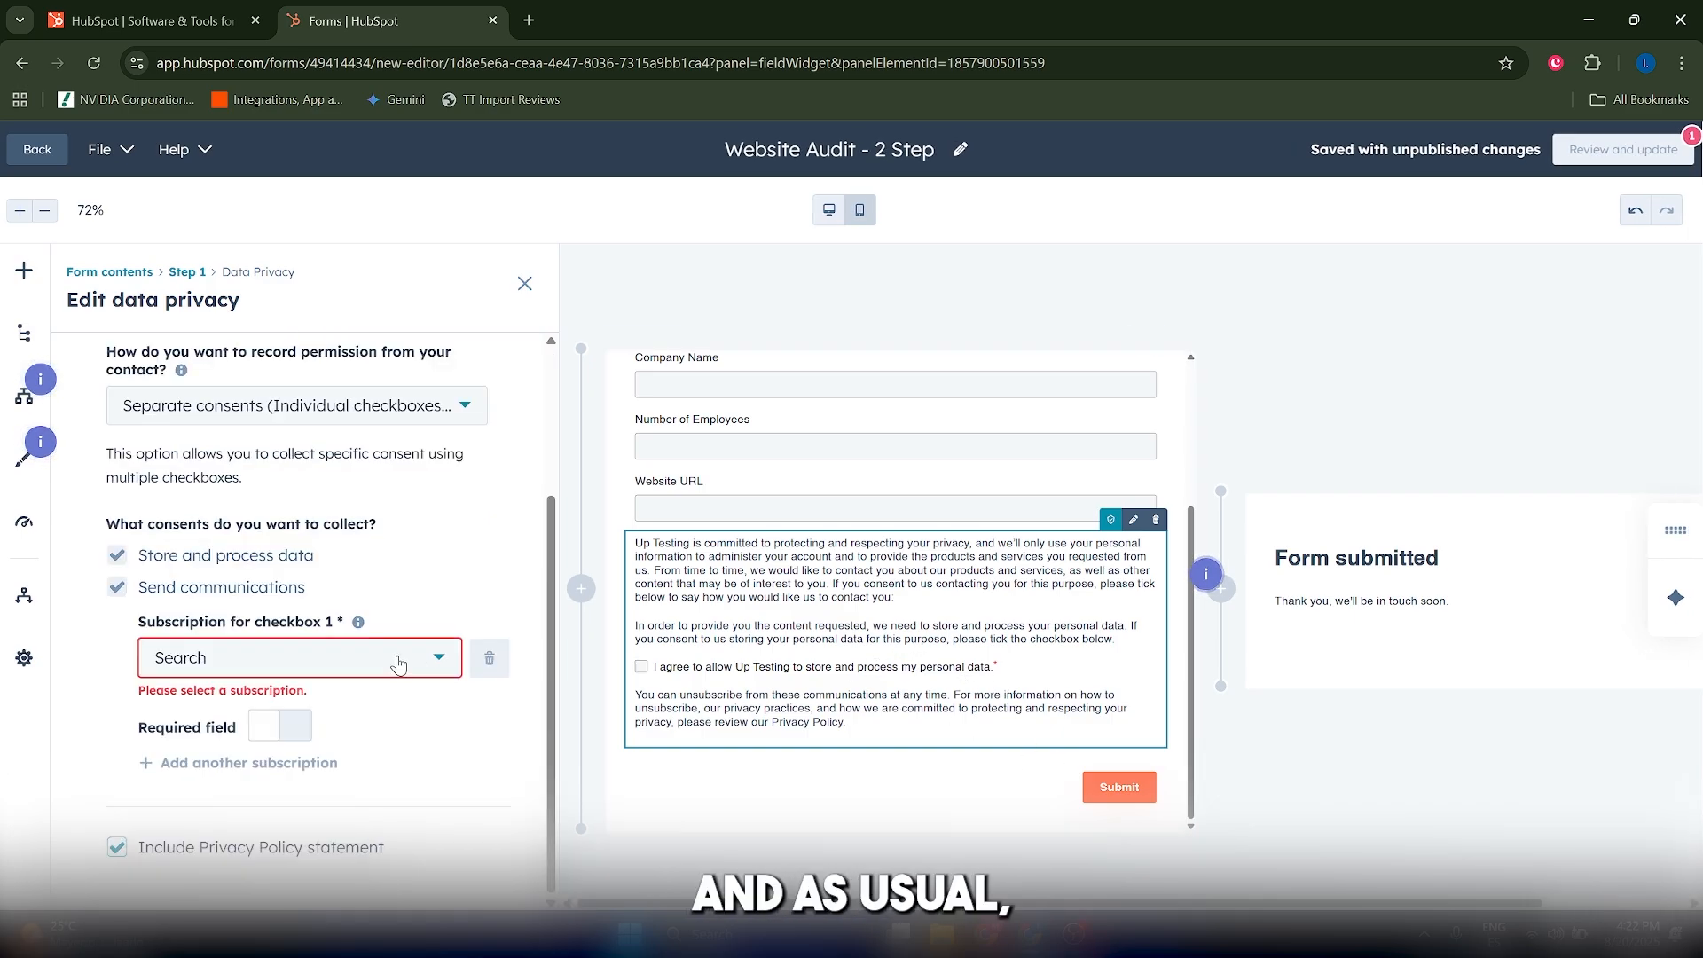
left_click(286, 733)
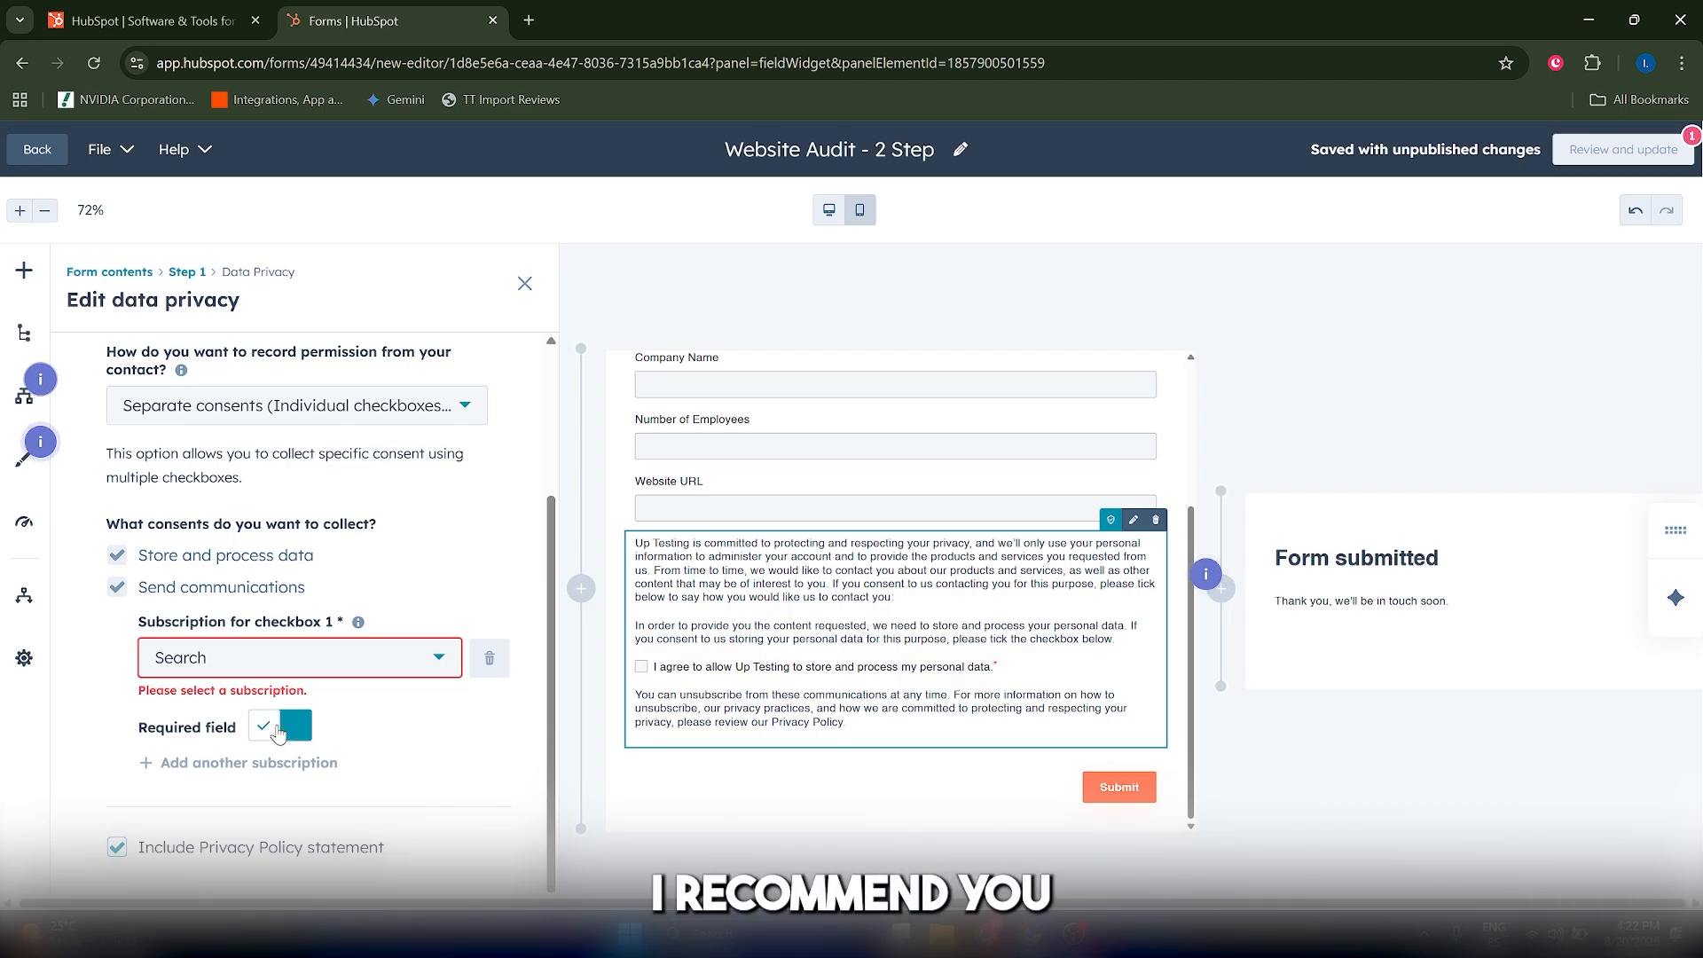
left_click(314, 665)
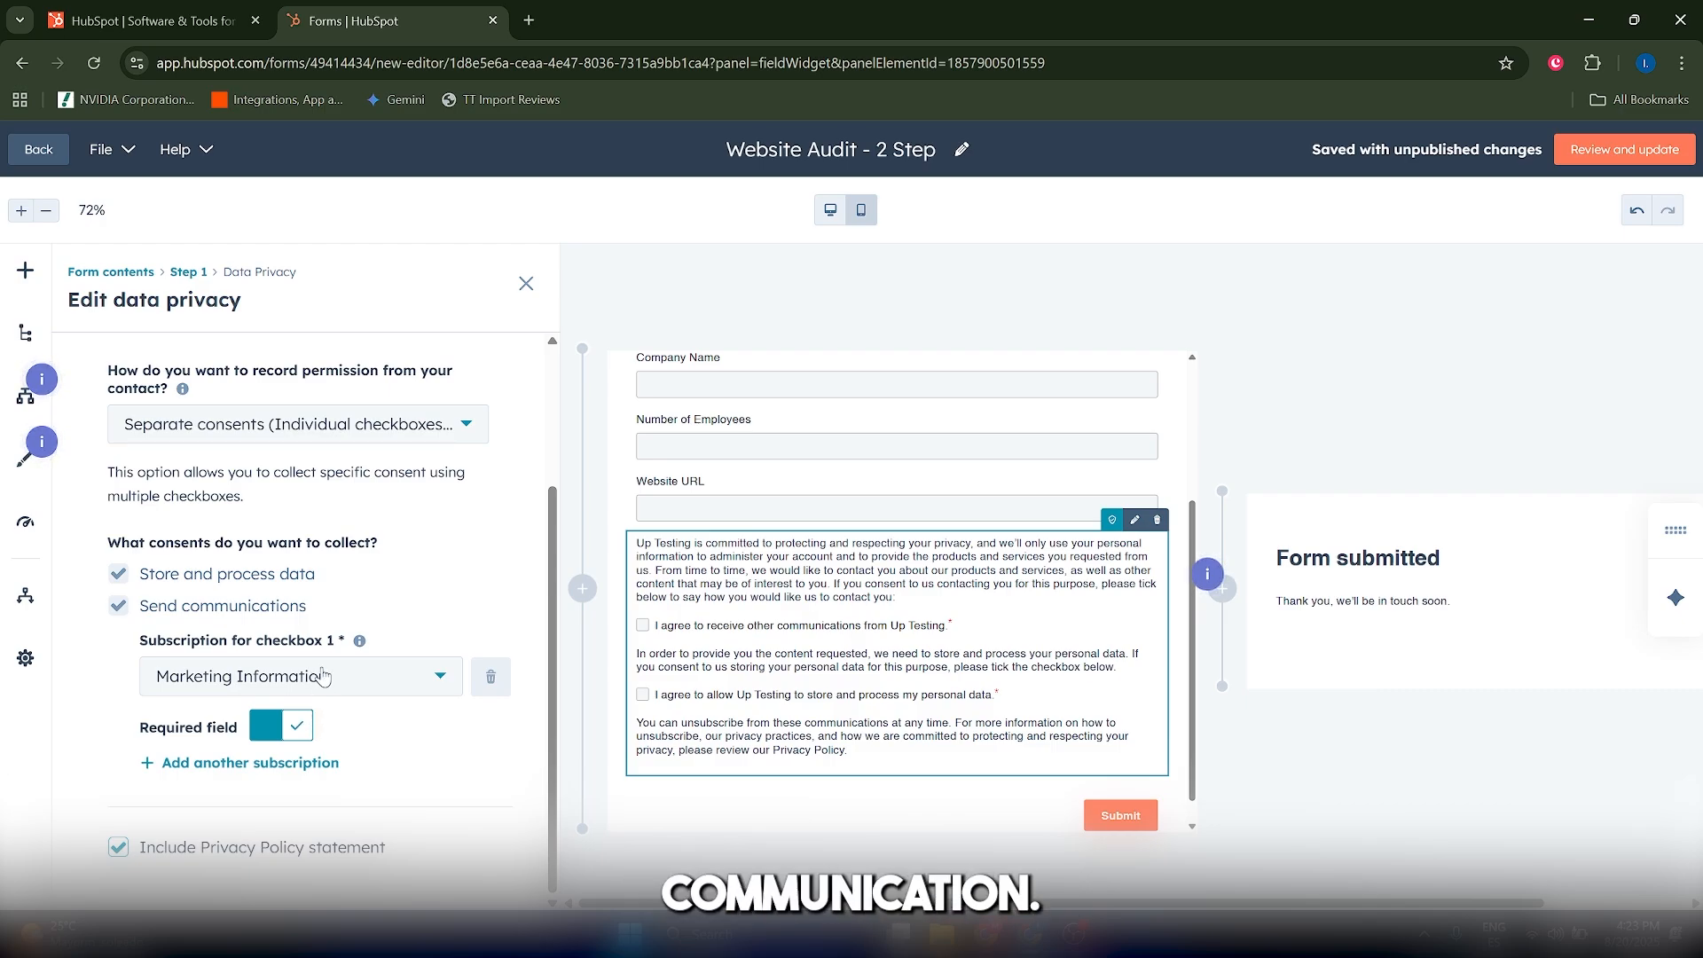
left_click(324, 677)
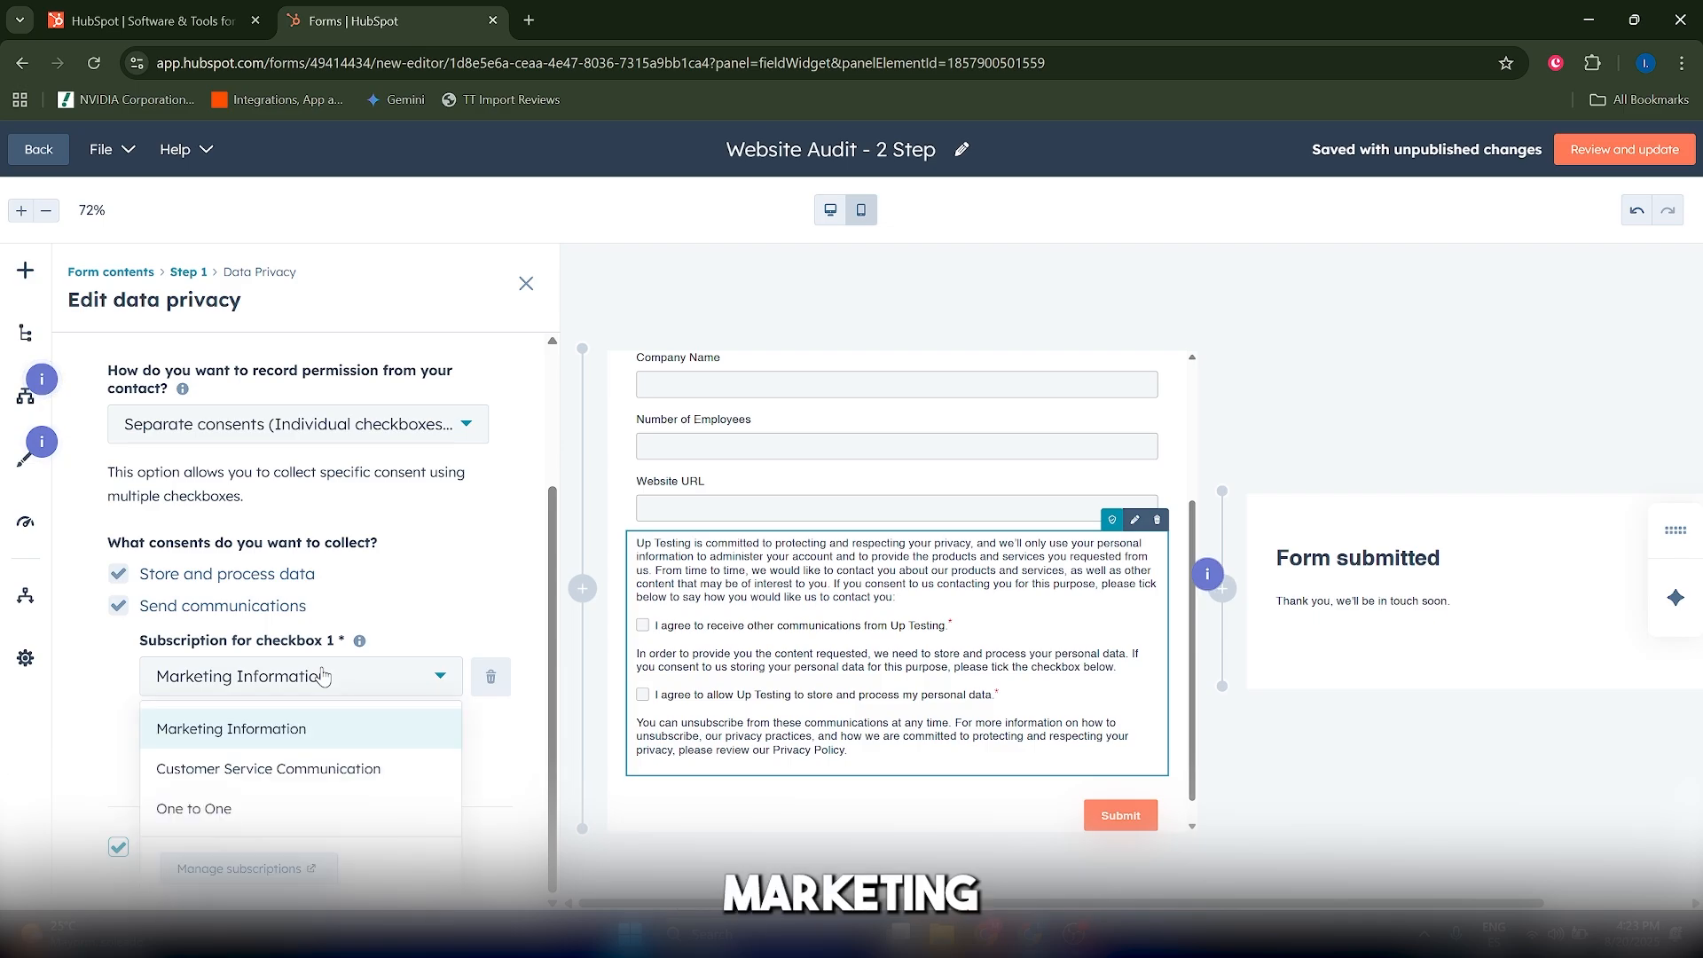
left_click(256, 805)
Add a reCAPTCHA element below the data privacy text and return to the form canvas
left_click(25, 270)
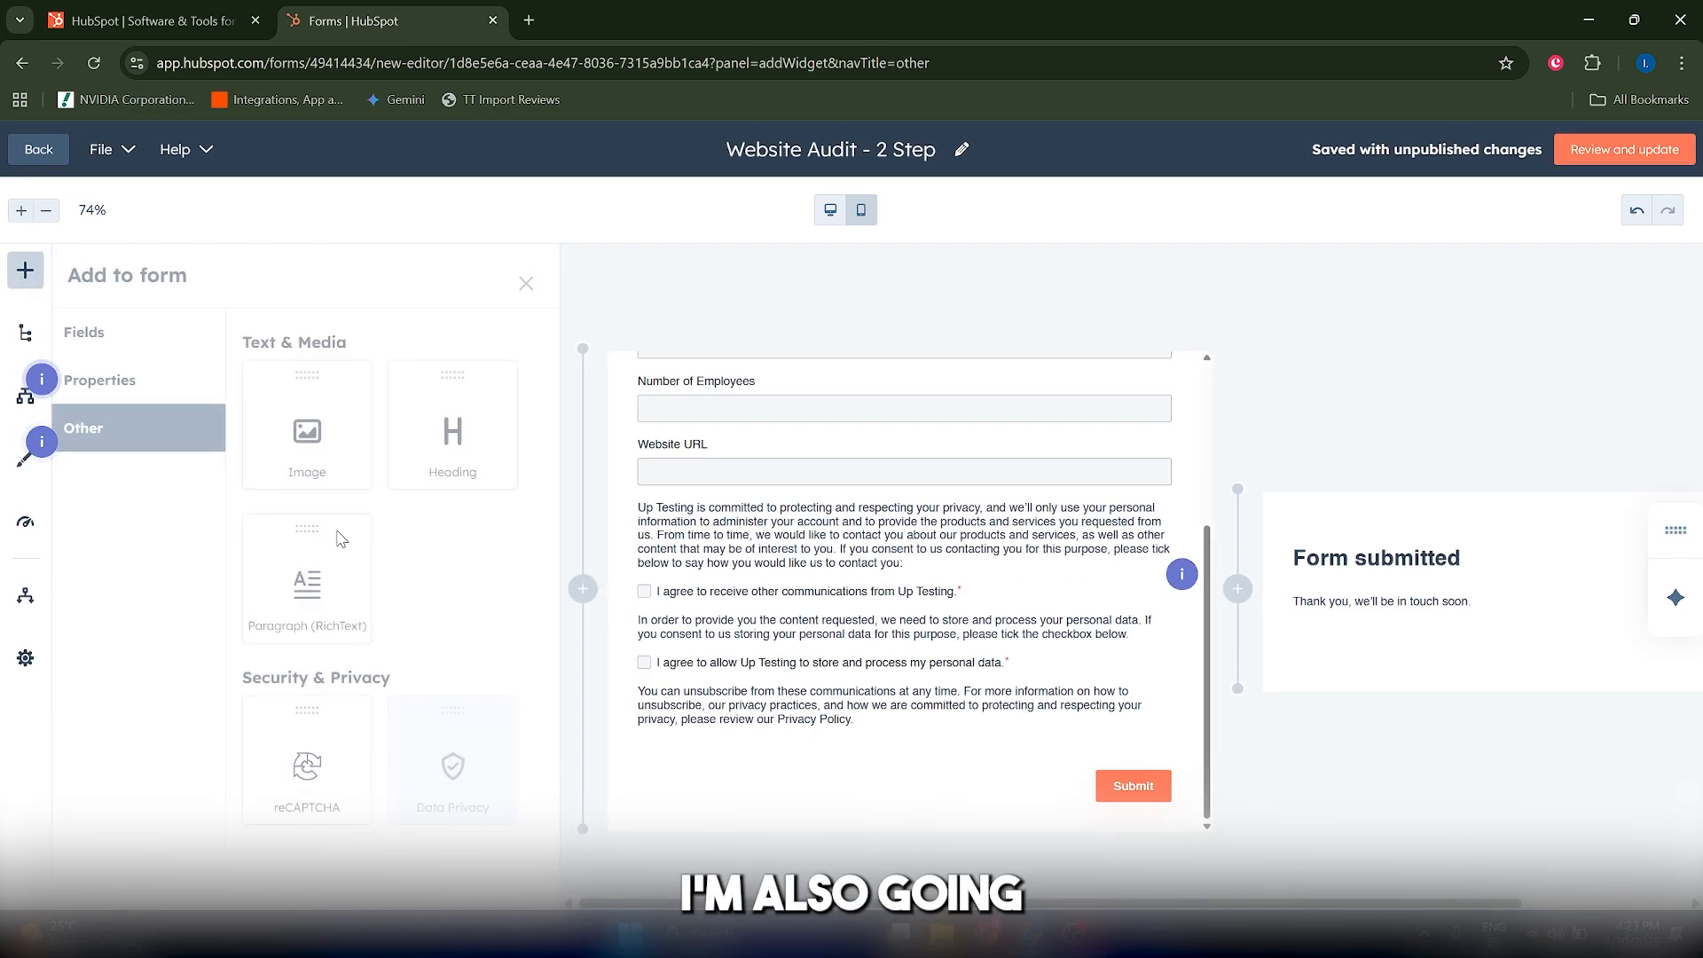
left_click_drag(350, 749, 749, 750)
left_click(1583, 329)
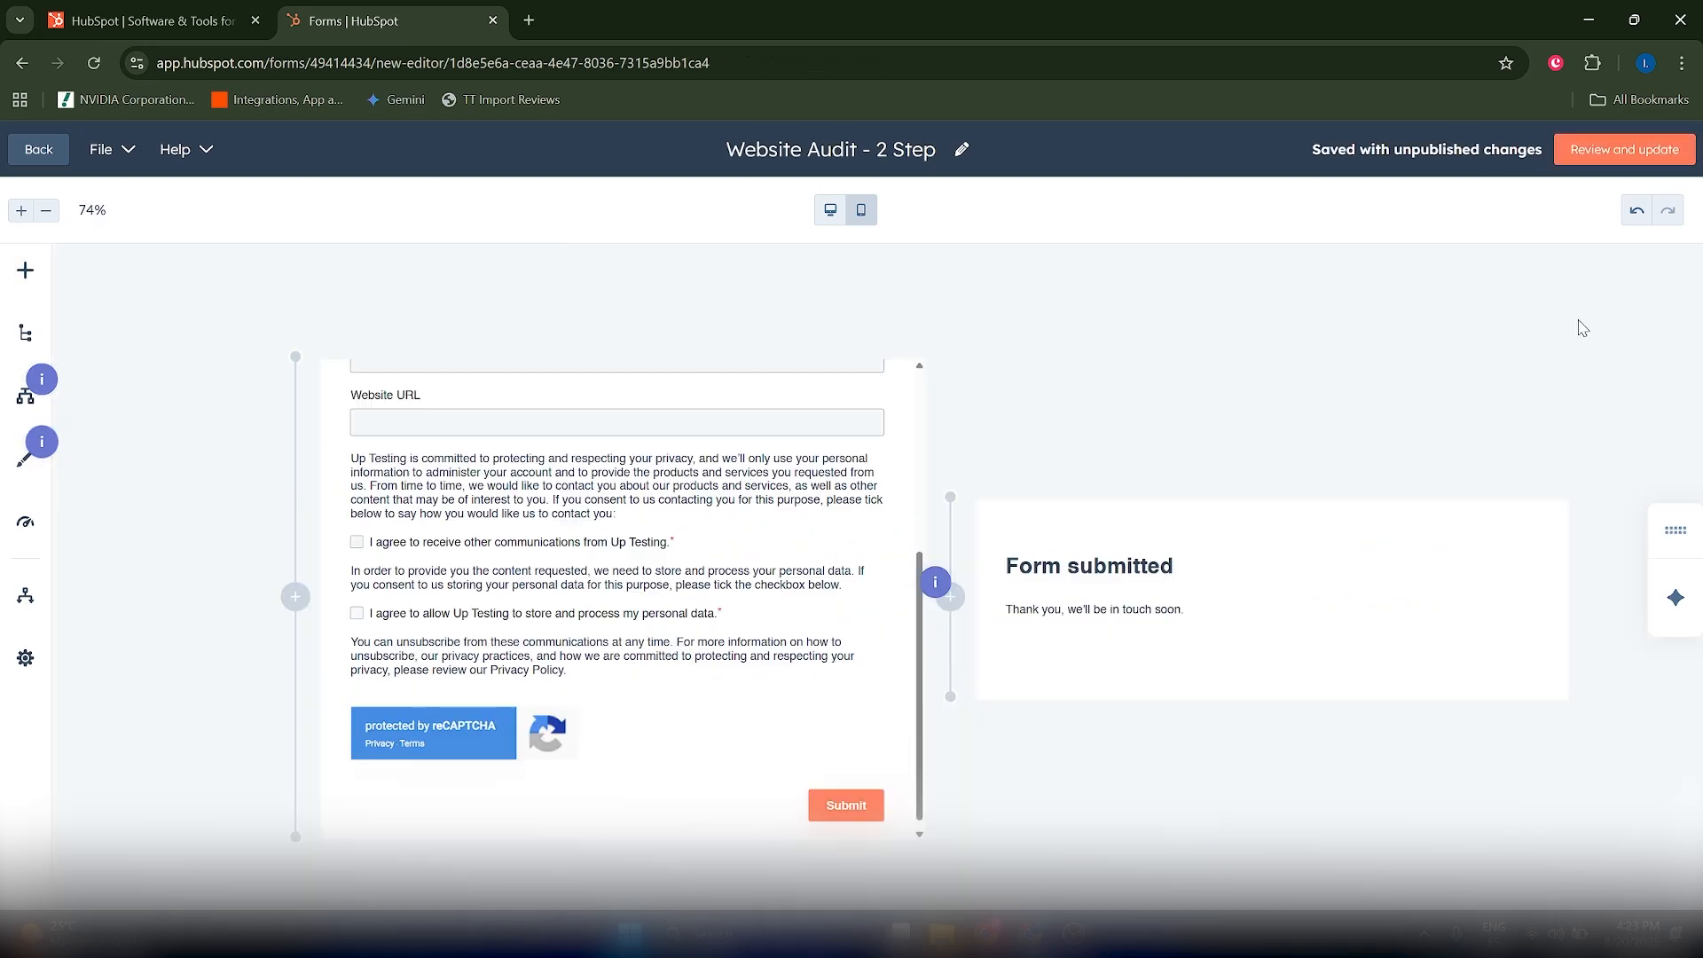
Publish the updated form and check the live version from its contact fields down to the reCAPTCHA
left_click(1585, 156)
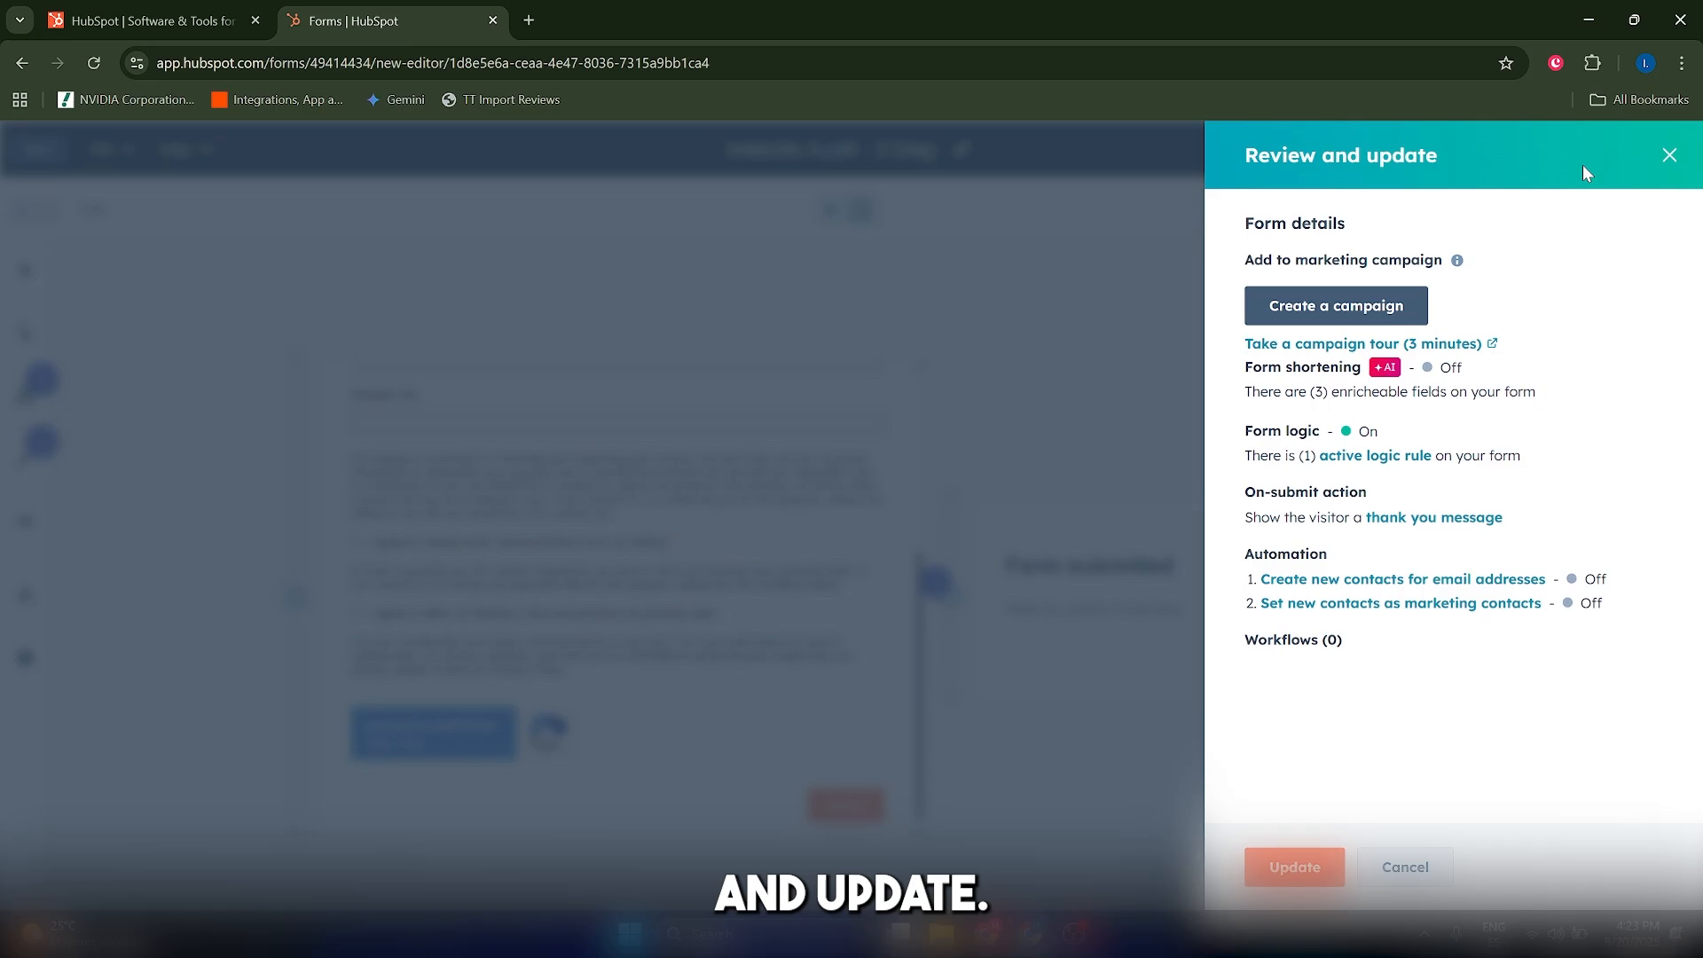
left_click(1294, 867)
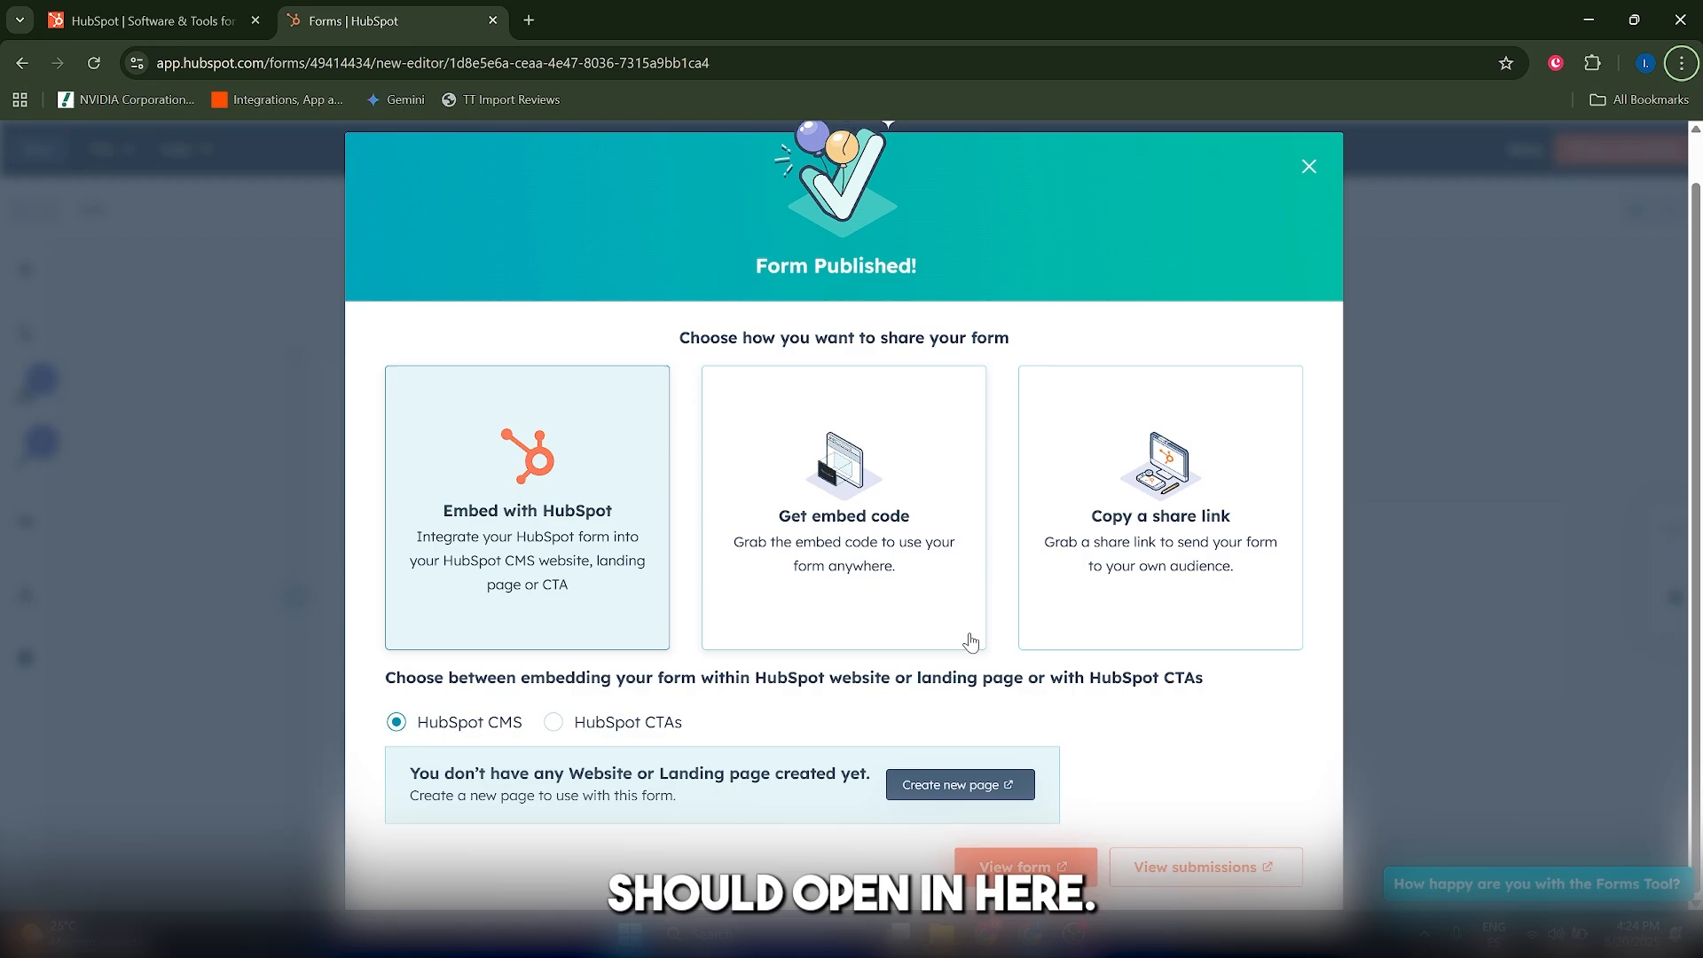
left_click(1042, 878)
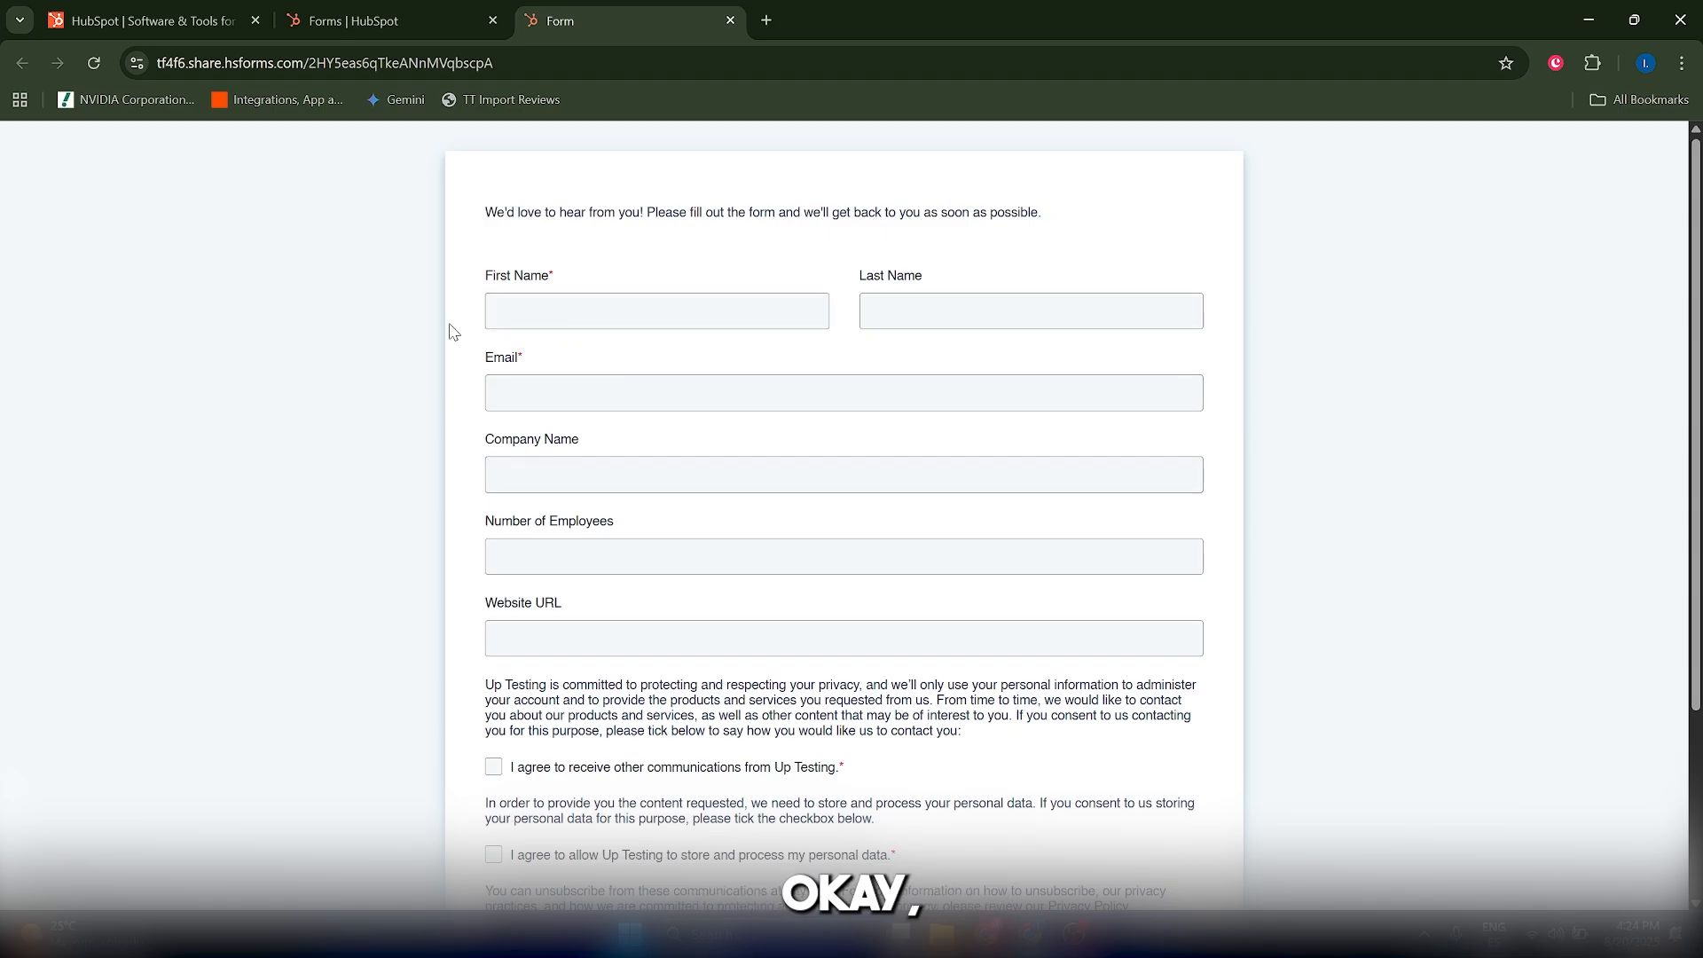
scroll(643, 628, "down", 3)
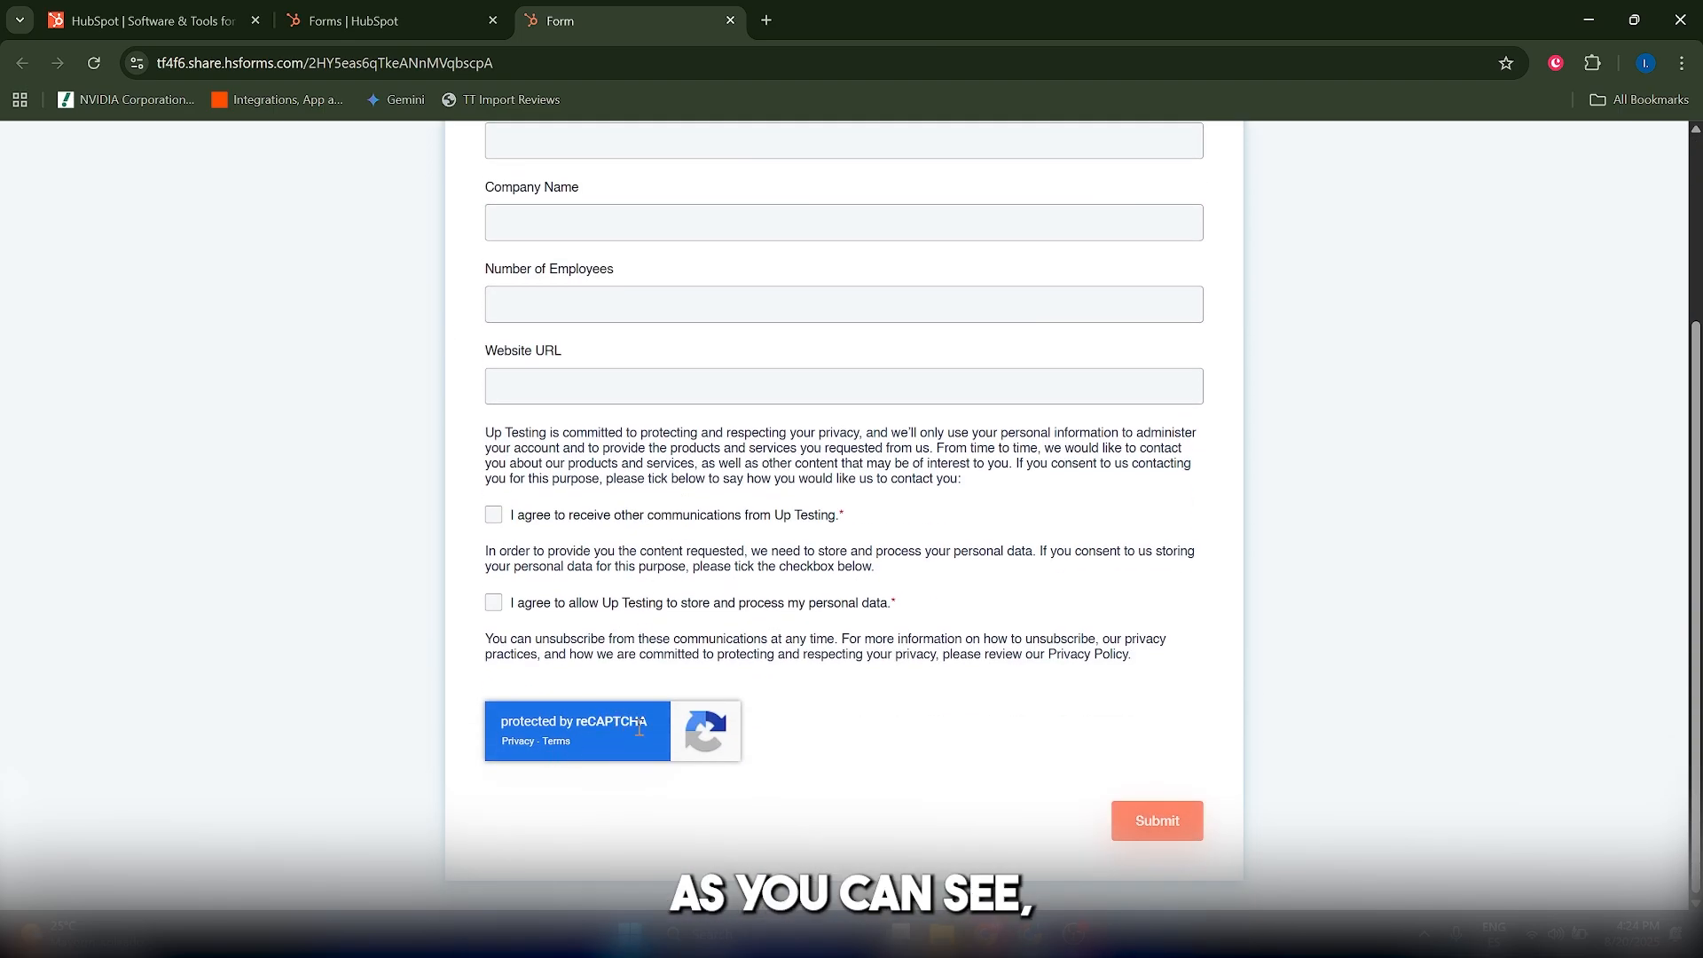
scroll(624, 738, "up", 3)
key("ctrl+w")
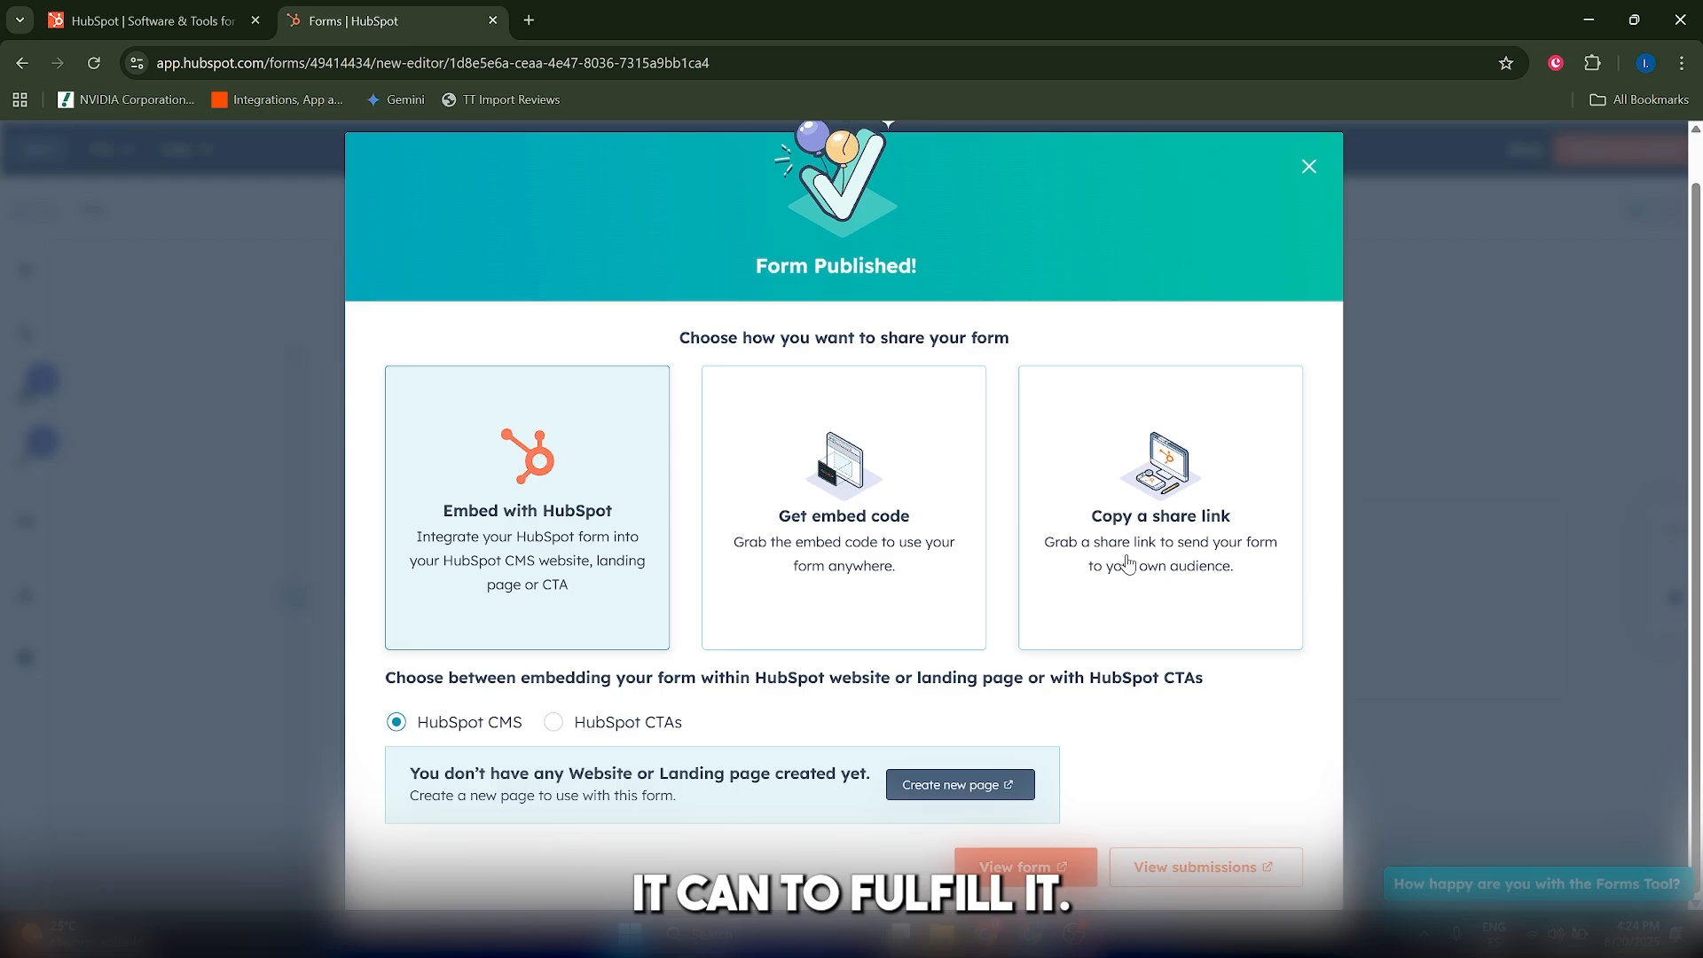
Copy the published form's share link and select its website embed code
left_click(1157, 574)
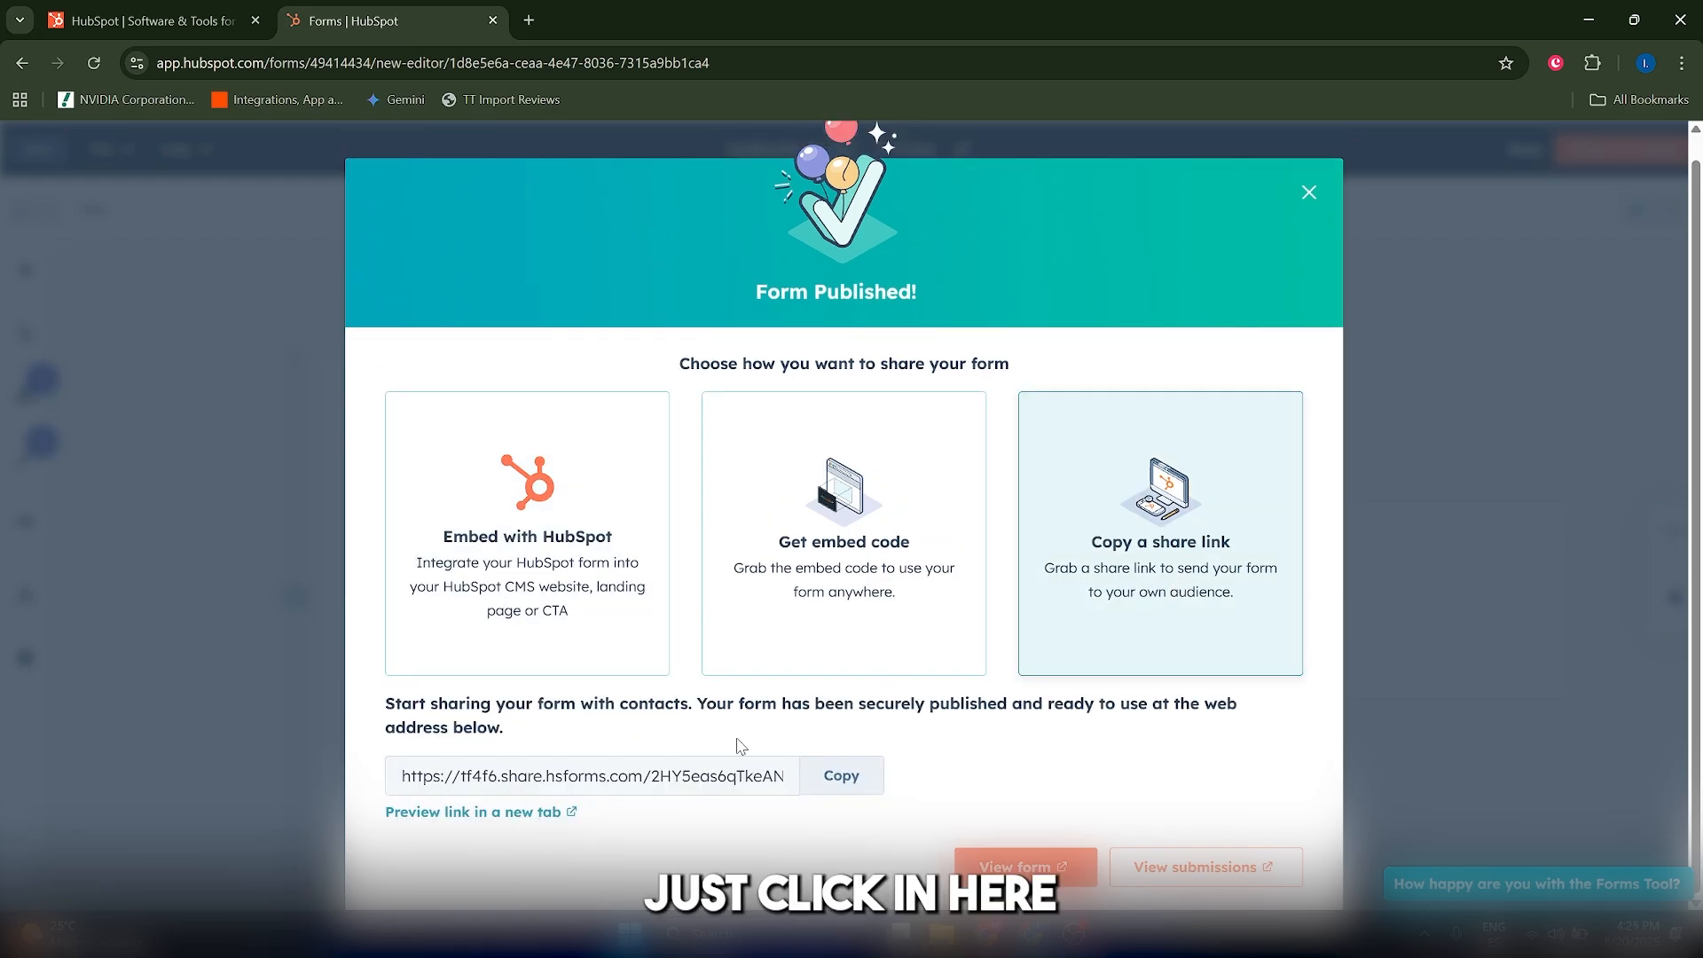
left_click(841, 775)
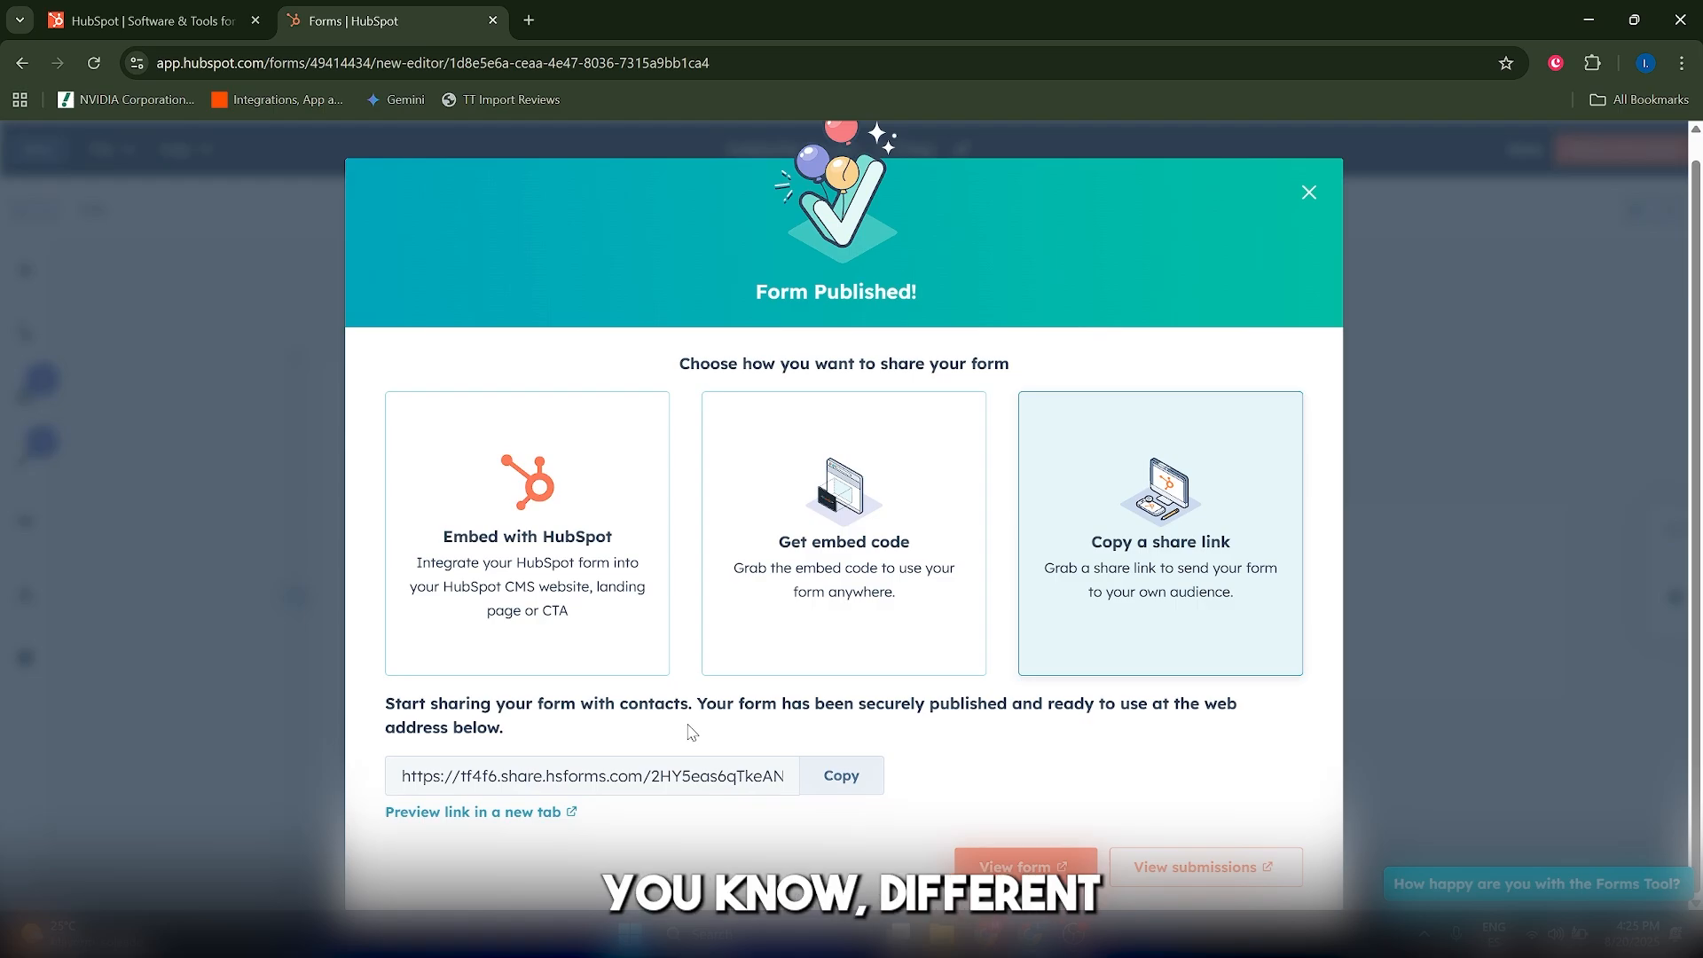
left_click(808, 545)
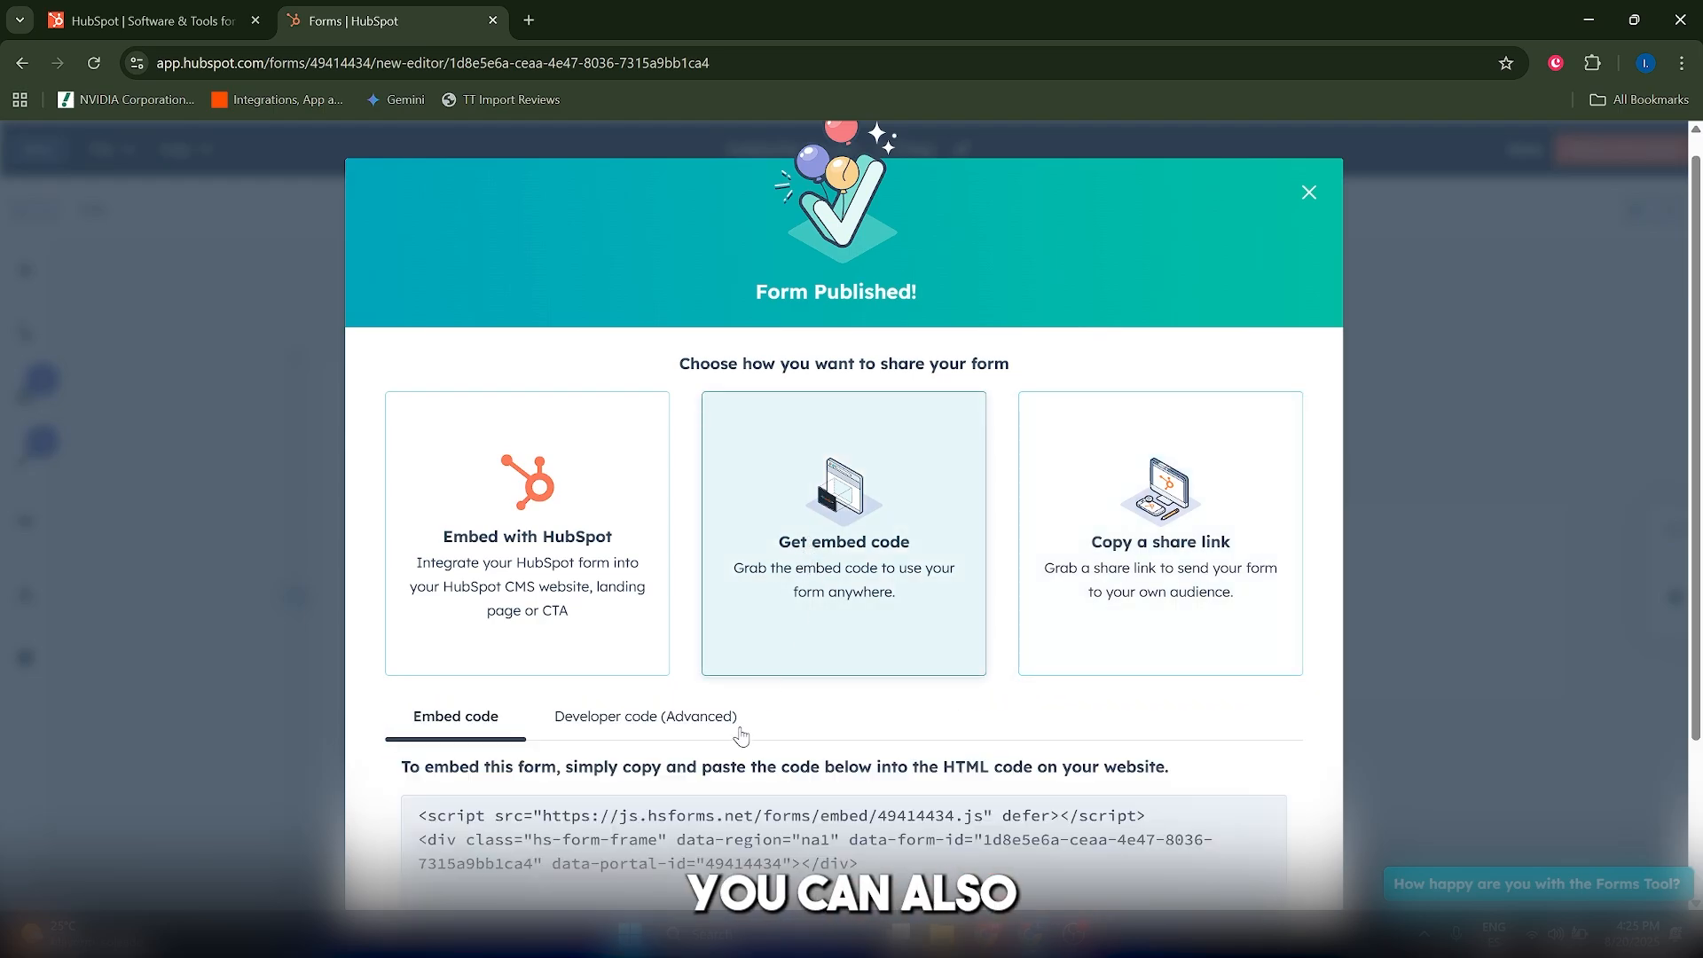
scroll(743, 741, "down", 2)
left_click(524, 628)
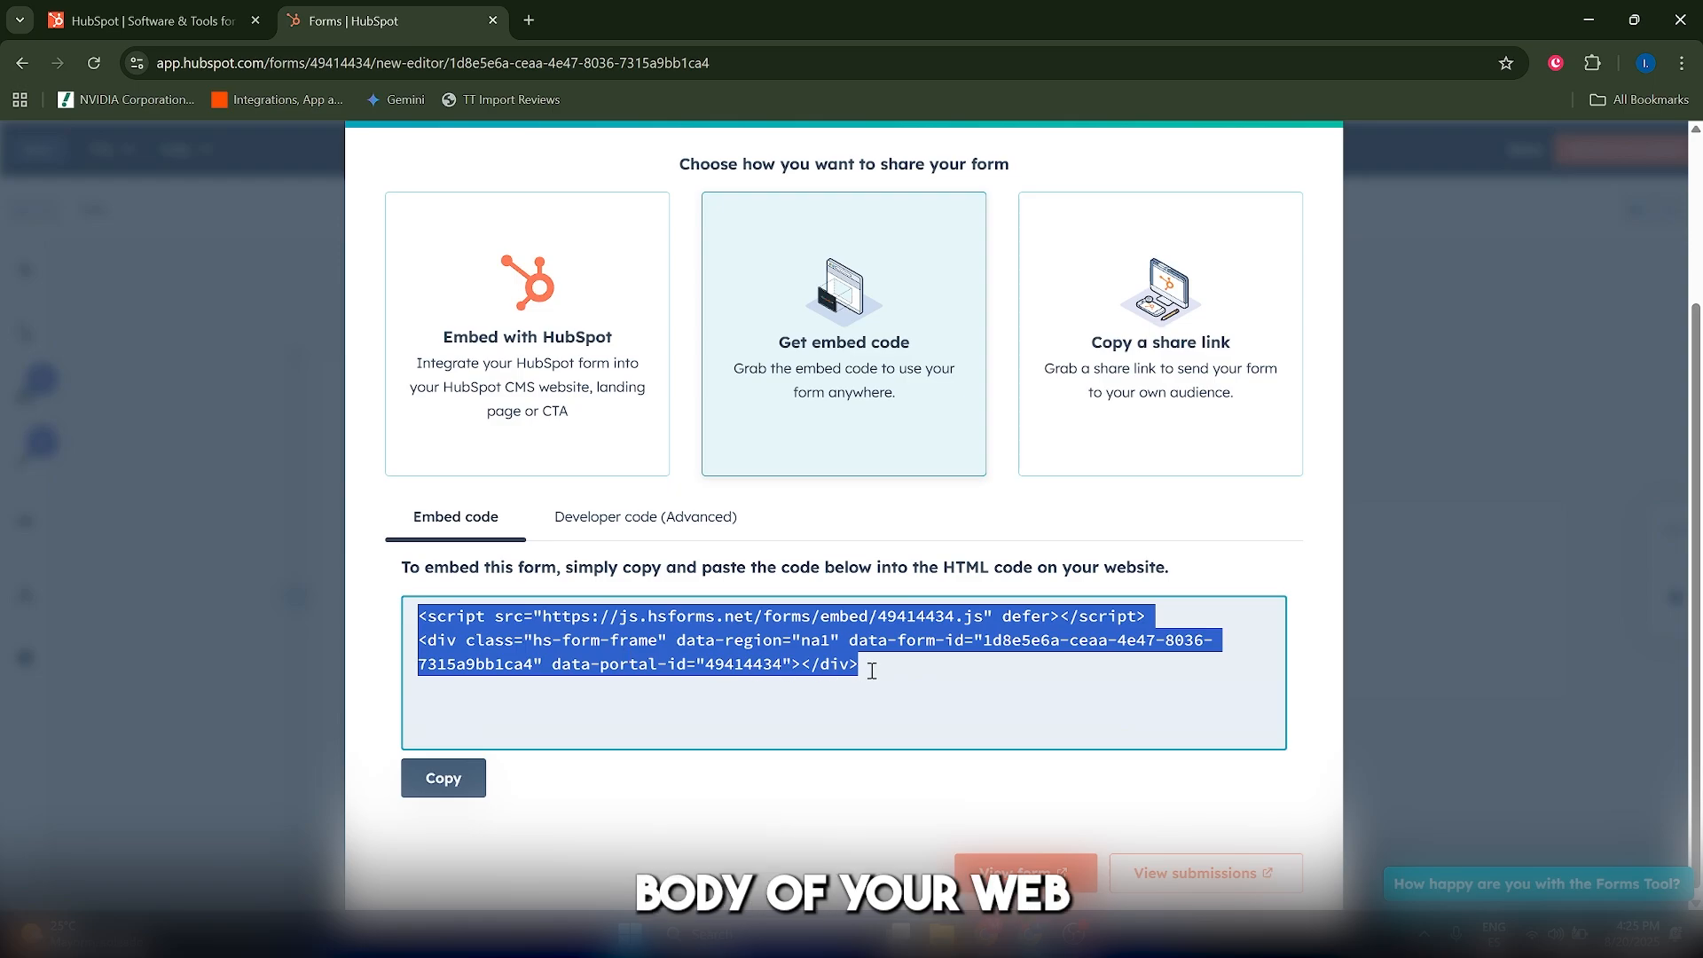
Compare the options for embedding the form in HubSpot and through embed code
left_click(552, 370)
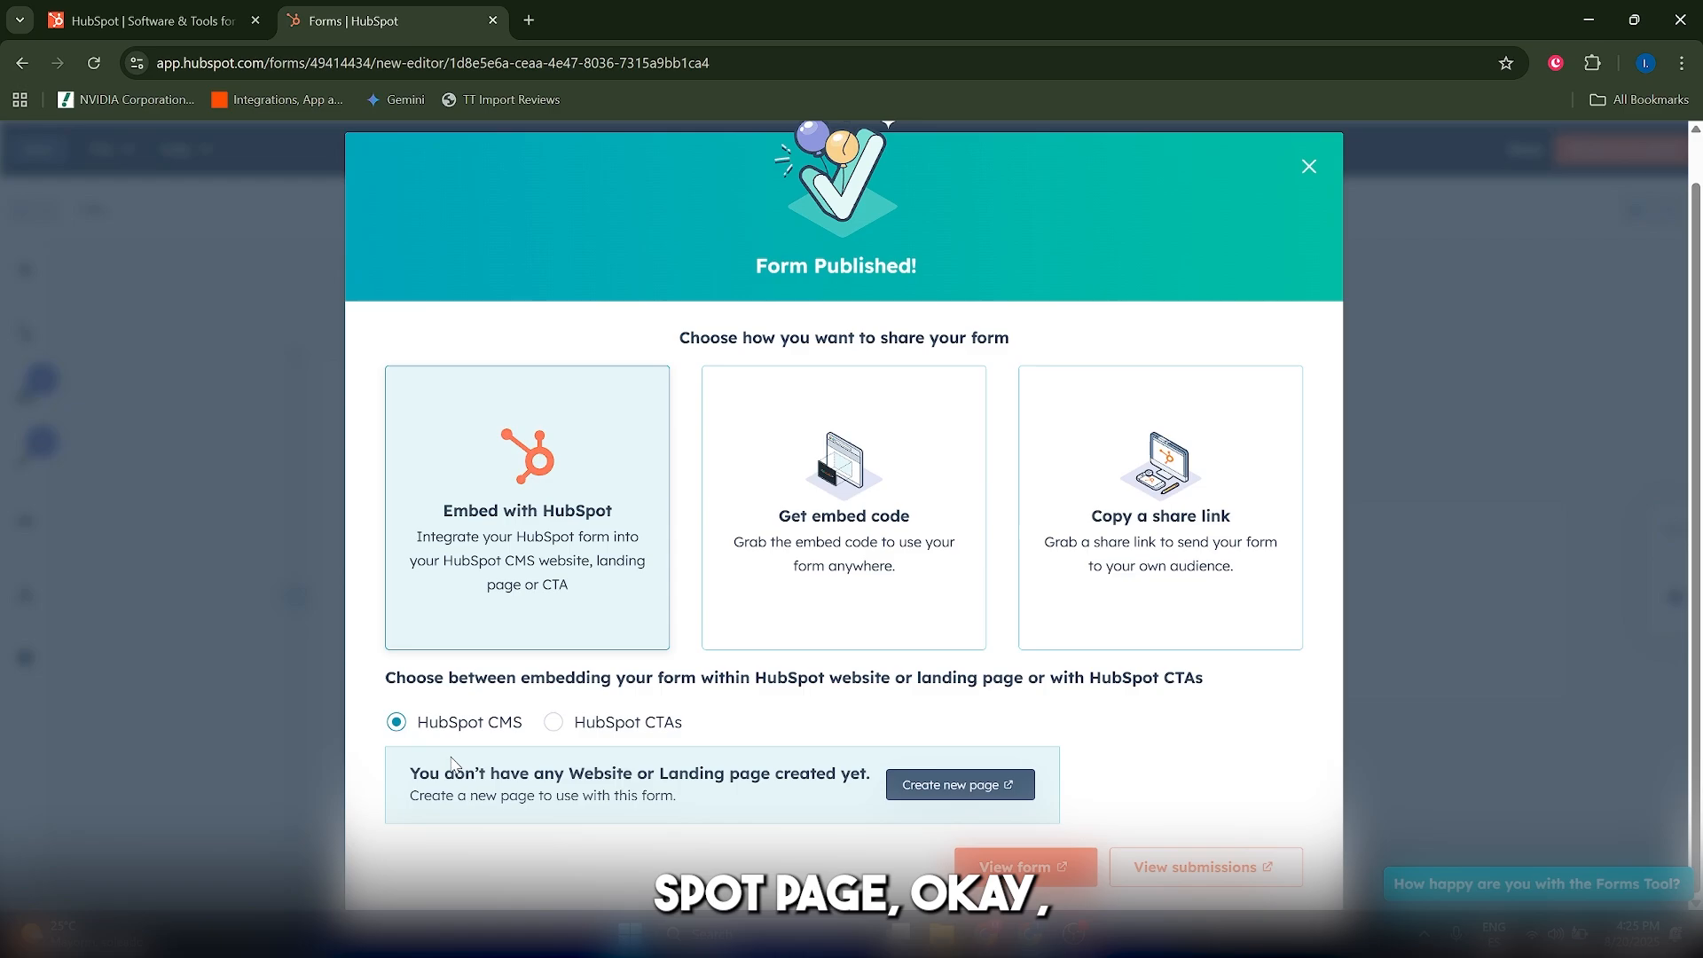
left_click(825, 565)
scroll(804, 663, "down", 2)
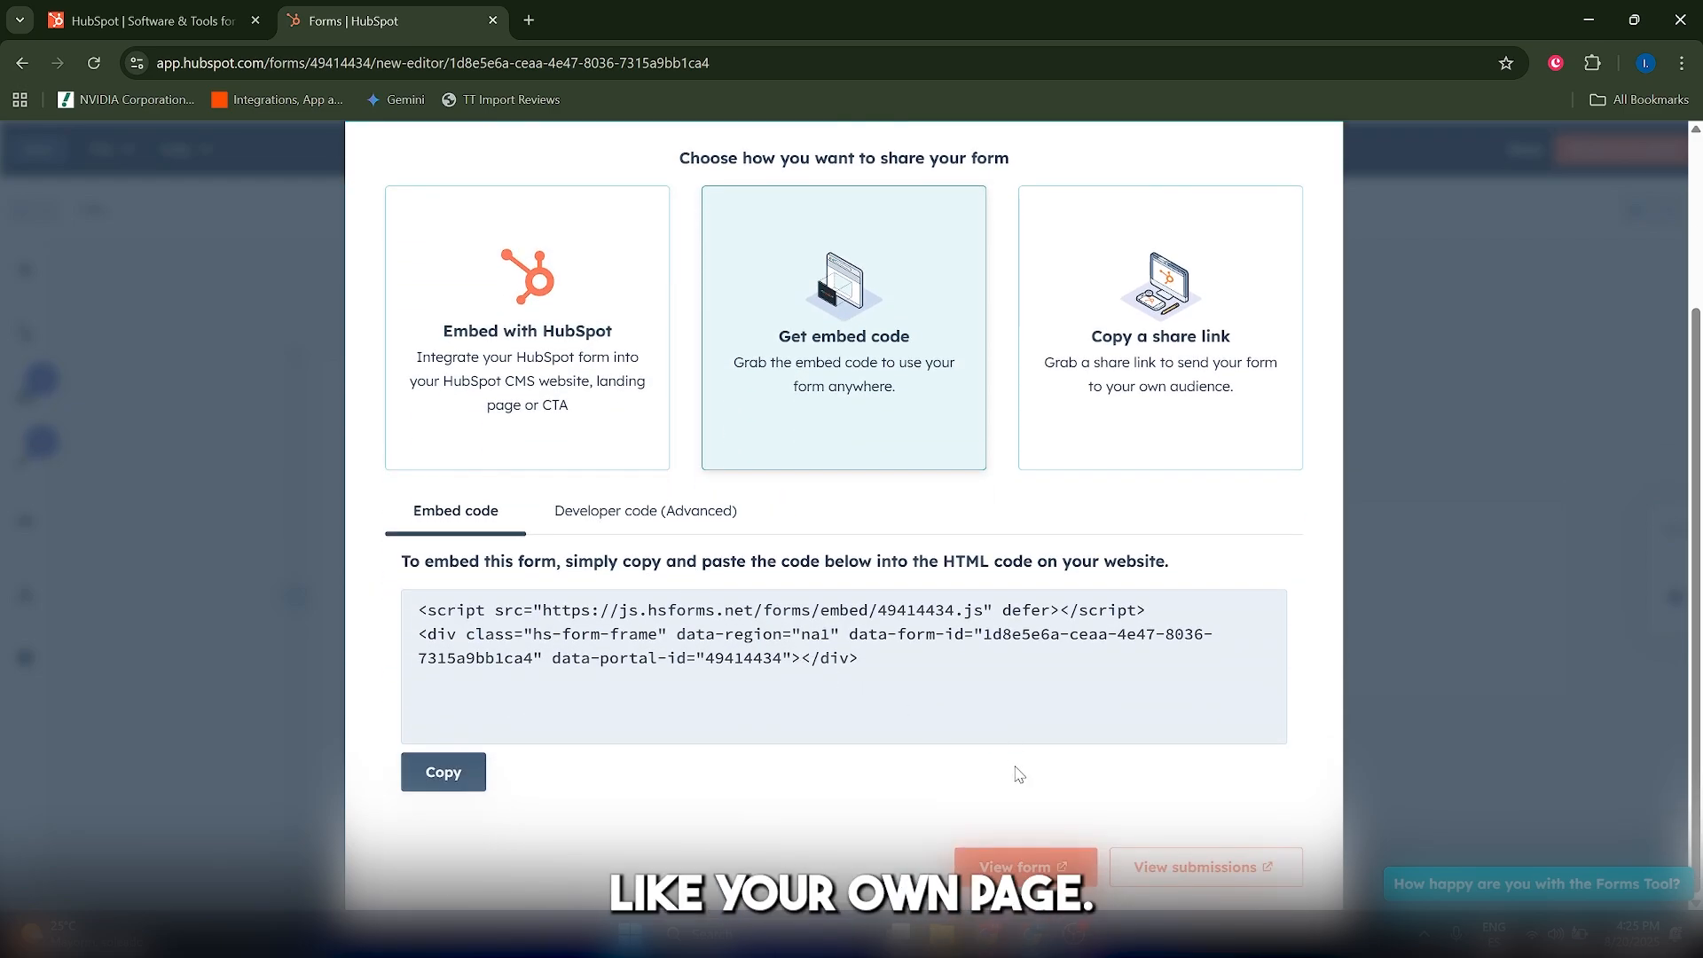
Open the submissions of the "Website Audit - 2 Step" form from the marketing forms list and dismiss the feedback survey
scroll(887, 765, "up", 3)
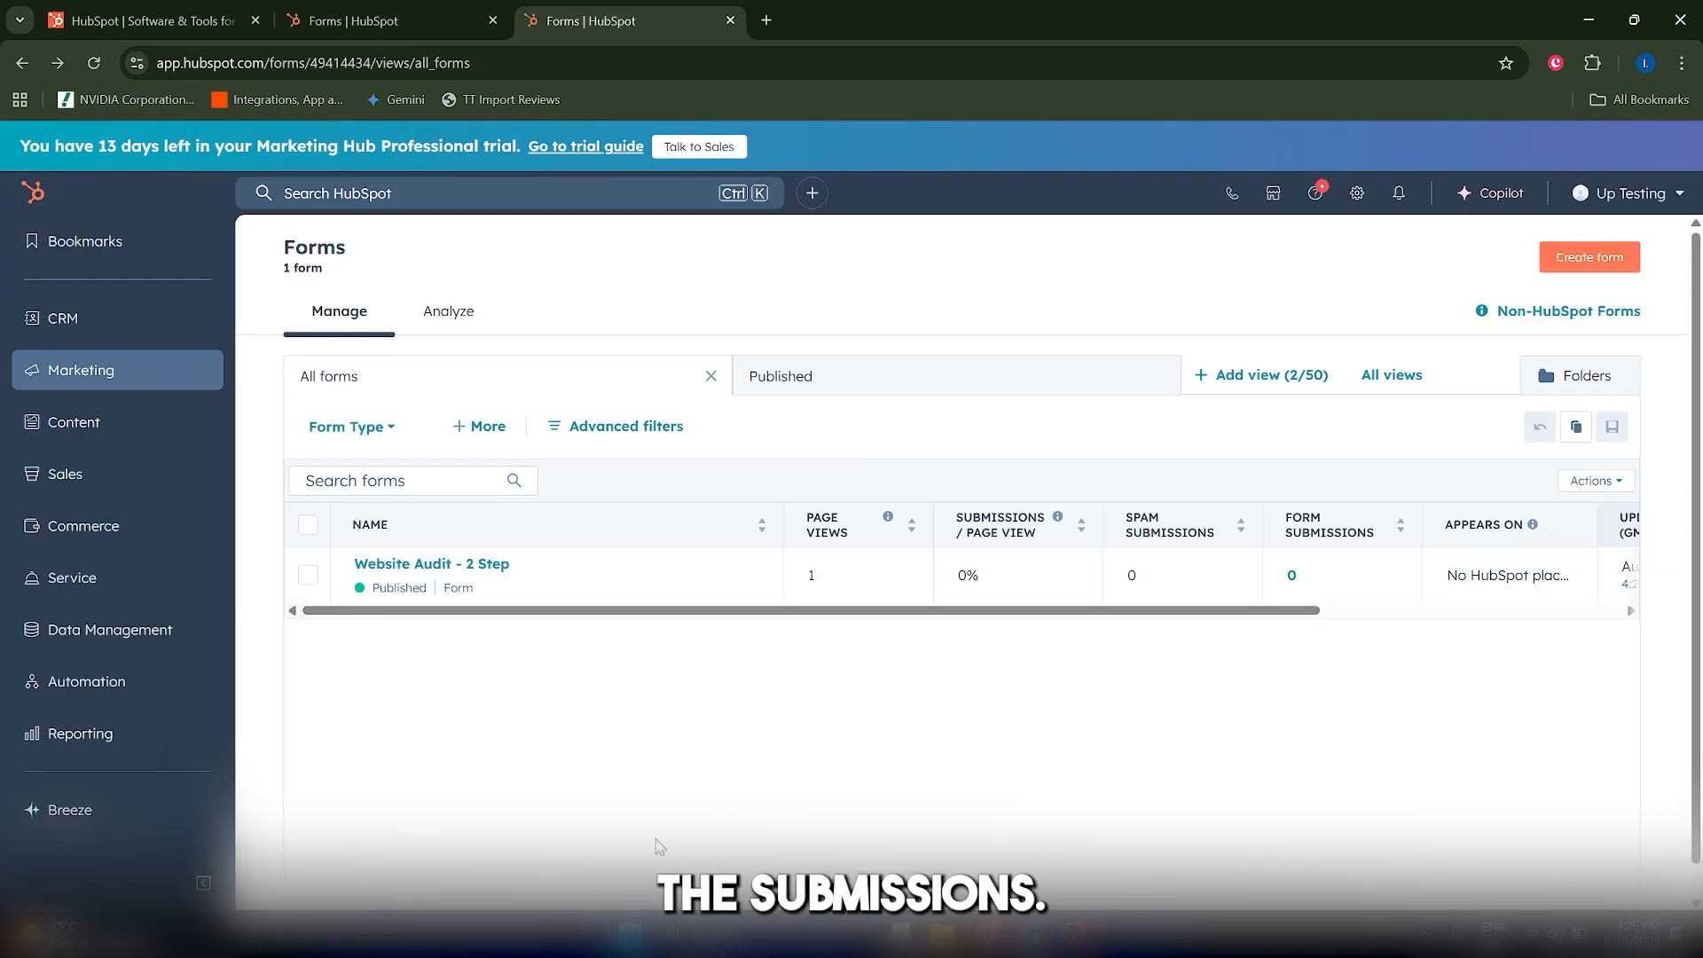
mouse_move(124, 370)
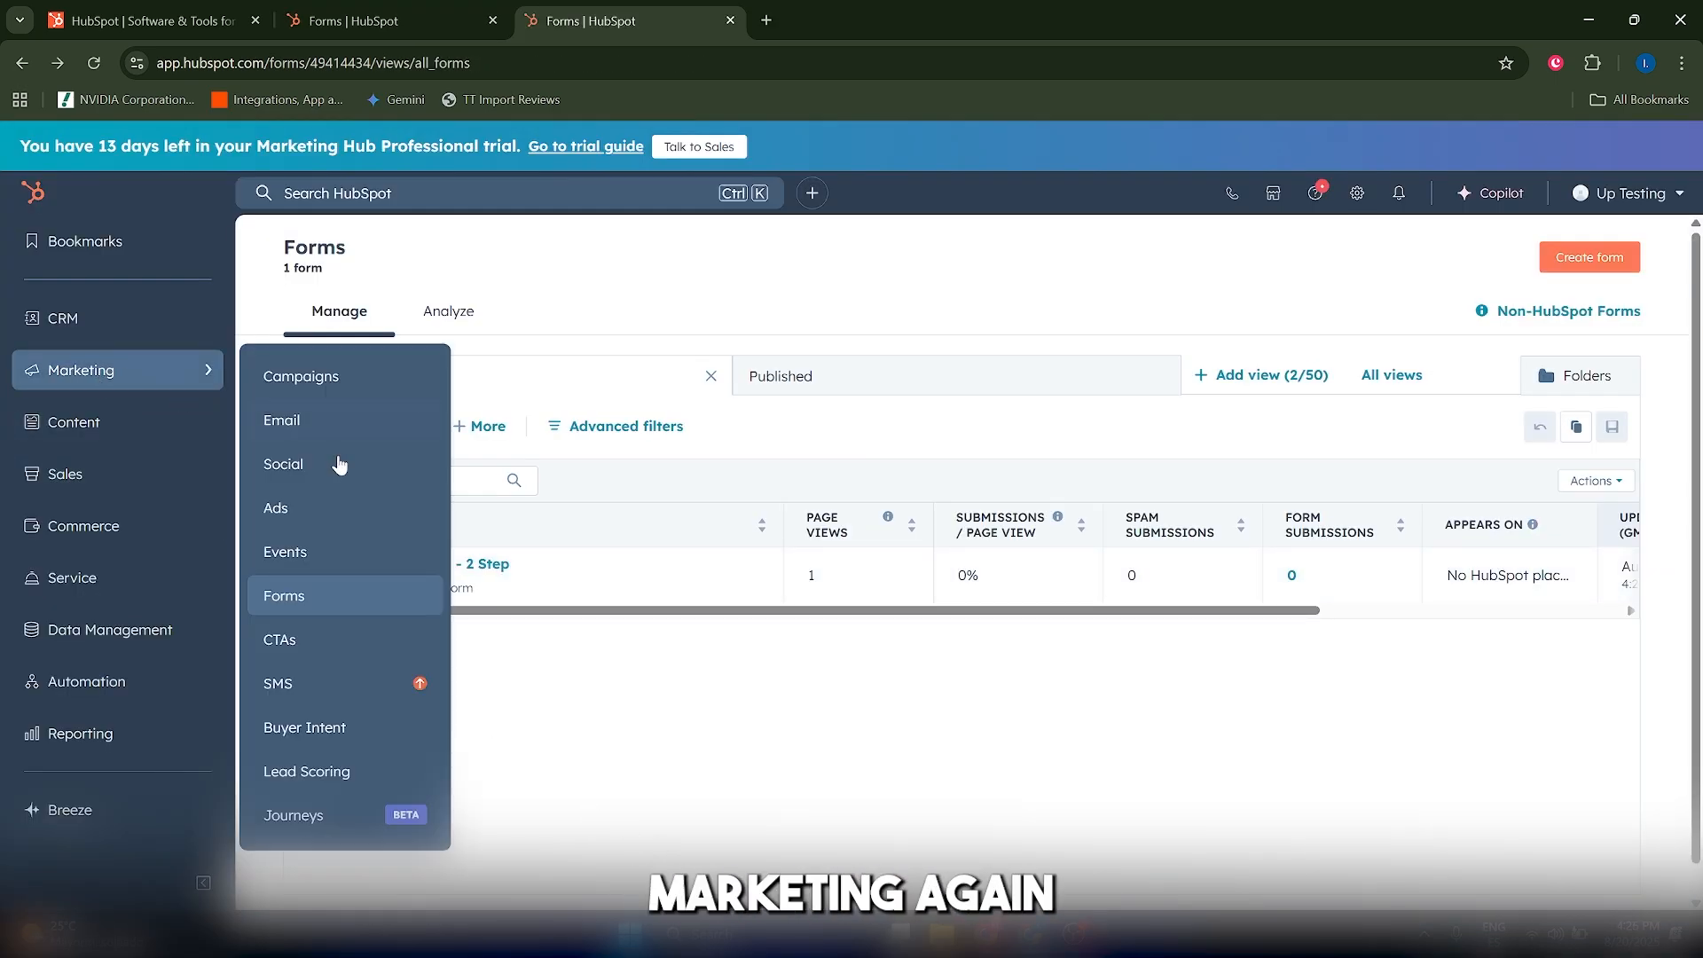
left_click(344, 596)
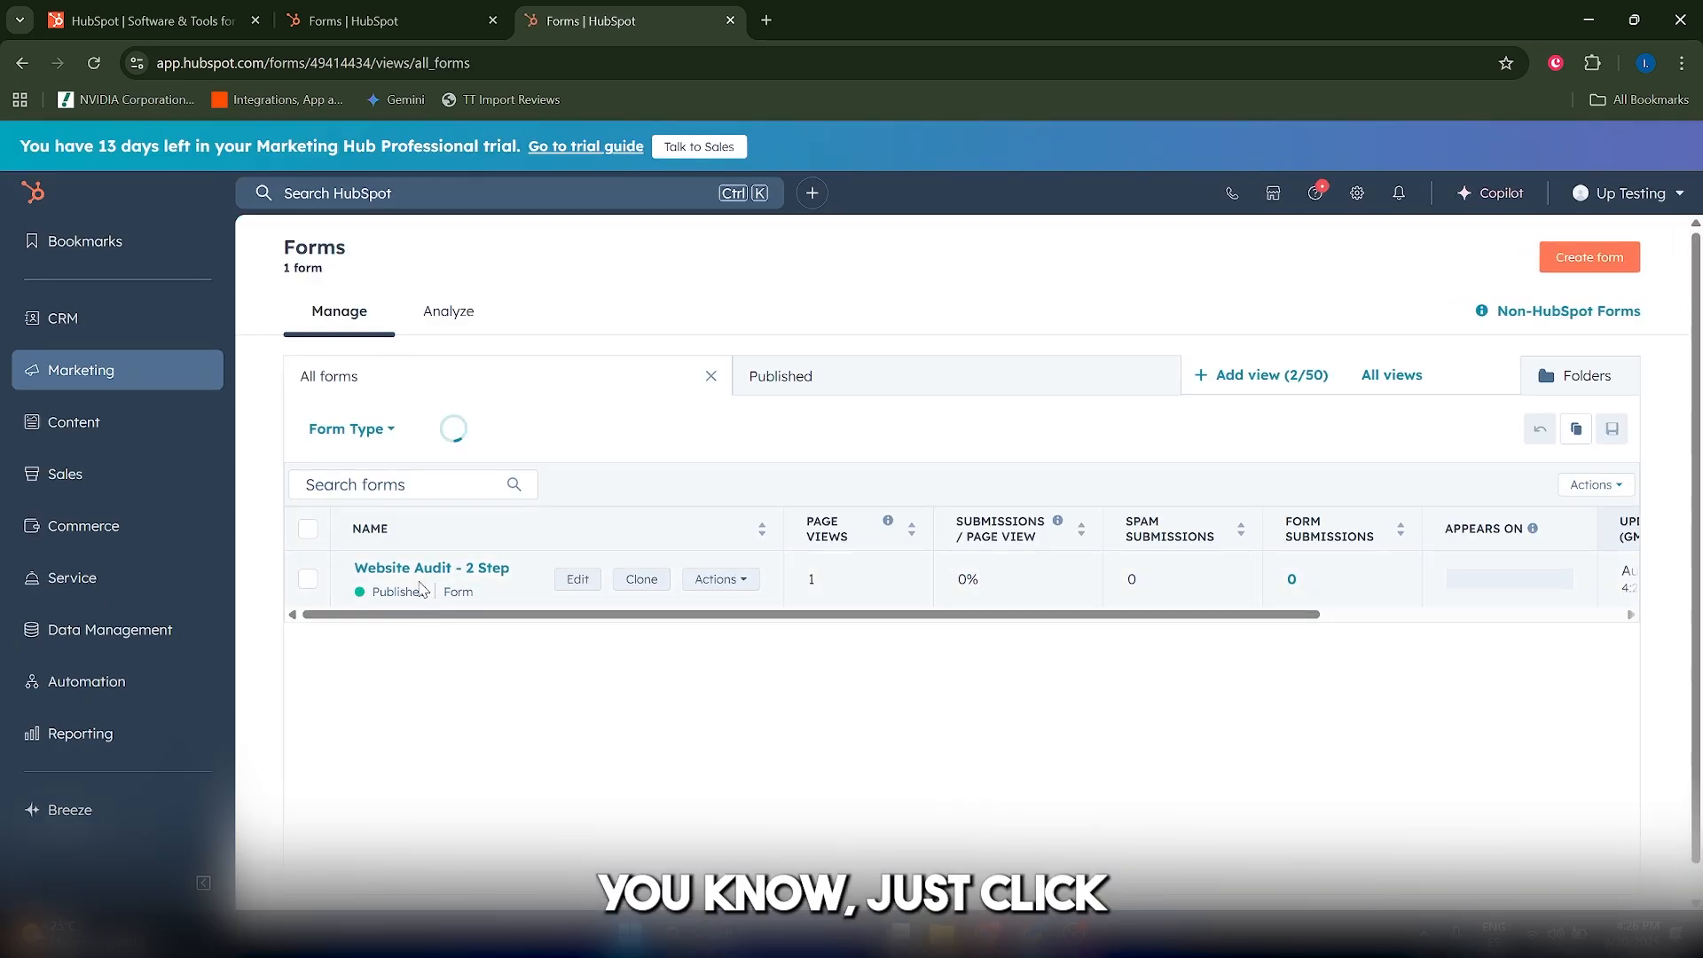
left_click(415, 569)
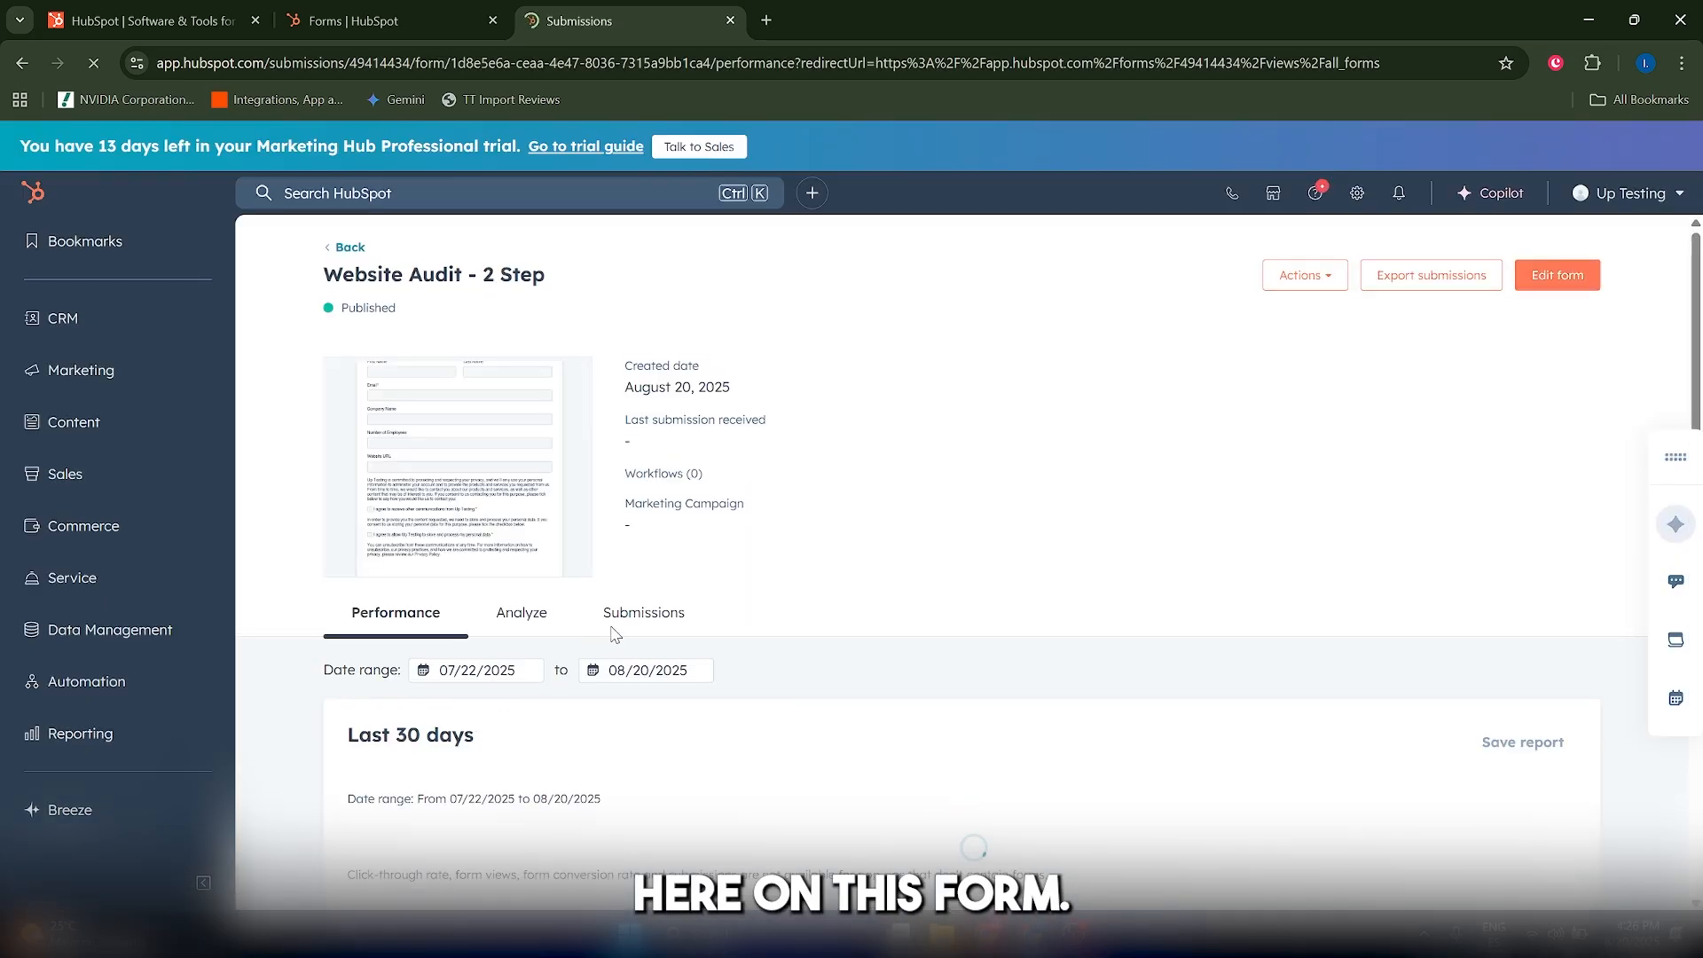
left_click(646, 621)
scroll(709, 620, "down", 2)
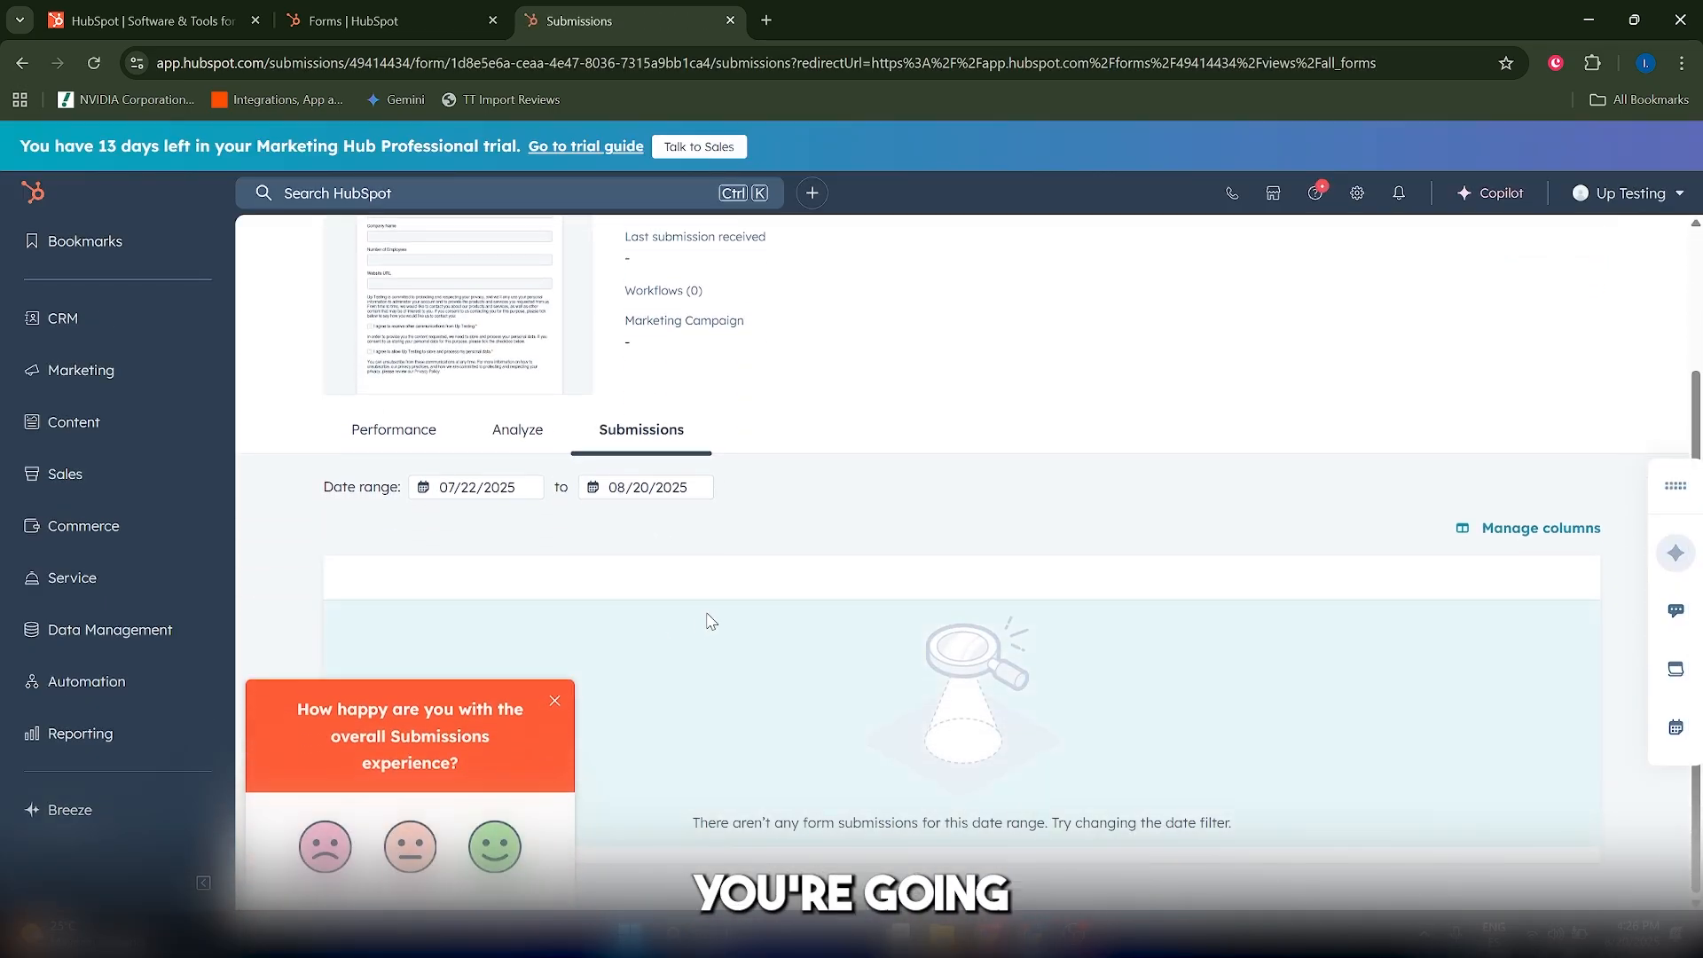
left_click(554, 701)
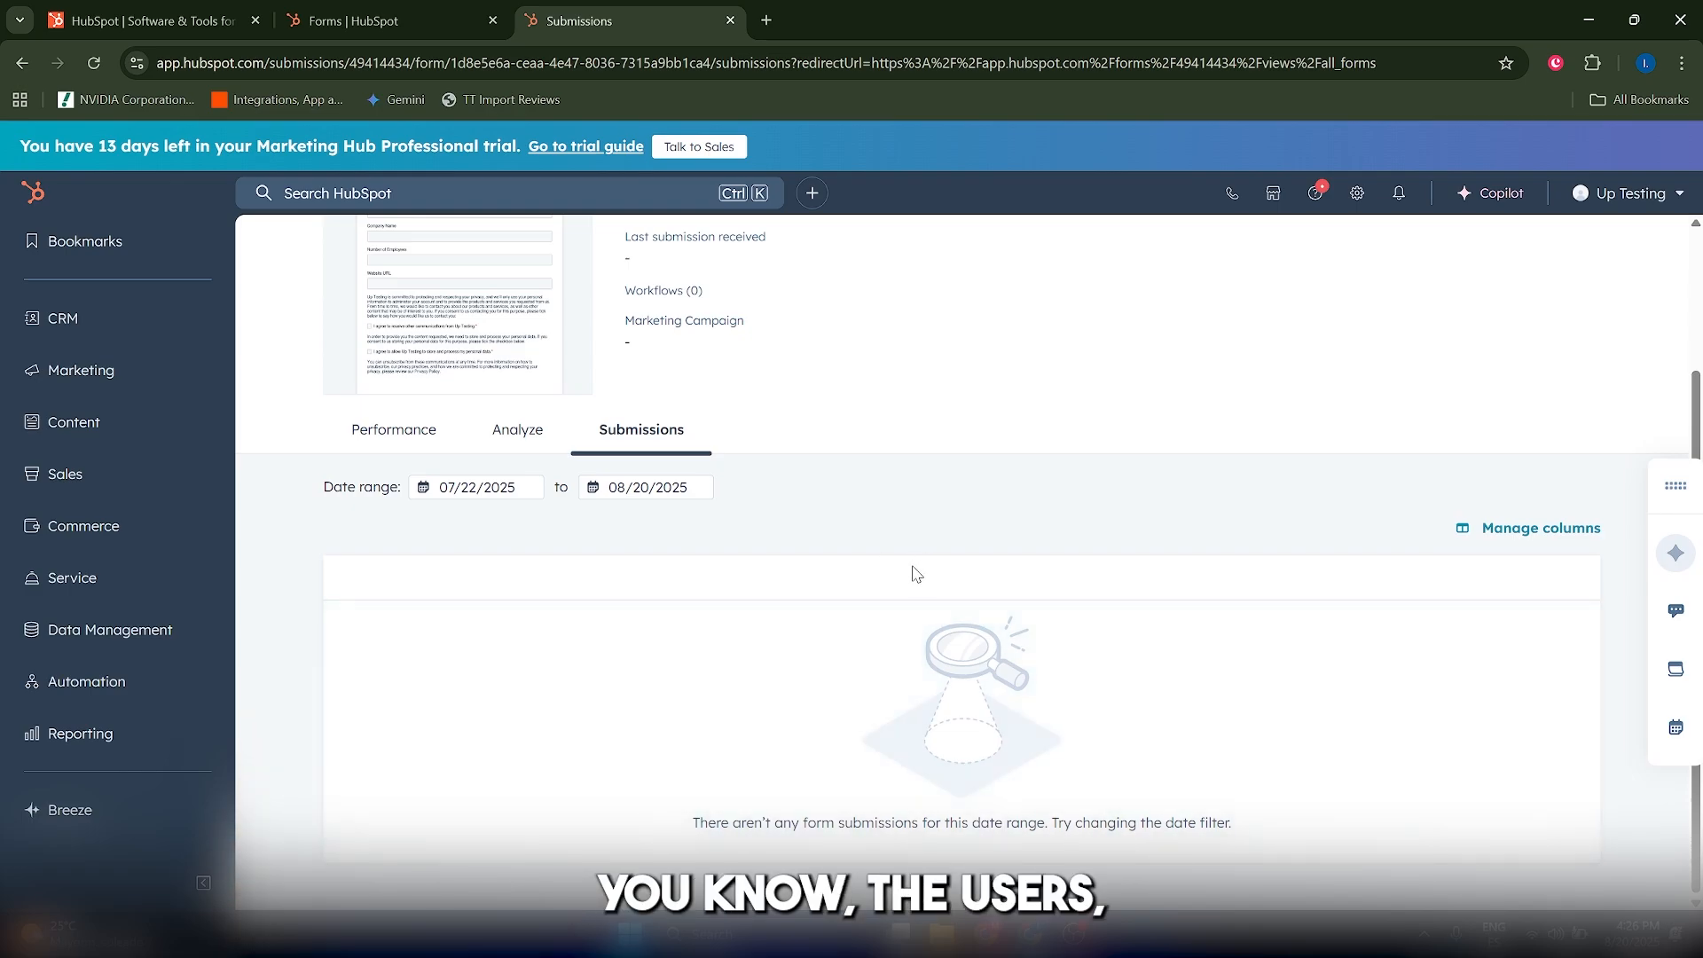
scroll(723, 594, "up", 3)
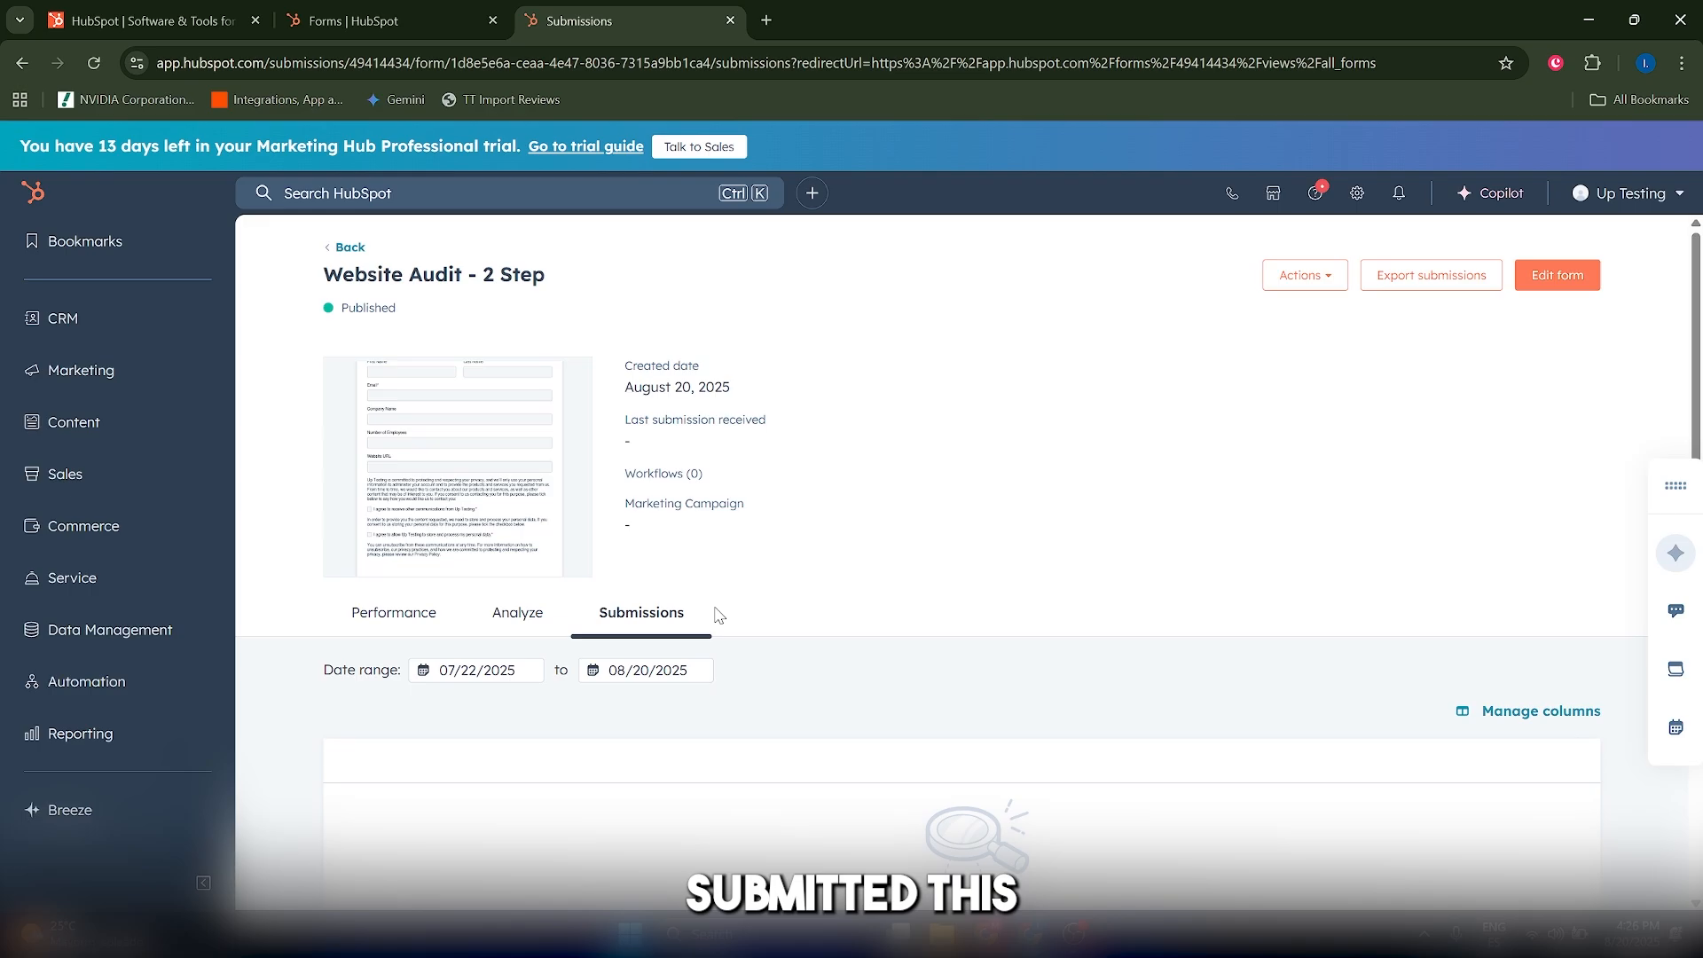
scroll(790, 615, "down", 2)
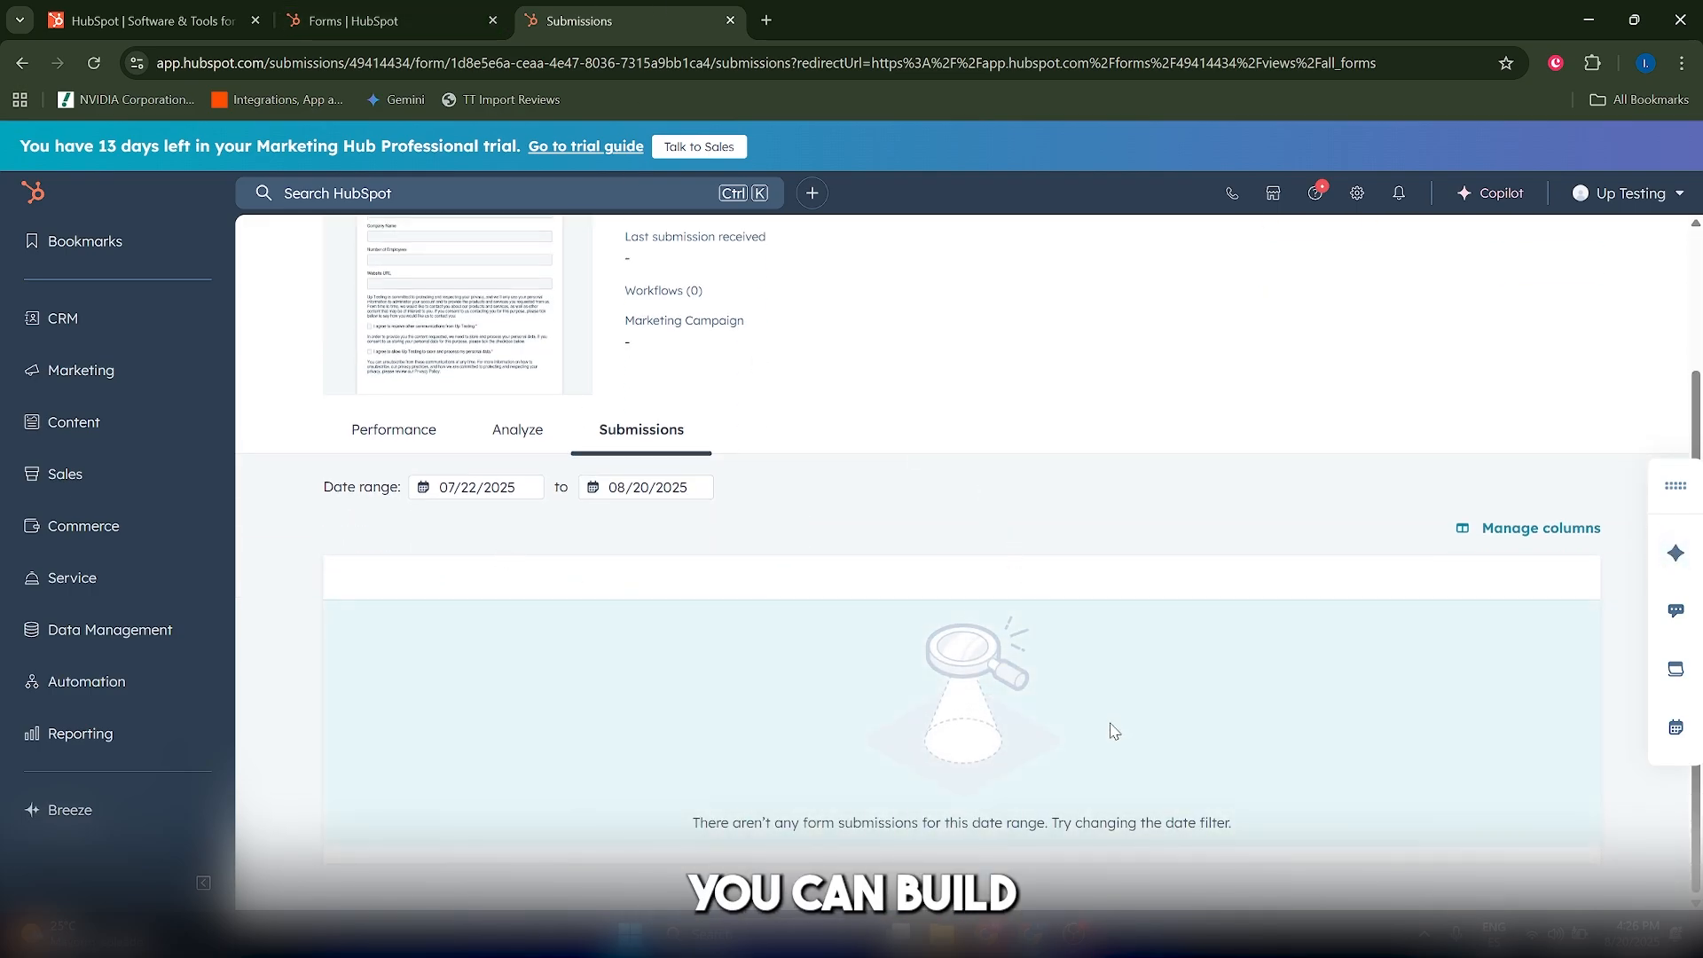
scroll(808, 504, "up", 2)
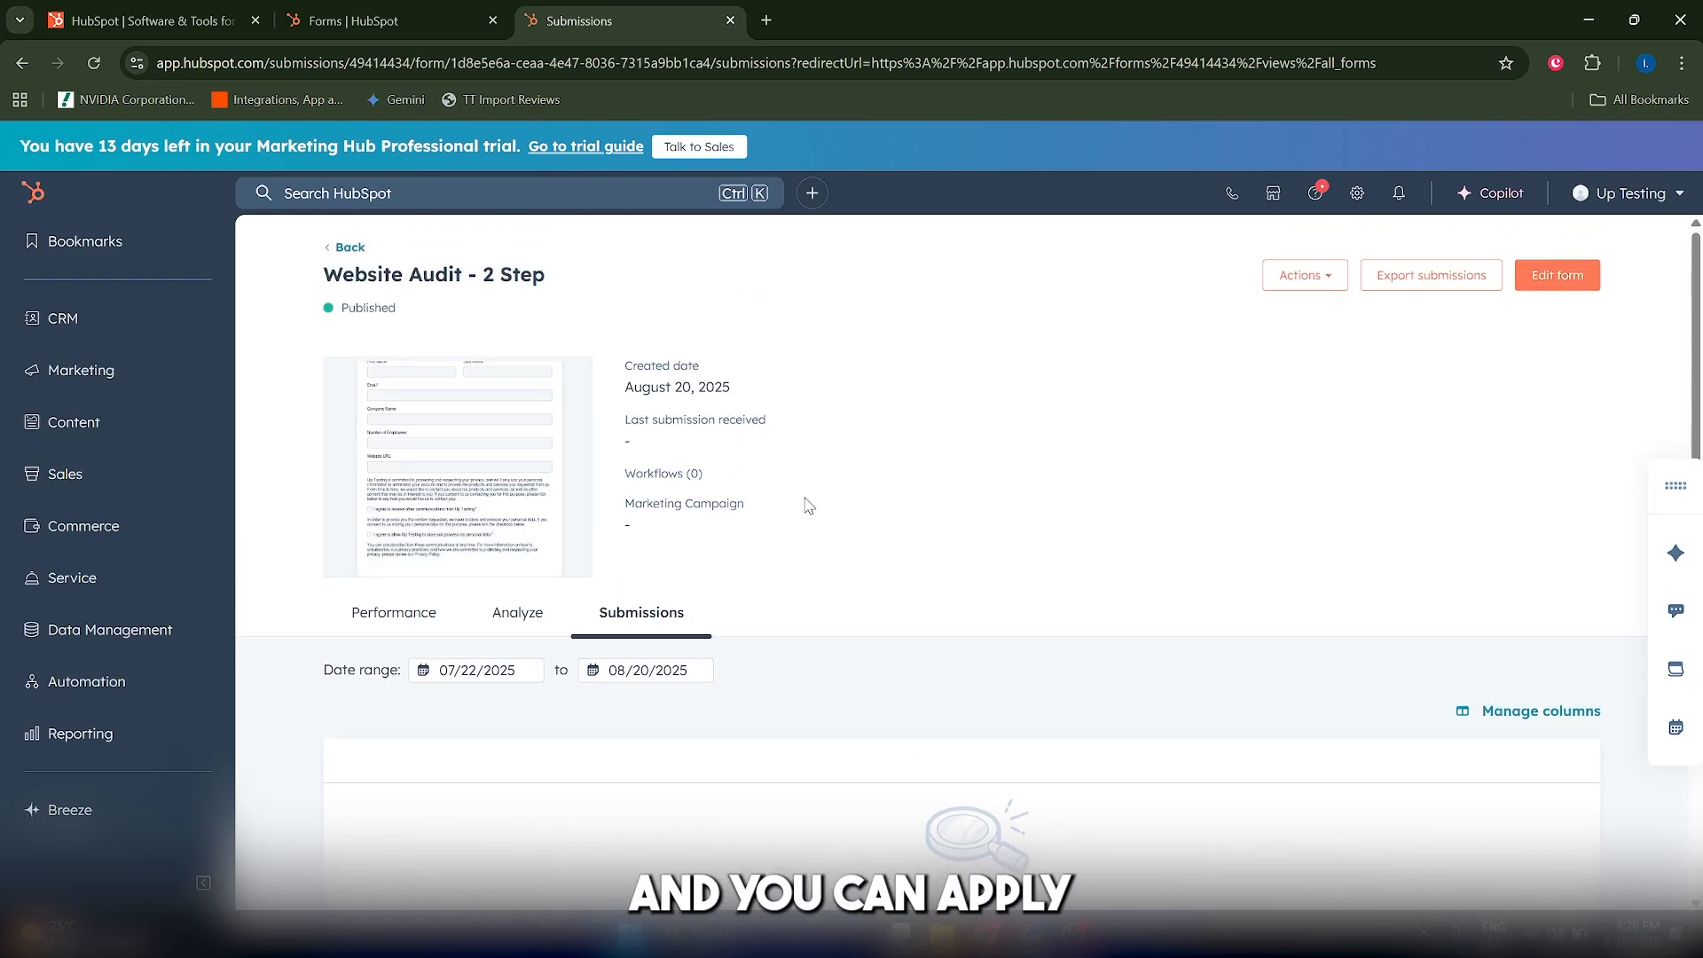
scroll(506, 587, "down", 2)
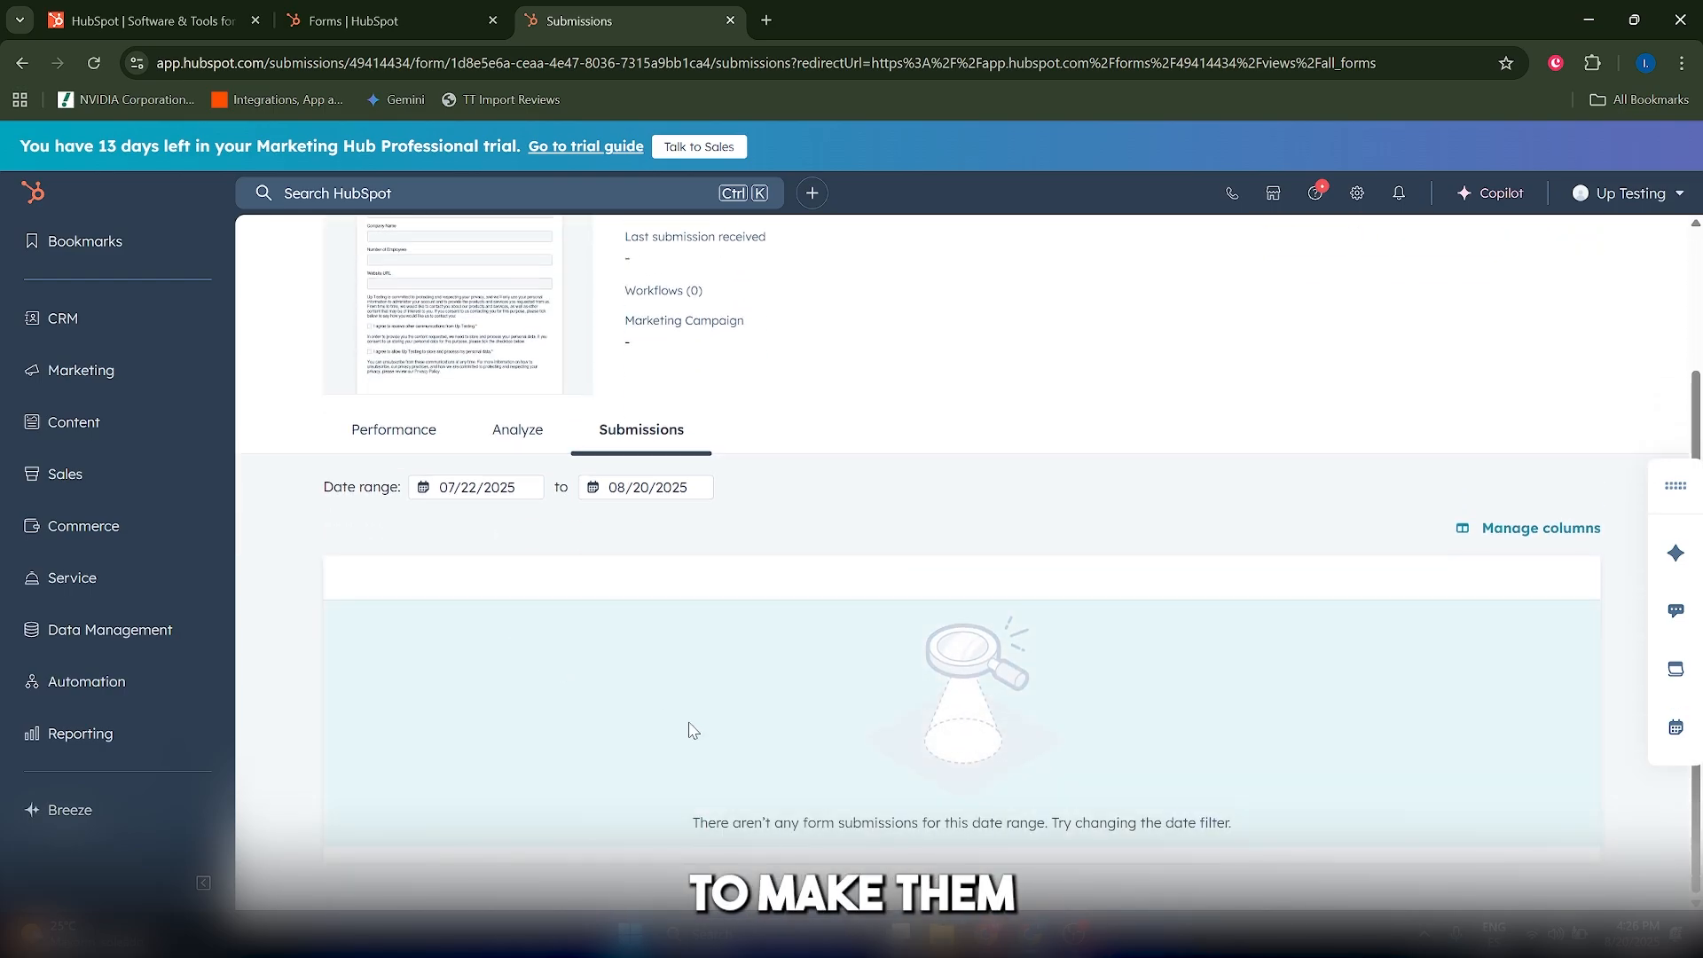
scroll(768, 768, "up", 2)
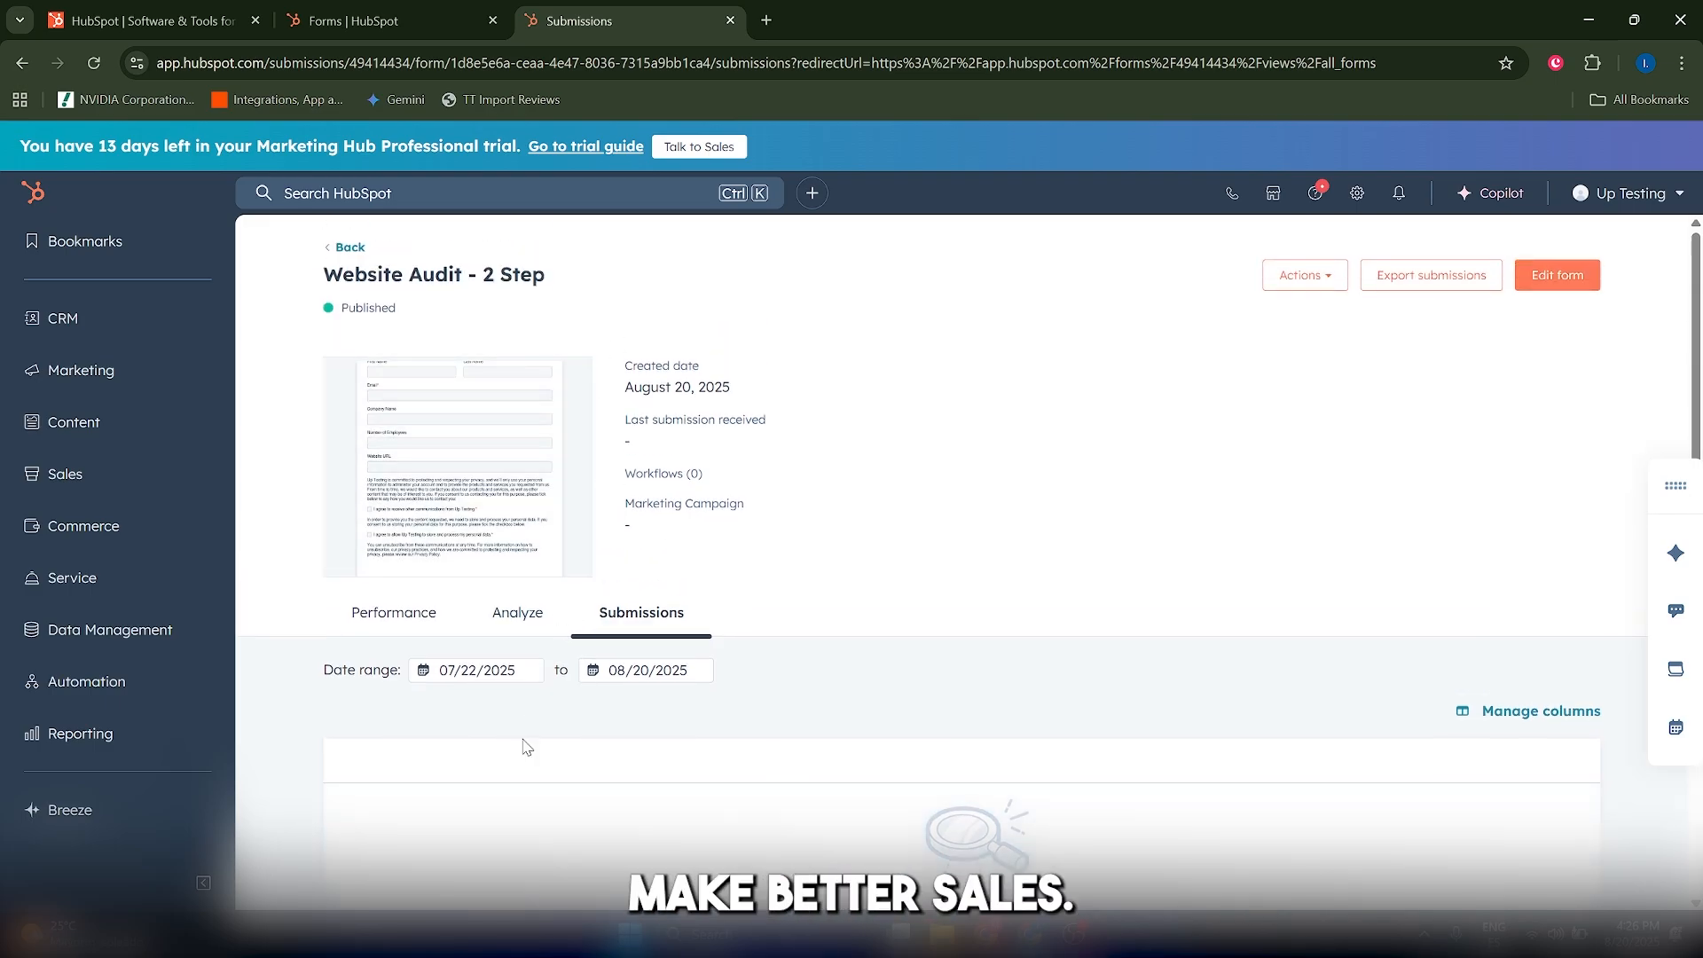
scroll(532, 631, "down", 2)
scroll(558, 562, "up", 2)
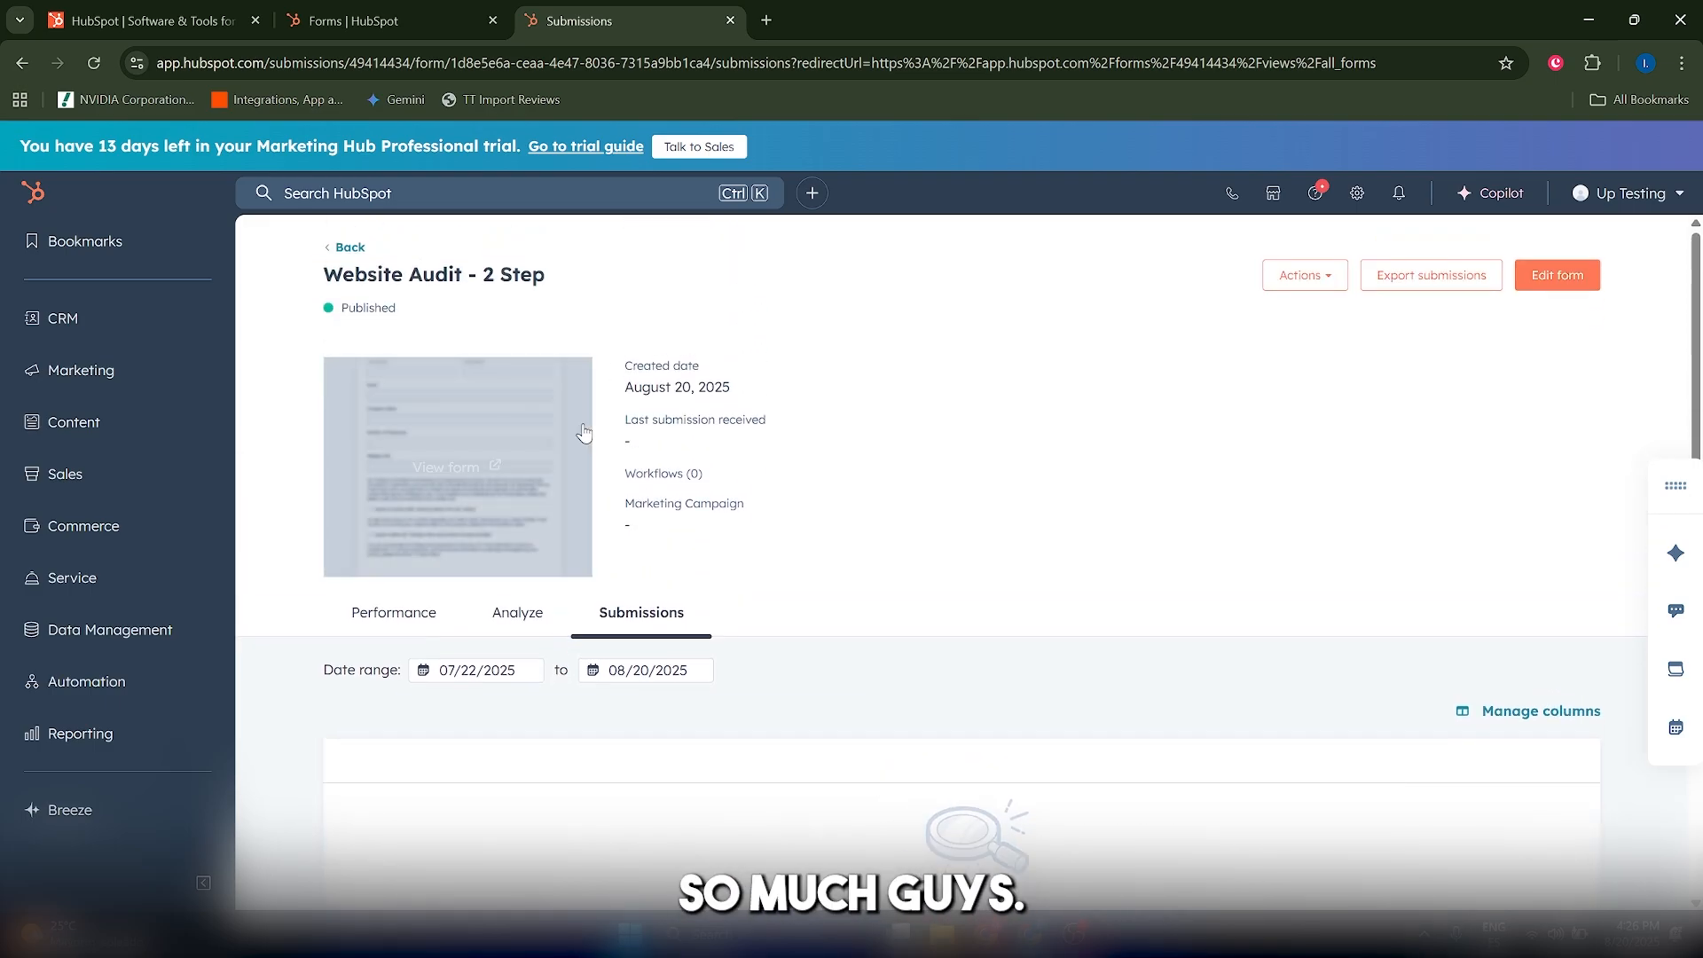